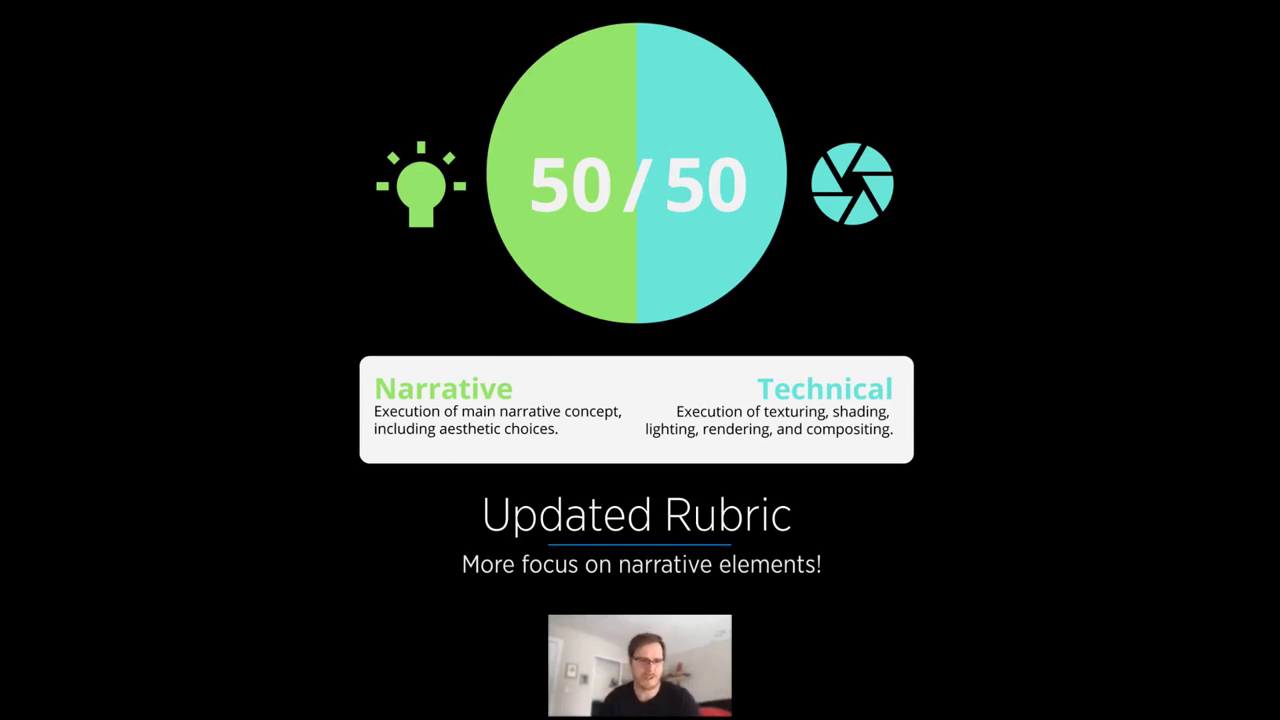
key("Left")
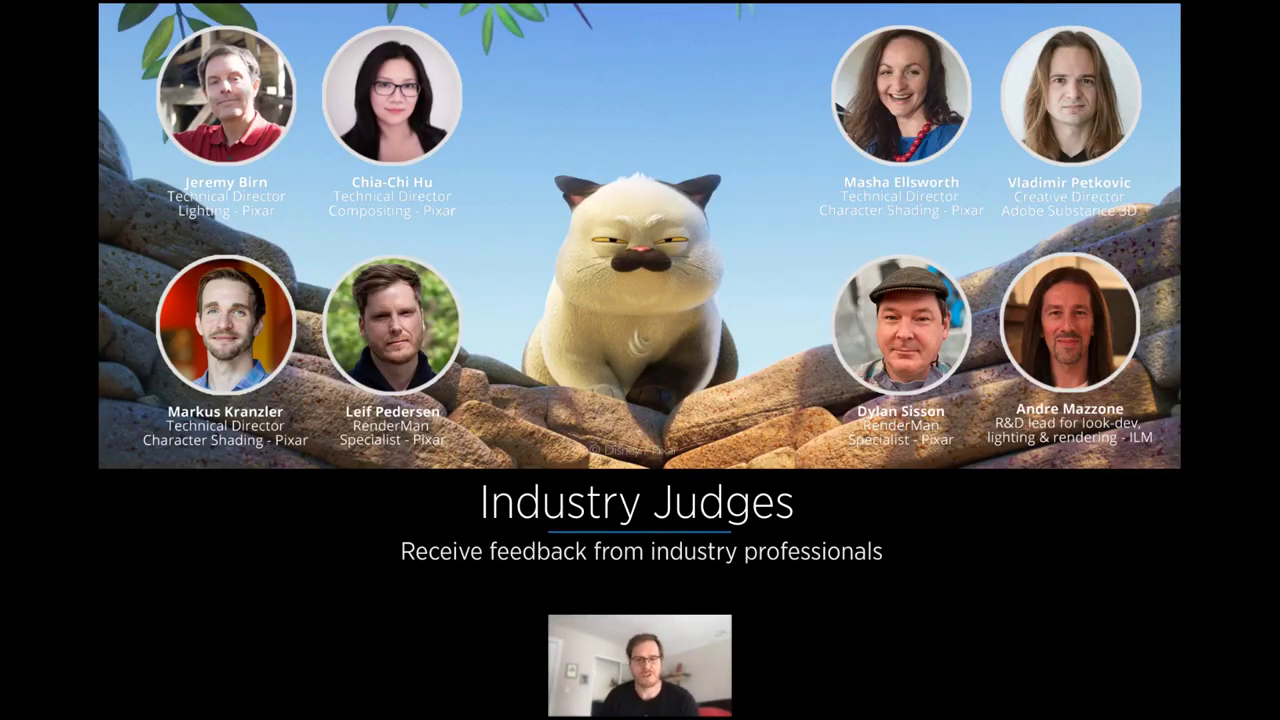
key("Right")
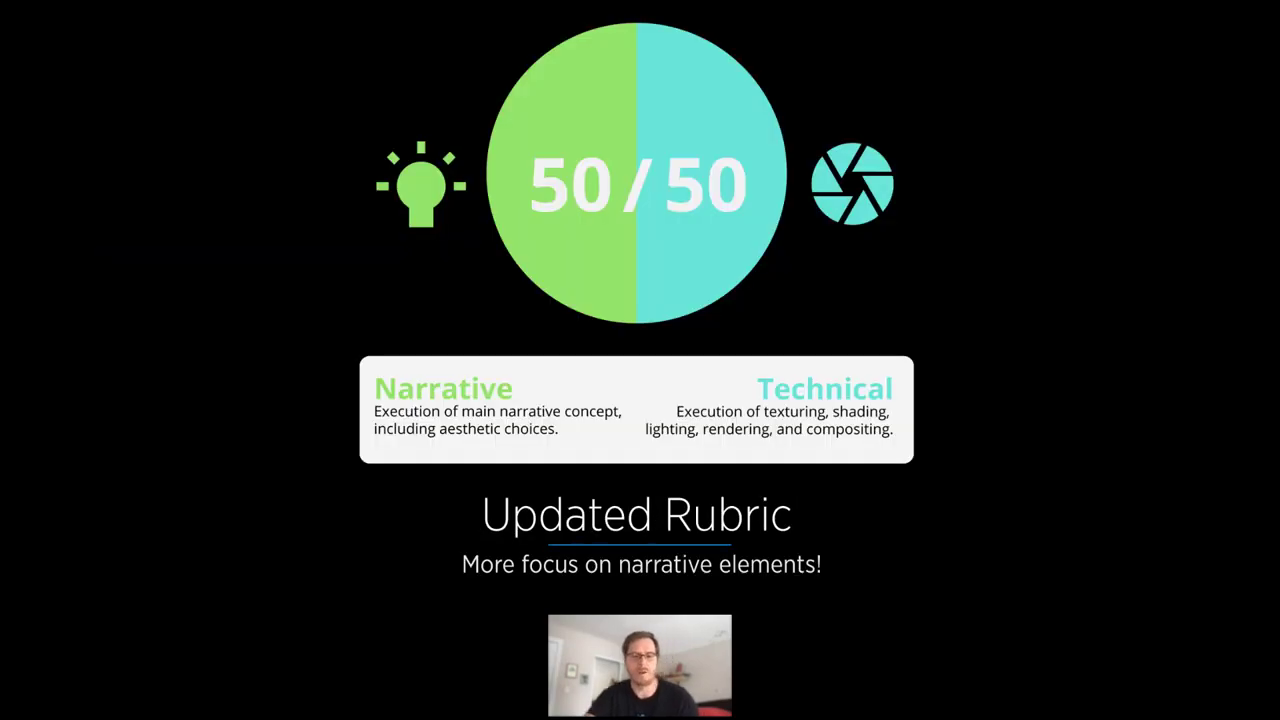
key("Left")
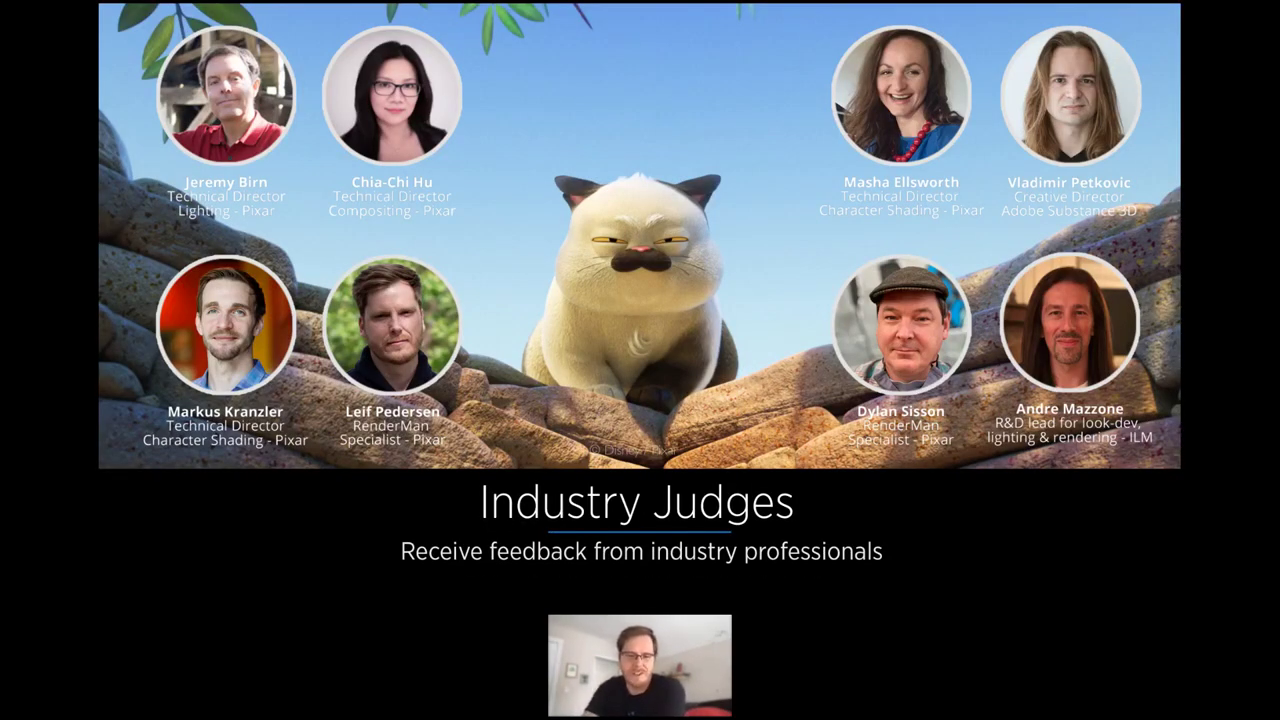
key("Right")
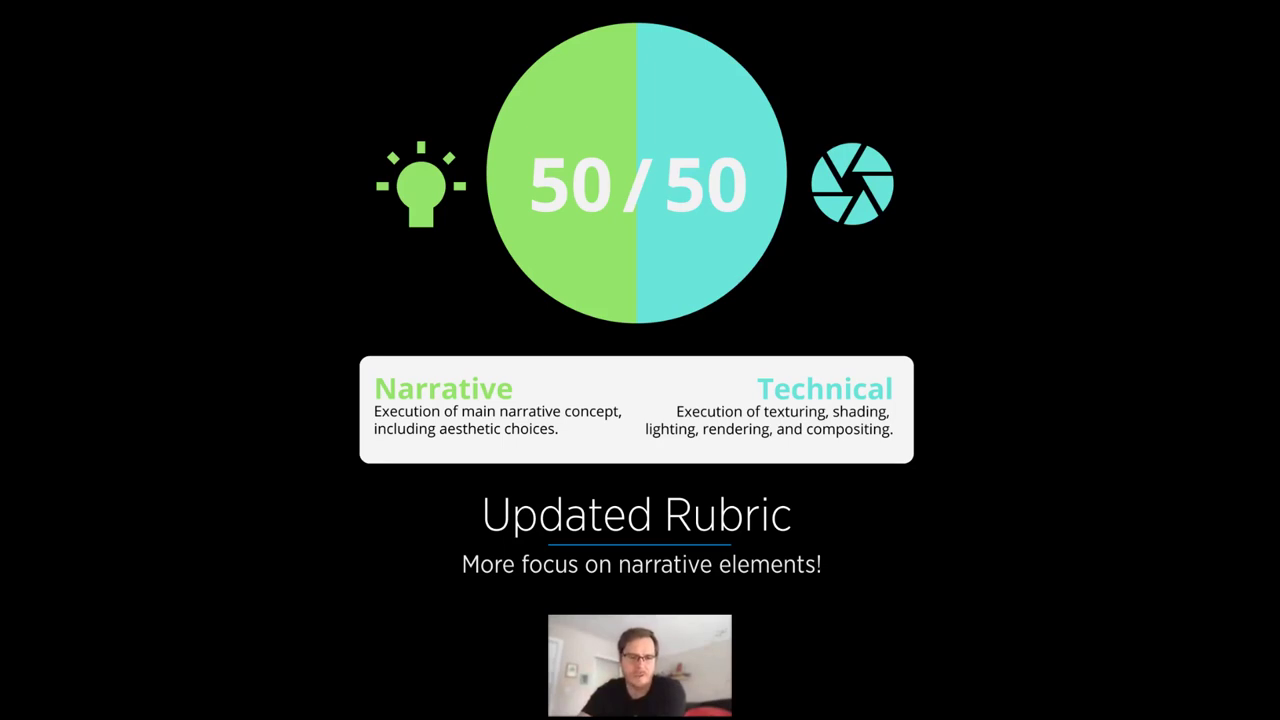
key("Right")
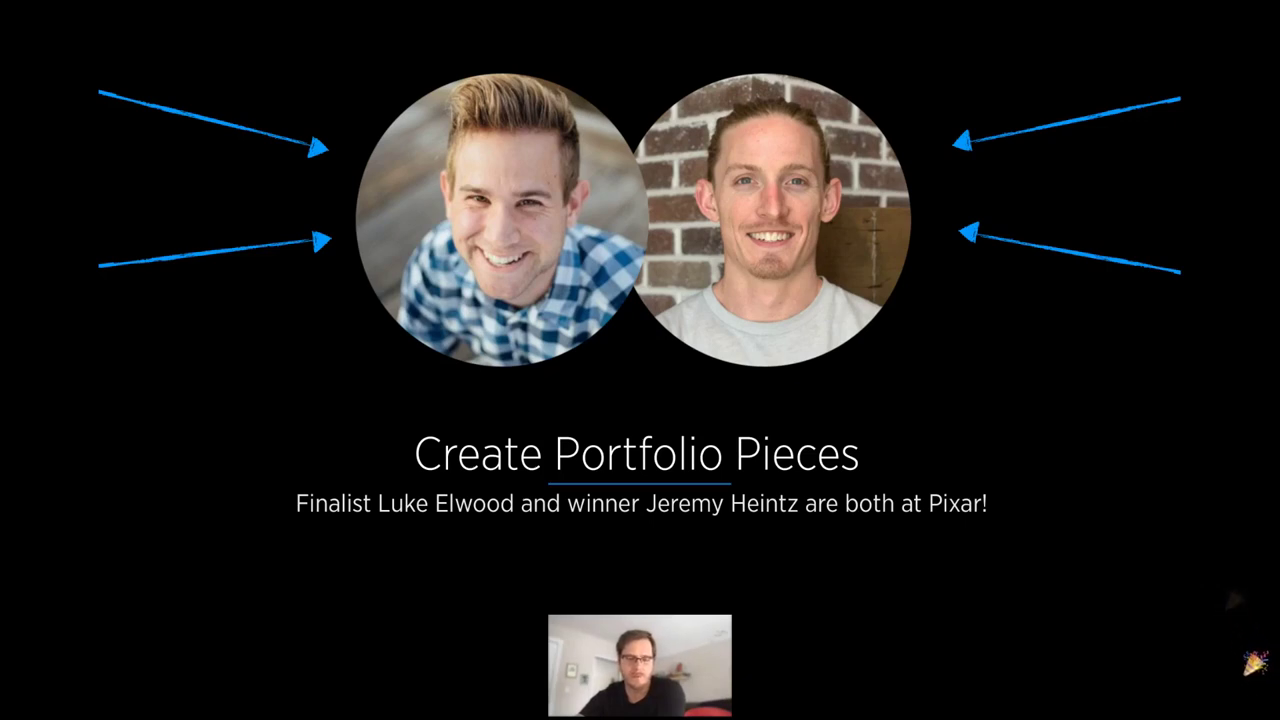
key("Right")
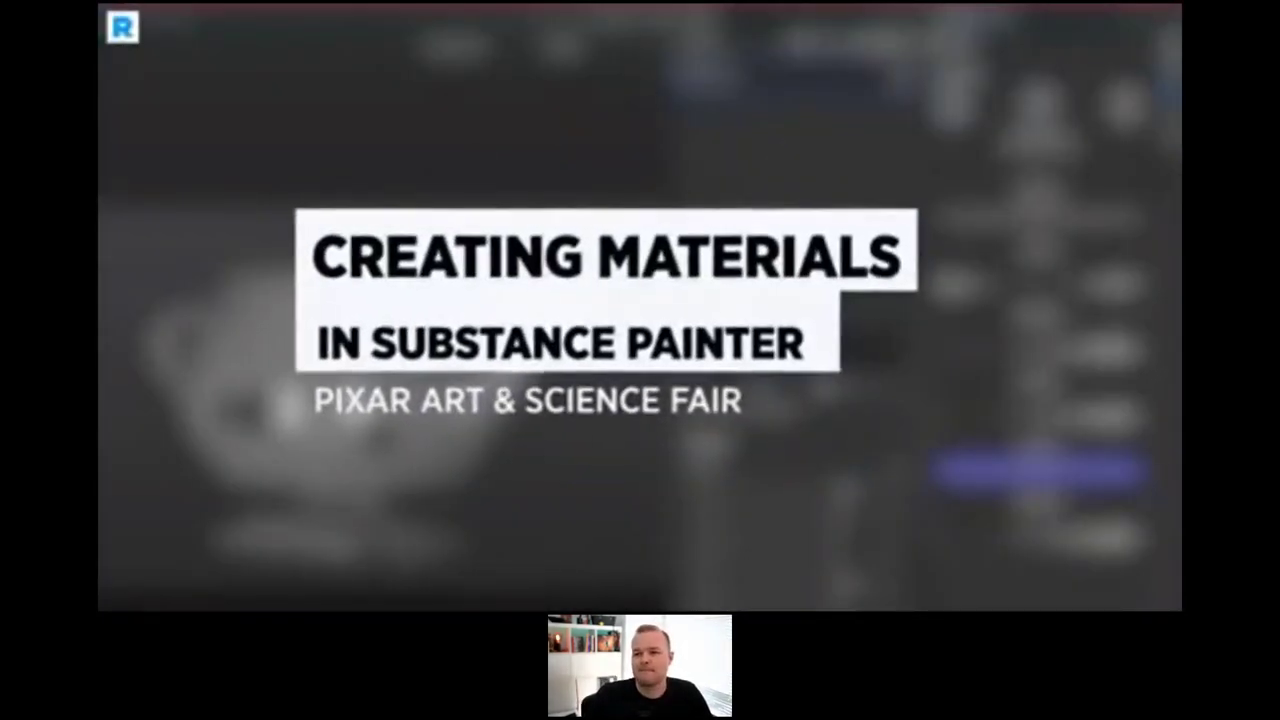
Name the new fill layer SPINNER and mask it with a color selection picked from the knob's ID color
type("PINNER")
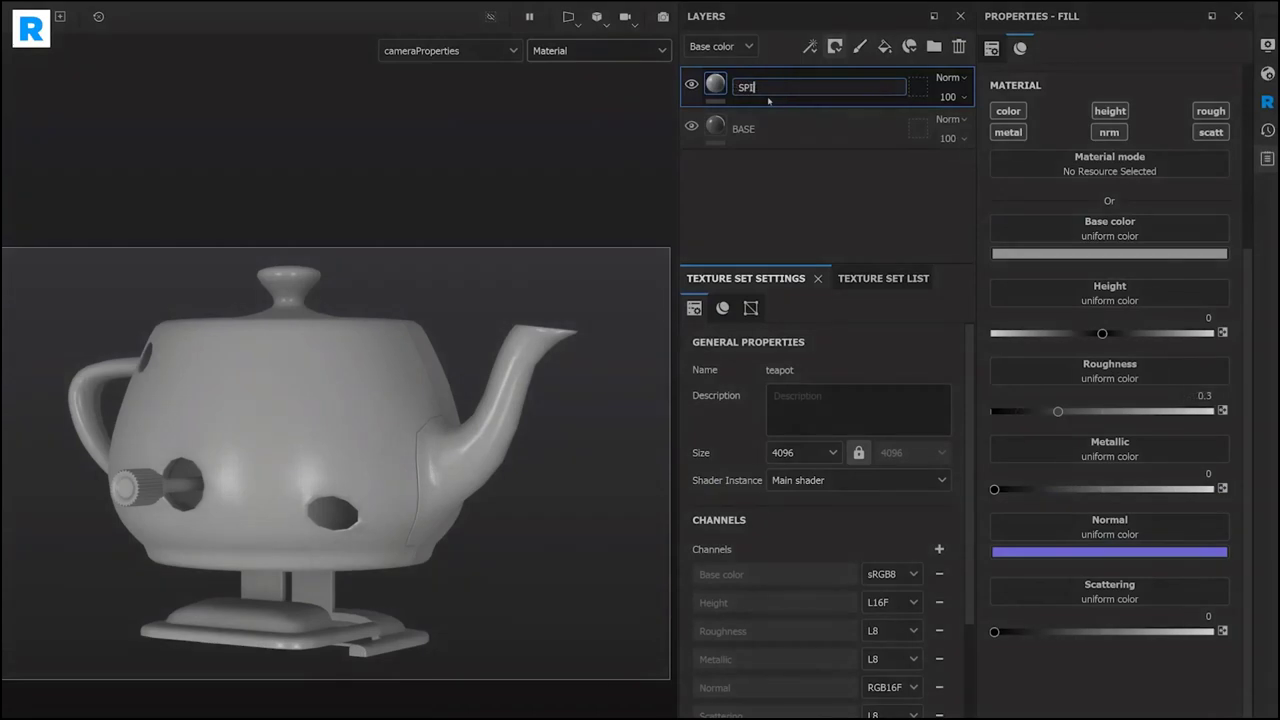
key("Return")
right_click(826, 84)
left_click(900, 180)
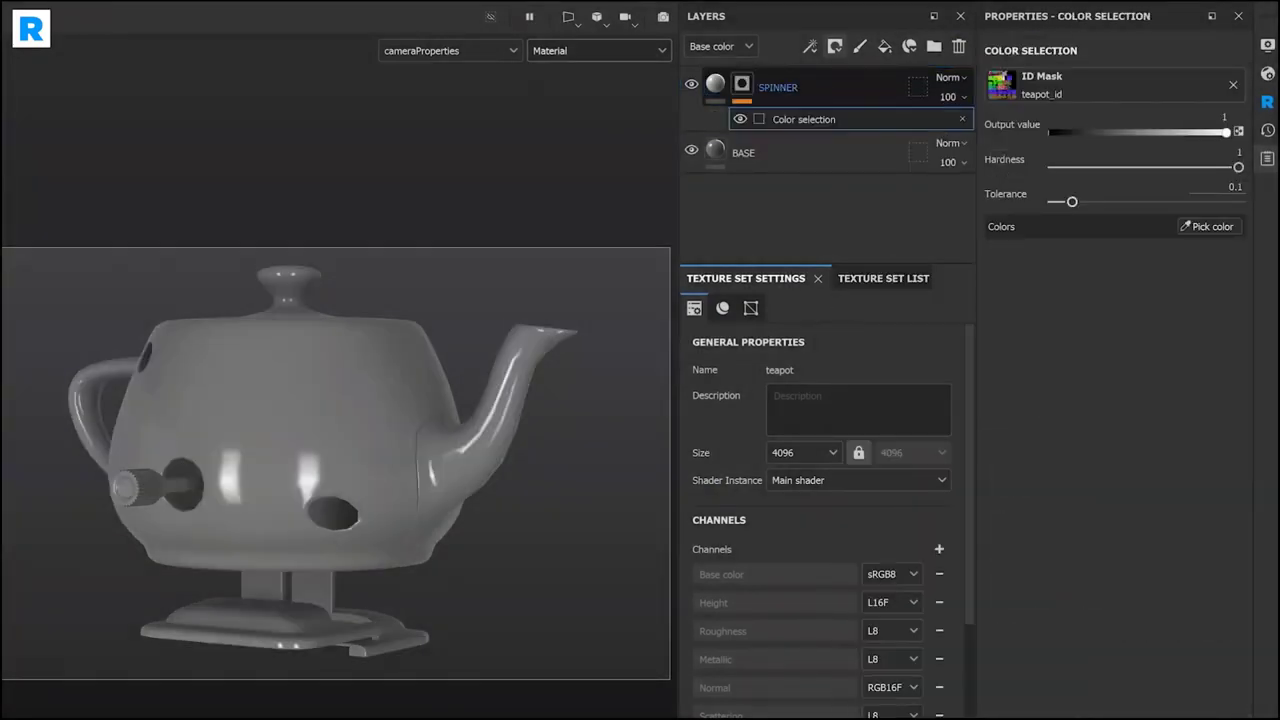
left_click(1208, 226)
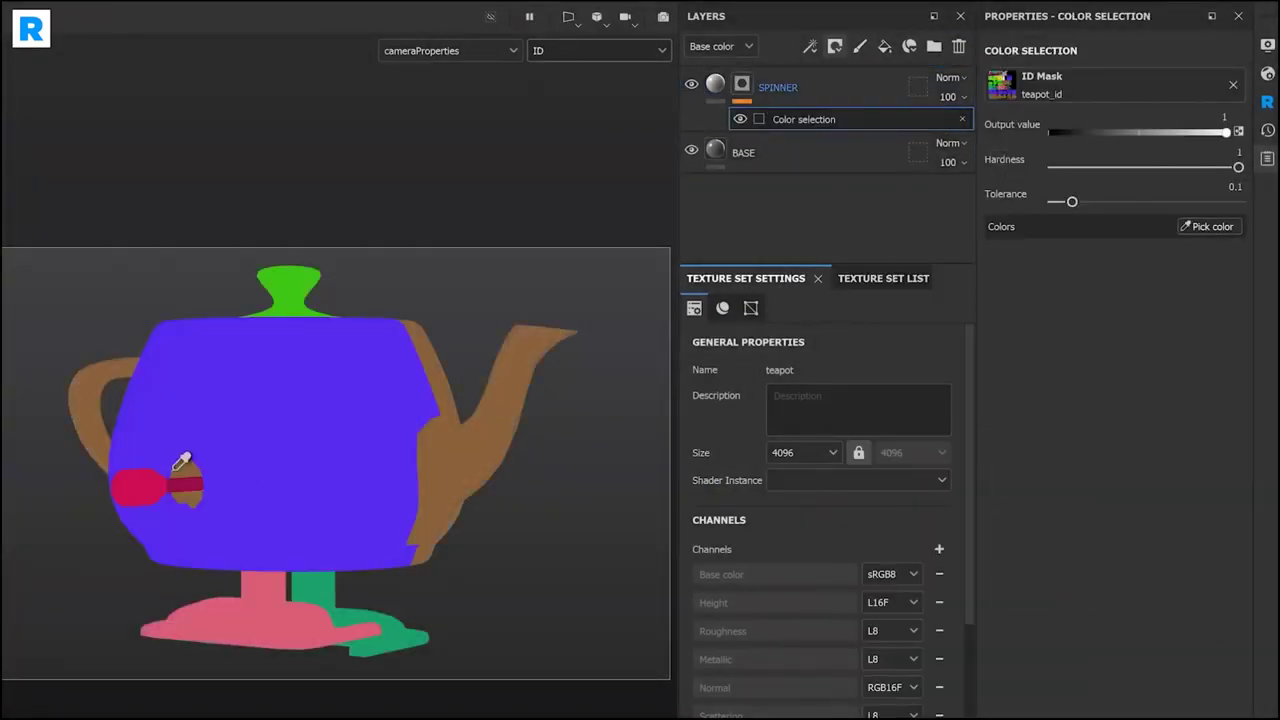
left_click(178, 476)
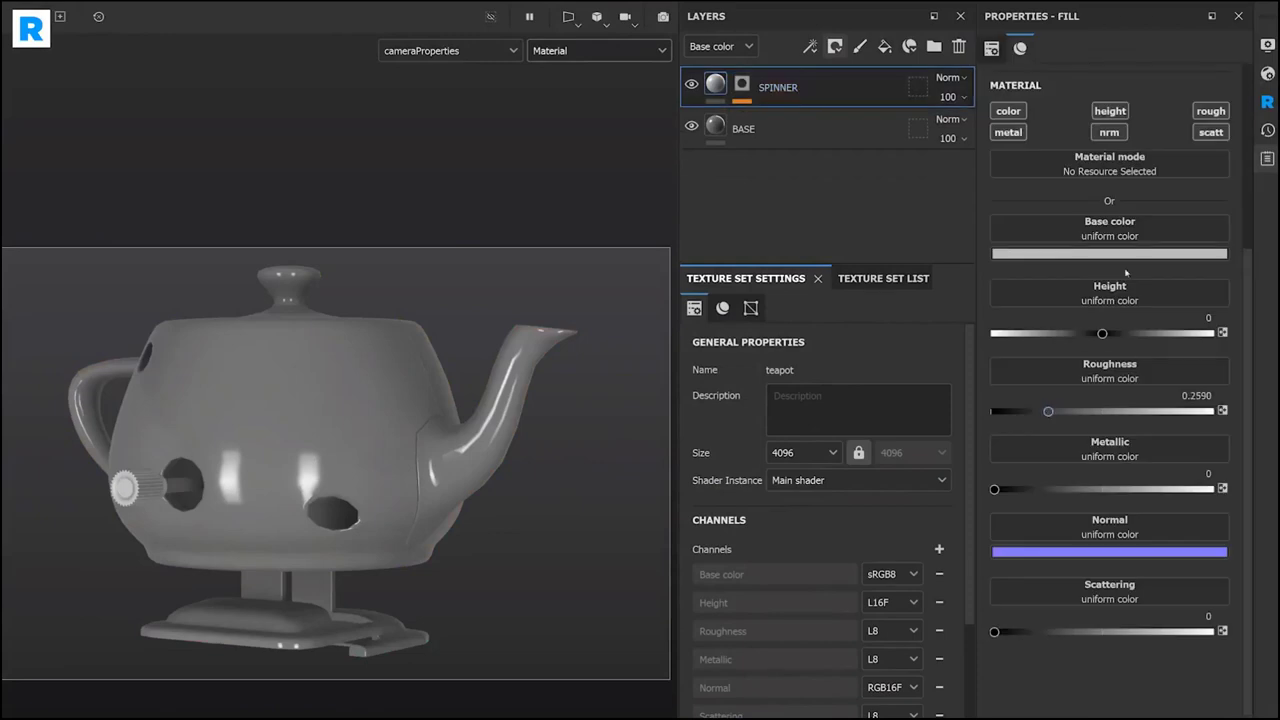
Set the SPINNER layer's base color to e8e8e8 and enable subsurface scattering in the main shader
left_click(1141, 254)
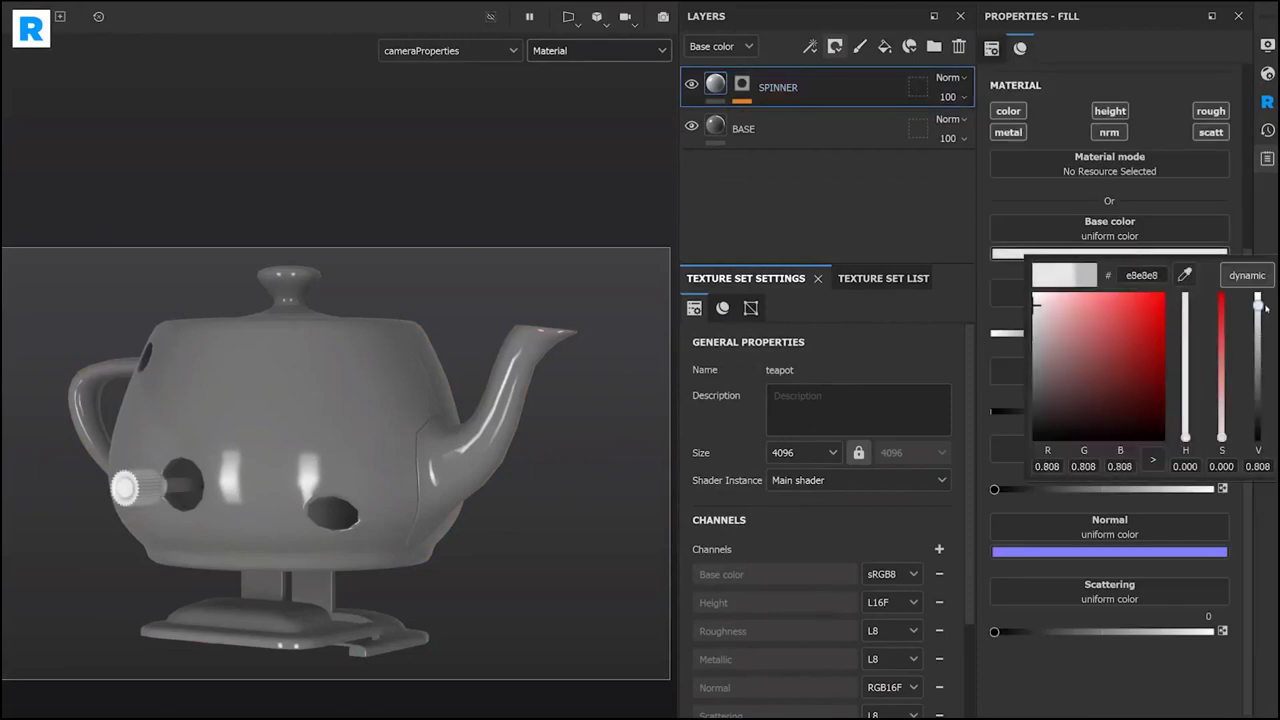
left_click(1267, 74)
left_click(660, 404)
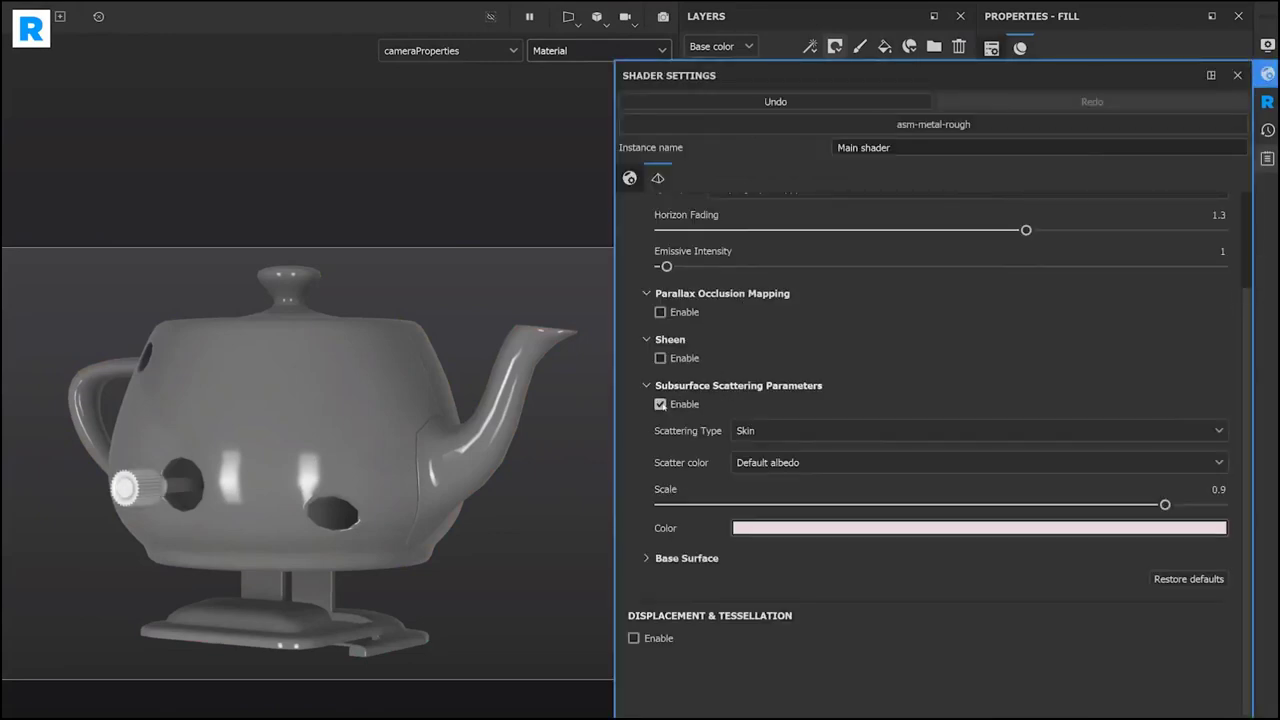
left_click(791, 528)
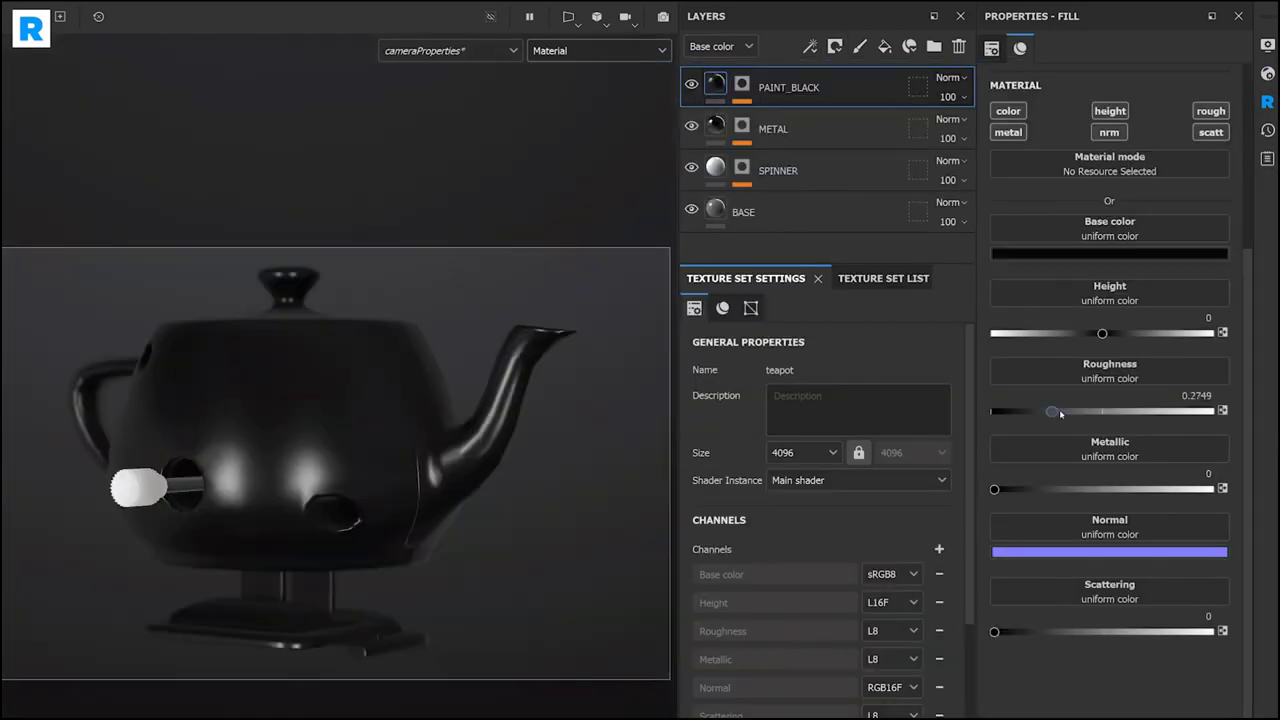
Lower the PAINT_BLACK layer's roughness and name its added fill effect roughness, leaving the metallic channel out of it
left_click_drag(1054, 412, 1011, 413)
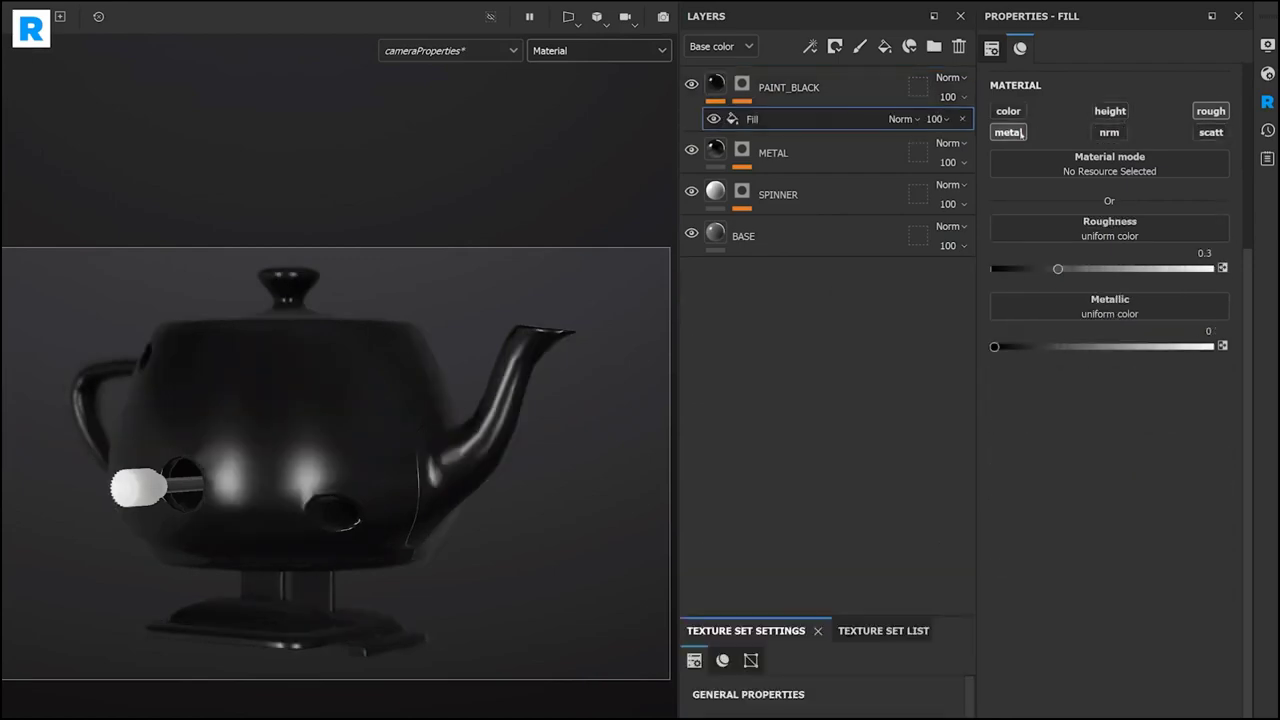
type("roughness")
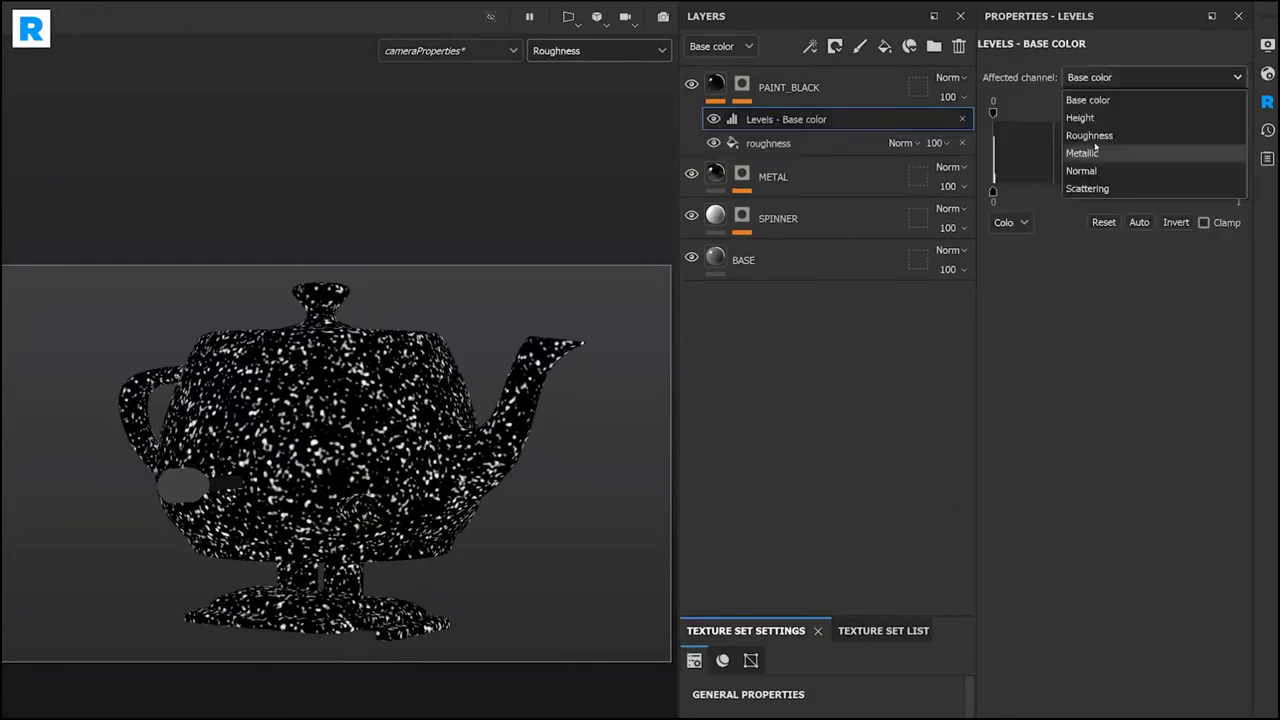
left_click(1020, 131)
key("m")
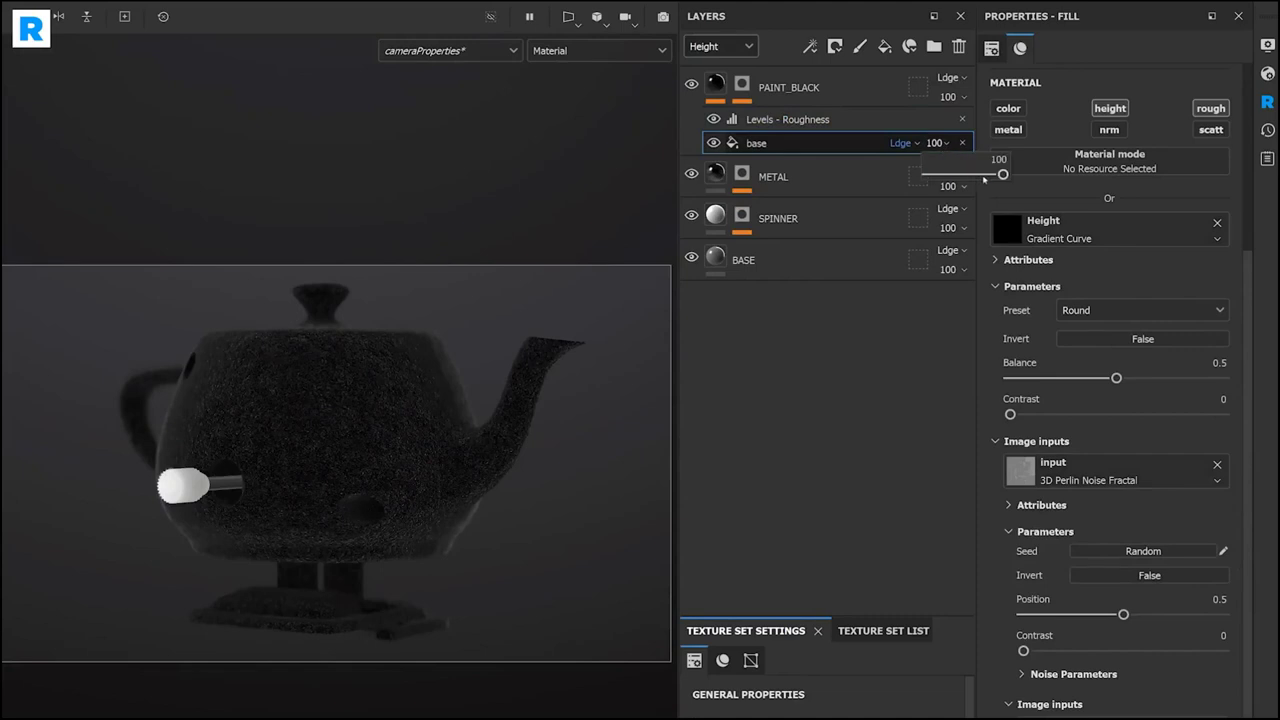
Reduce the PAINT_BLACK base fill's height opacity to 1 and set its anisotropy level to about 0.48
left_click_drag(985, 178, 929, 175)
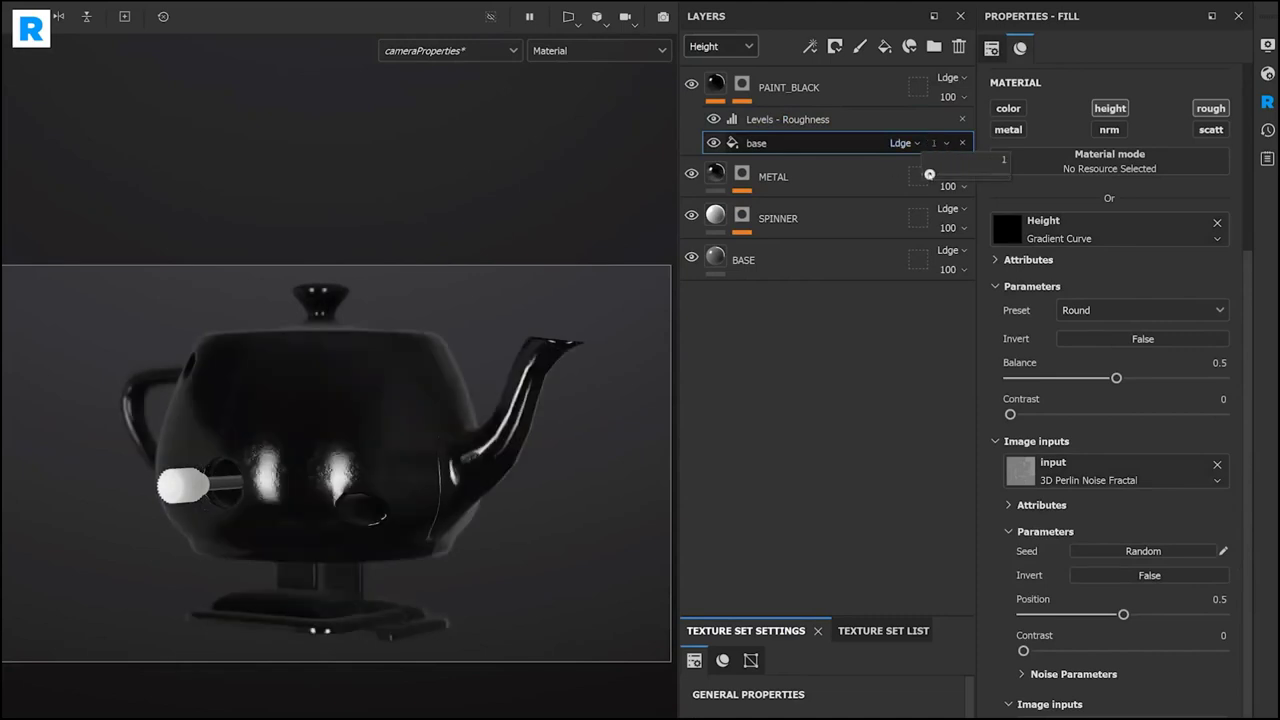
left_click(800, 119)
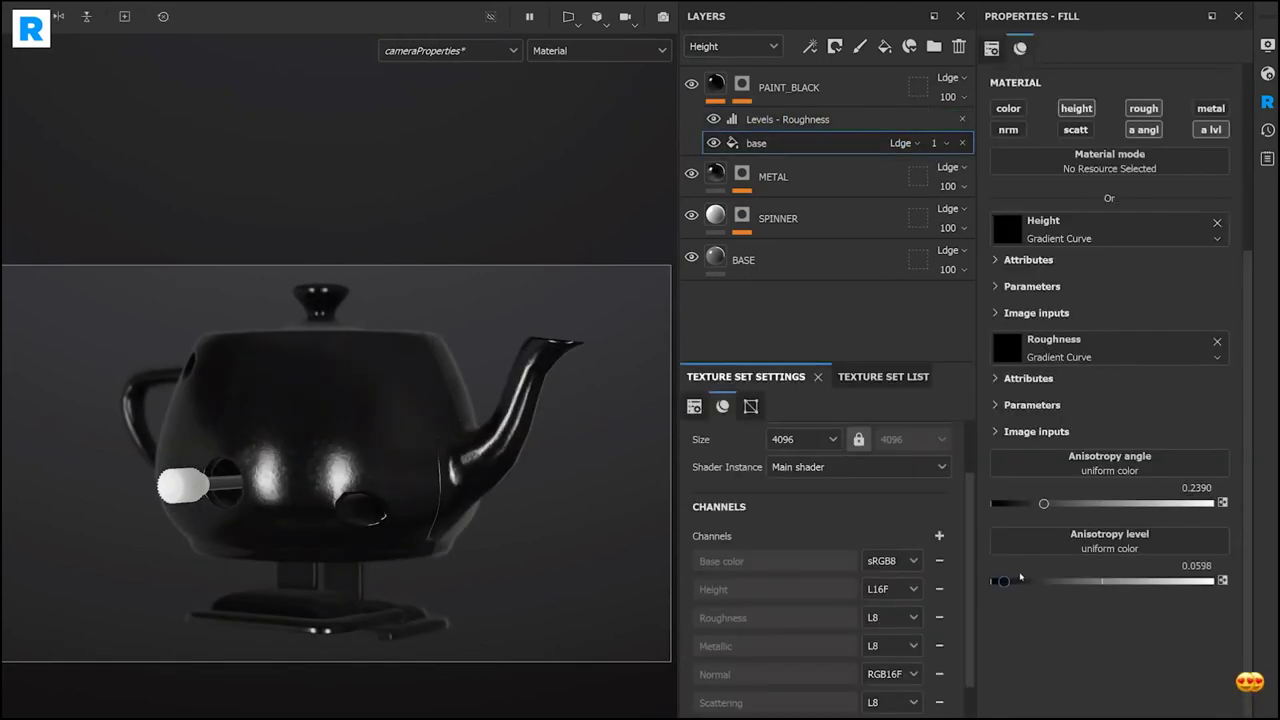
left_click_drag(1021, 578, 1099, 578)
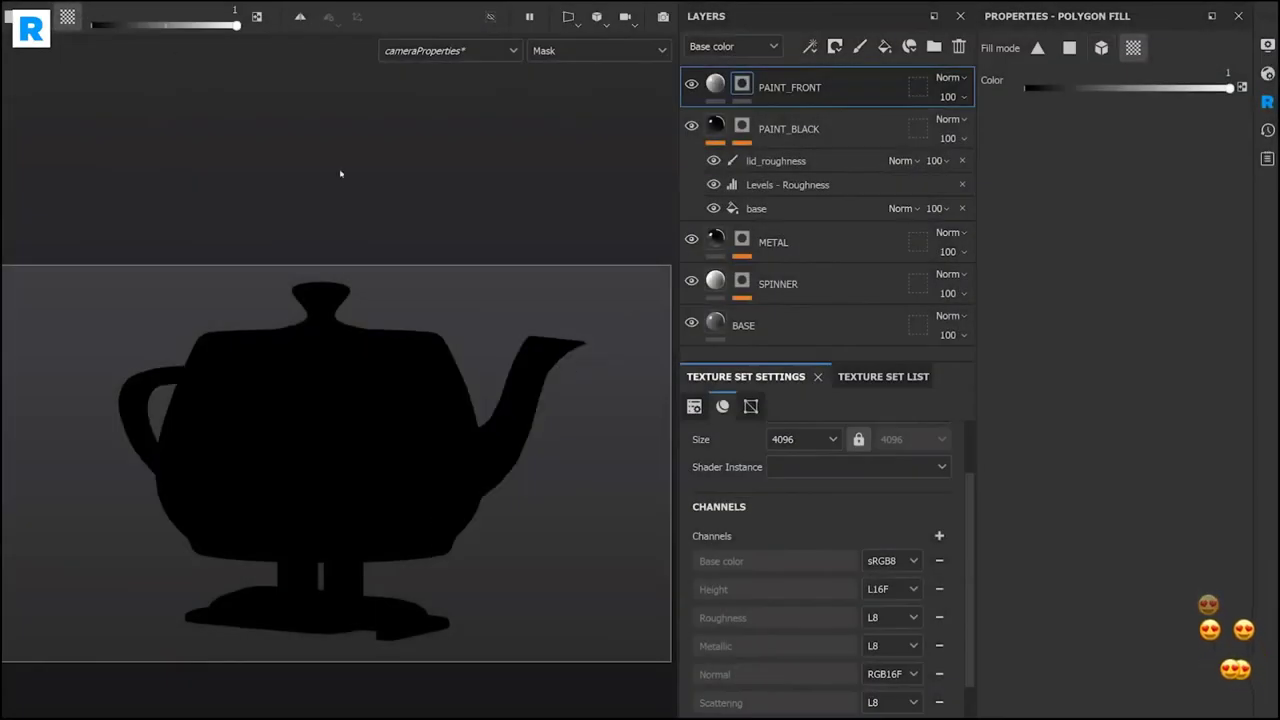
Mask the PAINT_FRONT layer to the teapot's spout section and shift its base color to a saturated orange-red
left_click(585, 355)
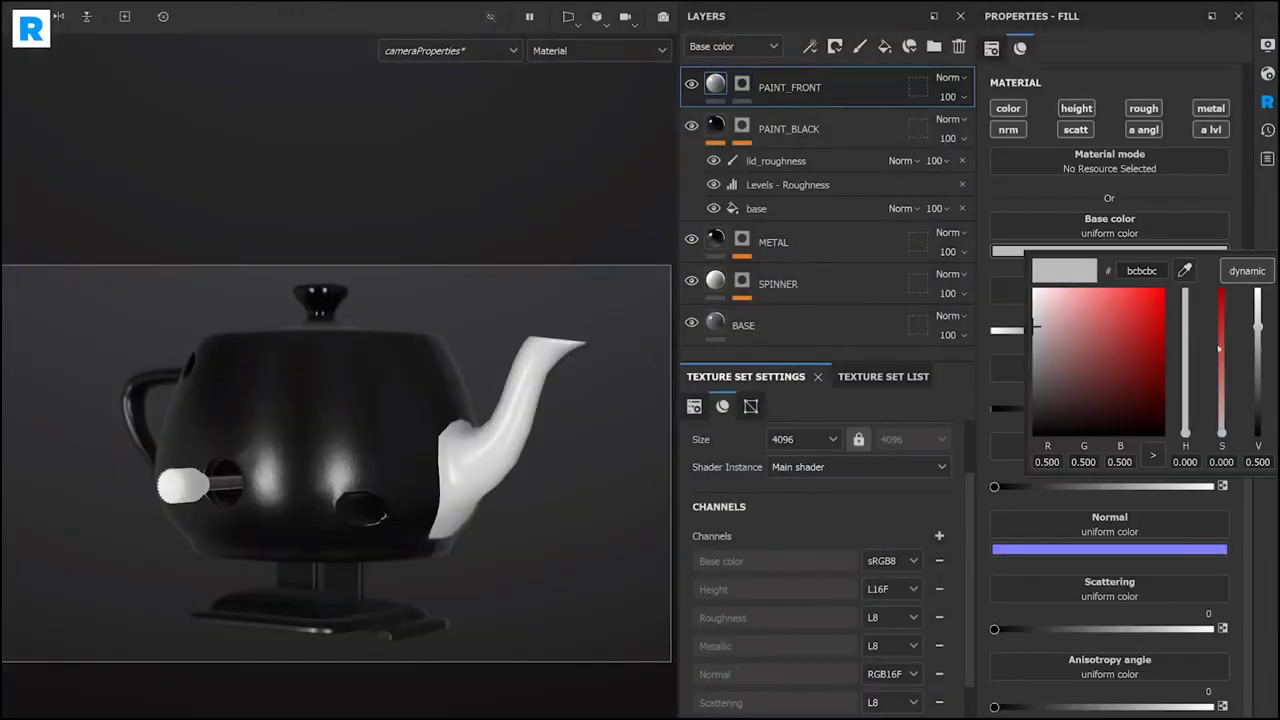
left_click_drag(1220, 348, 1221, 300)
left_click_drag(1185, 419, 1185, 431)
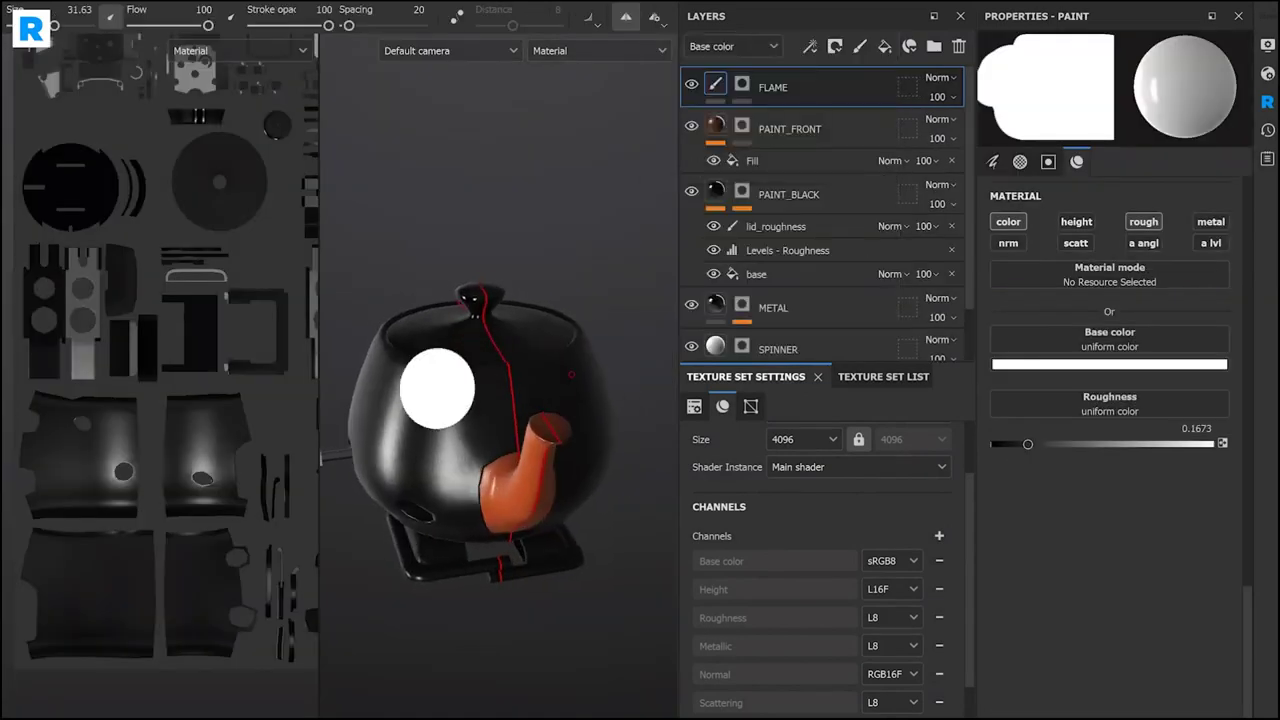
Paint the curling flame contour across the teapot's side on the FLAME layer's mask
left_click_drag(414, 443, 457, 425)
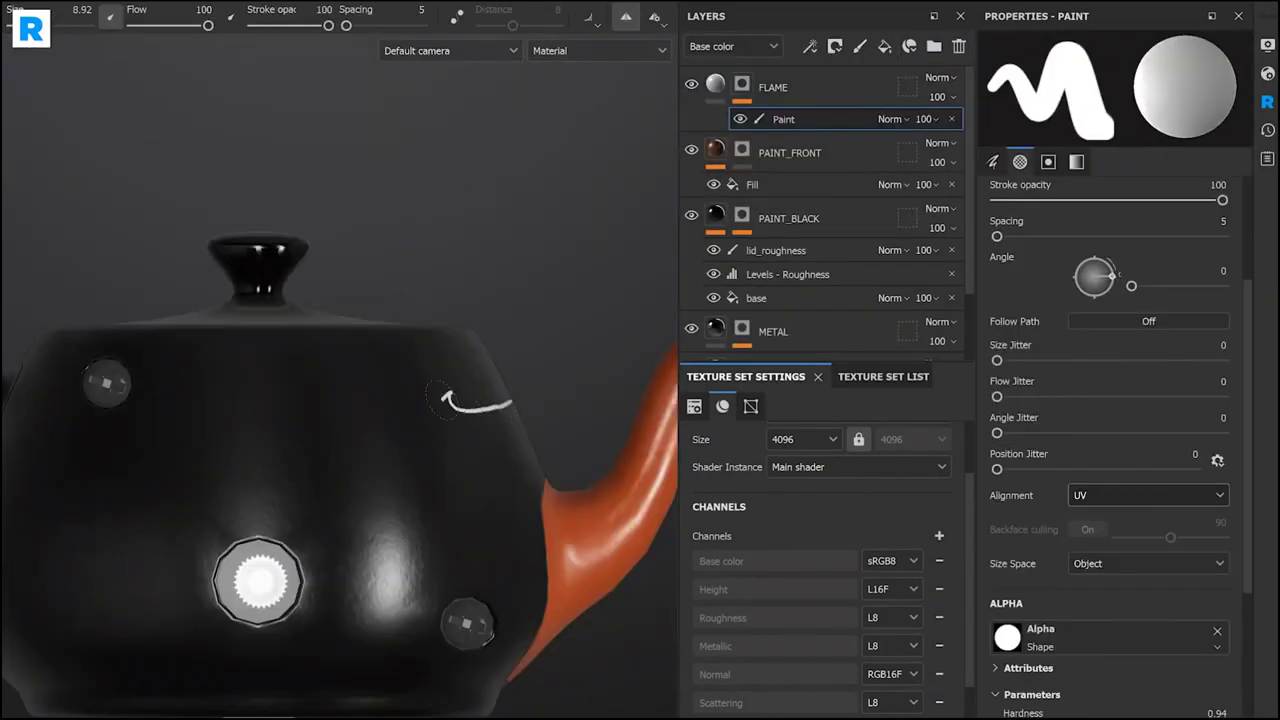
left_click_drag(437, 396, 275, 445)
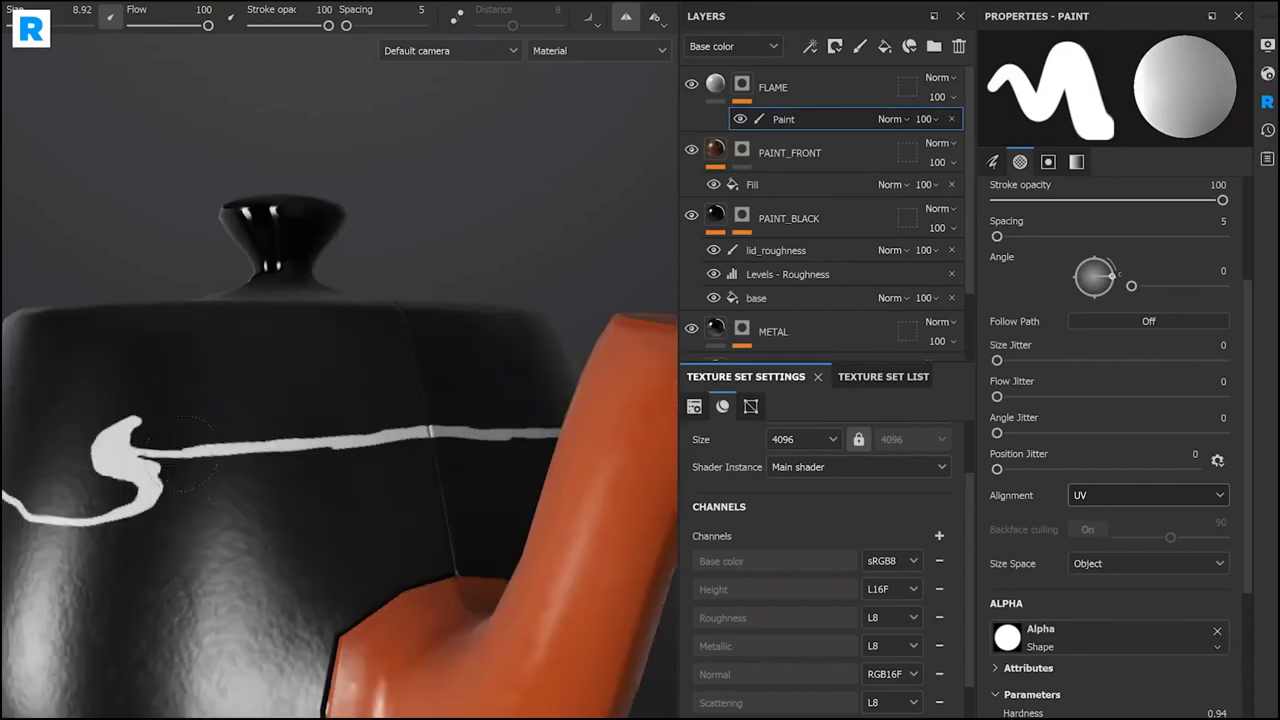
mouse_move(160, 470)
left_mouse_down()
mouse_move(400, 460)
mouse_move(405, 582)
left_mouse_up()
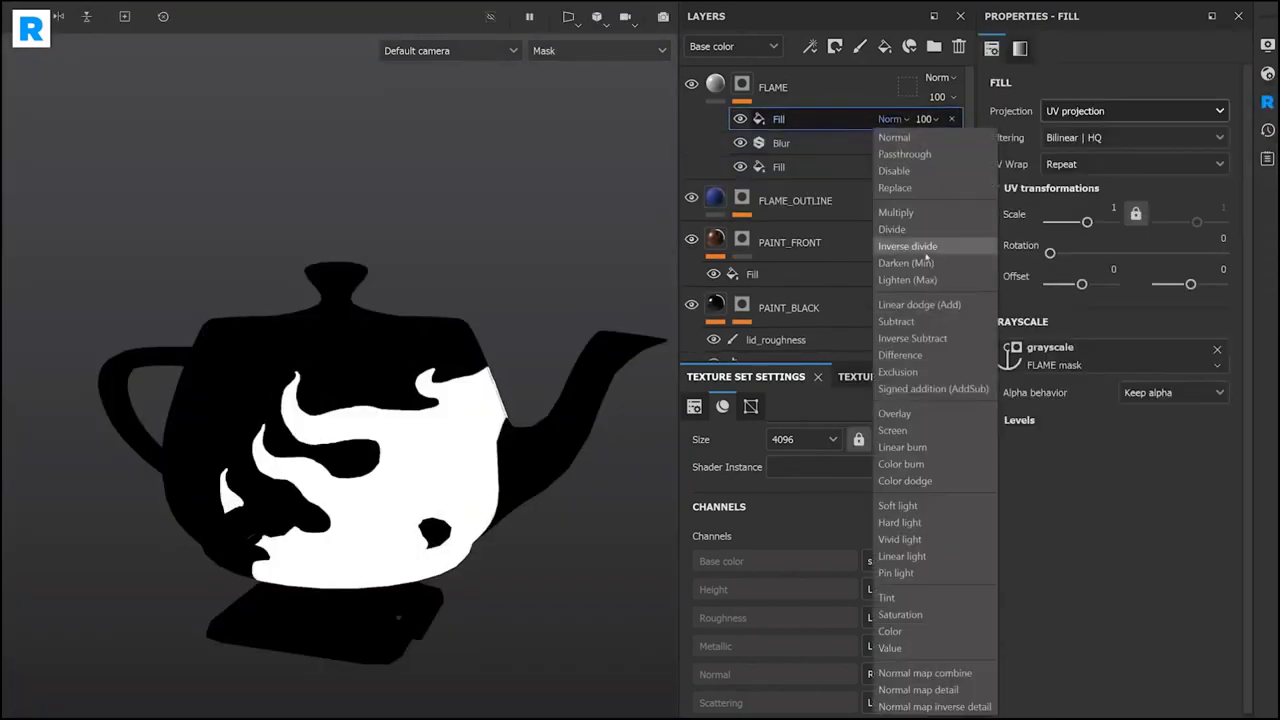
Paint an orange fade across the front of the flames and set the FLAME layer's roughness to about 0.16
left_click(905, 245)
left_click(820, 148)
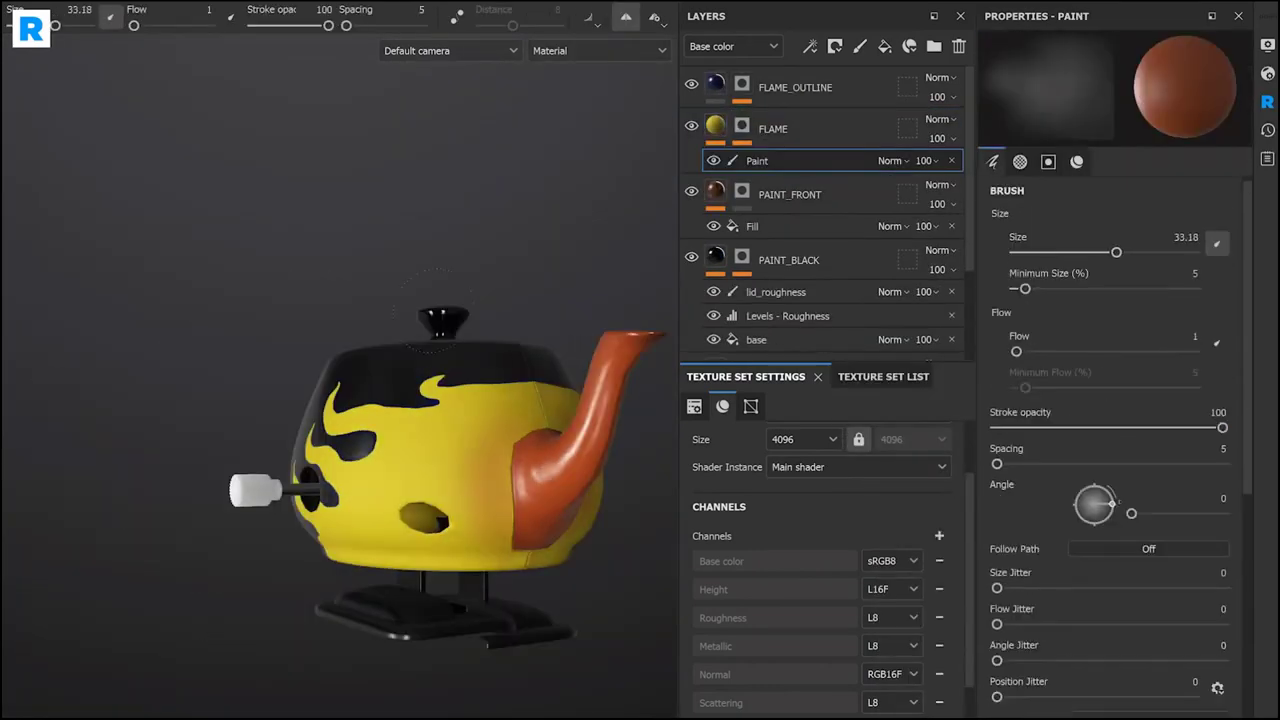
left_click_drag(420, 420, 640, 420, "alt")
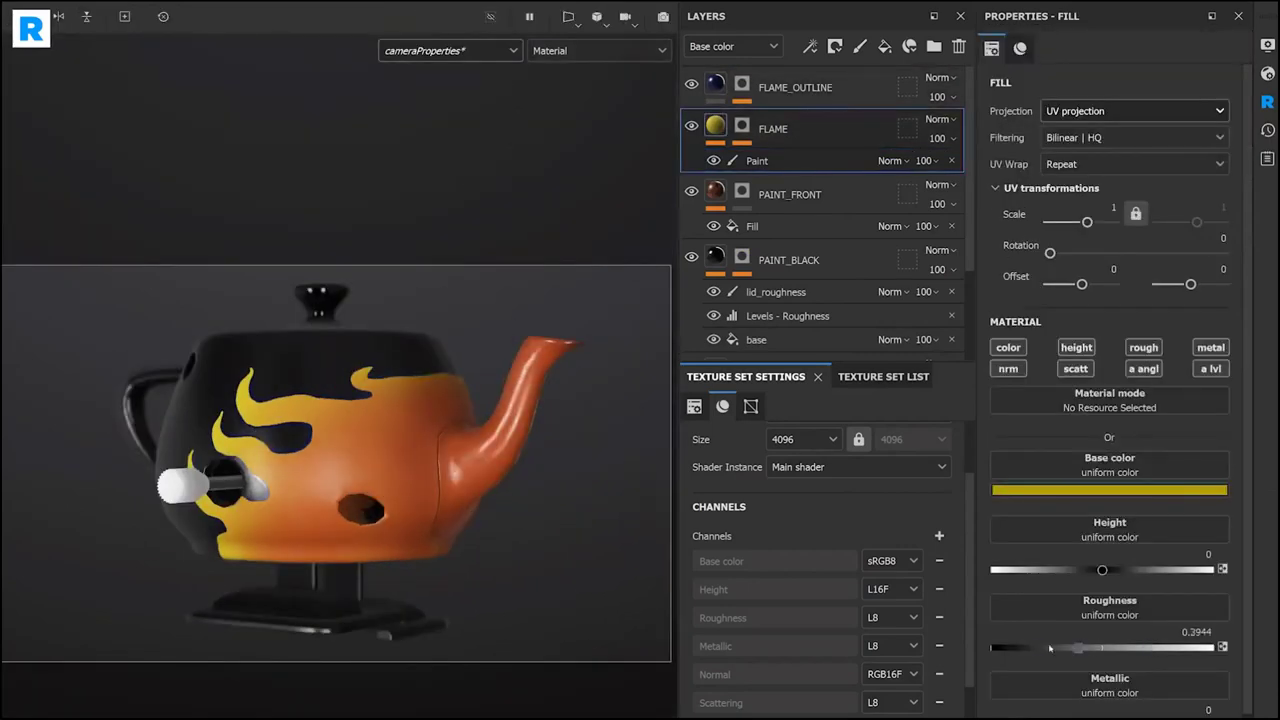
left_click_drag(1050, 648, 1000, 647)
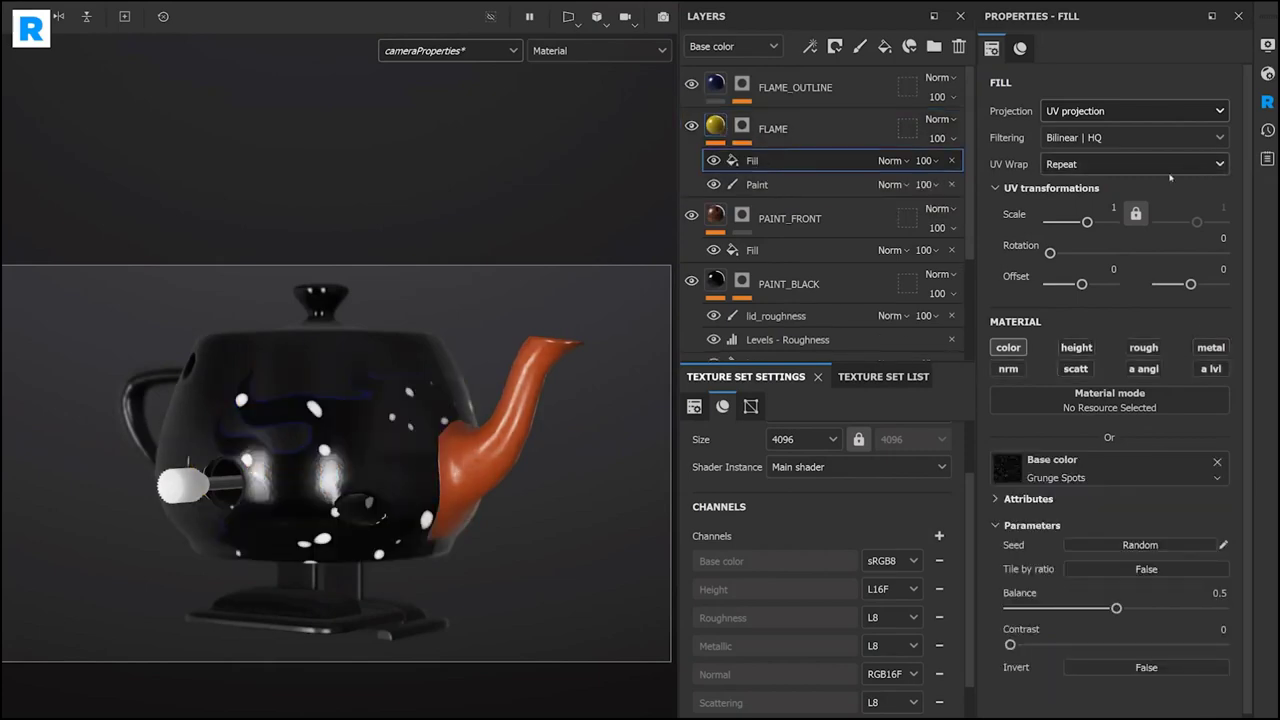
Scale the Grunge Spots fill on the FLAME layer to about 42 so the speckles become fine
left_click_drag(1086, 217, 1103, 217)
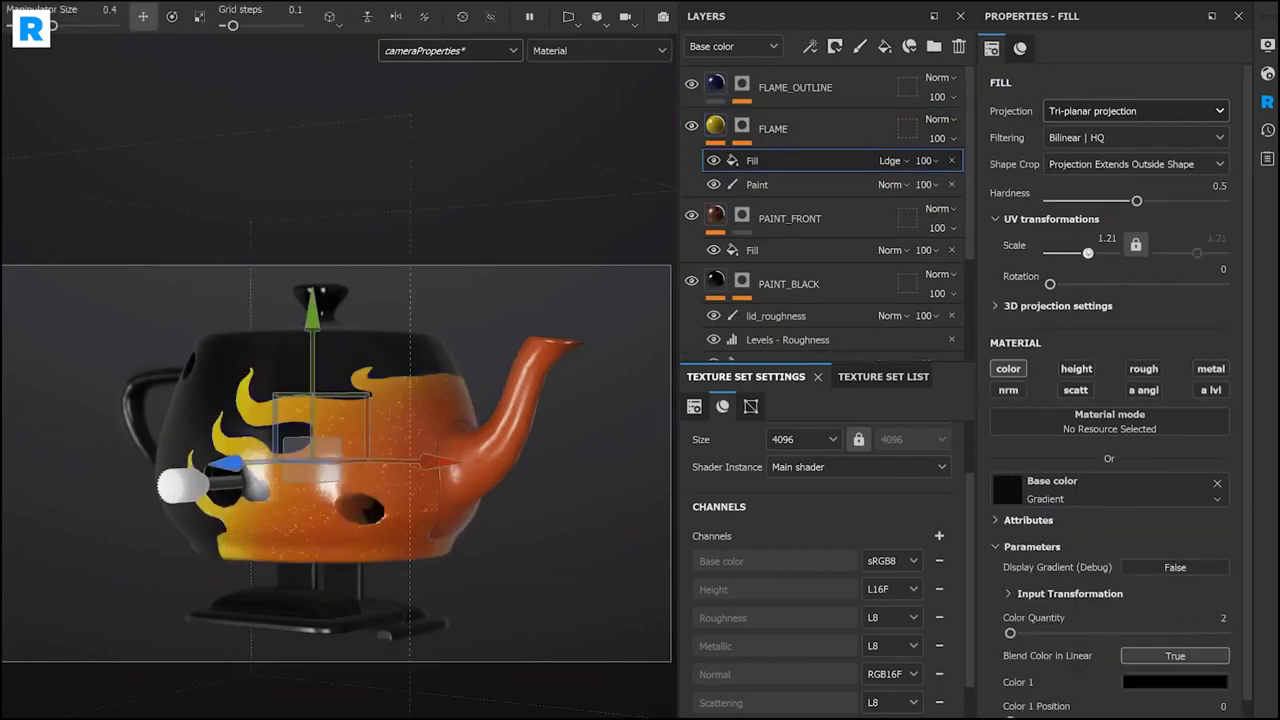
left_click(1175, 682)
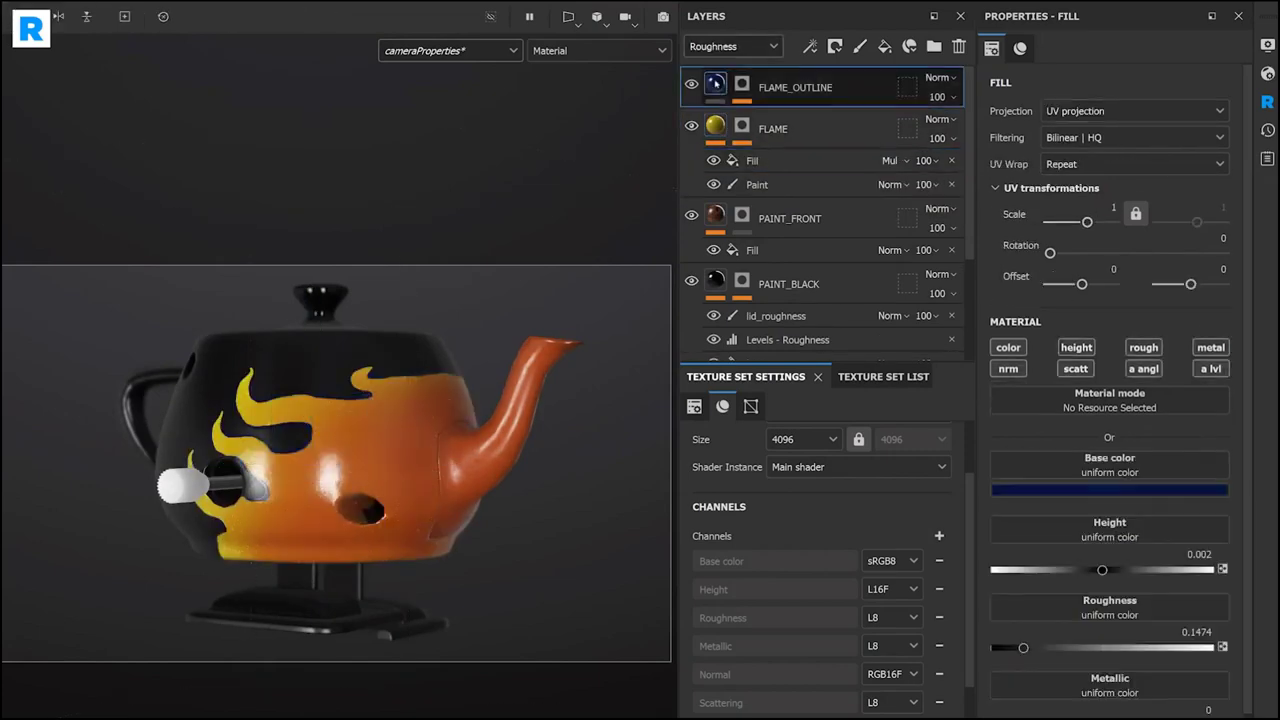
left_click(716, 126)
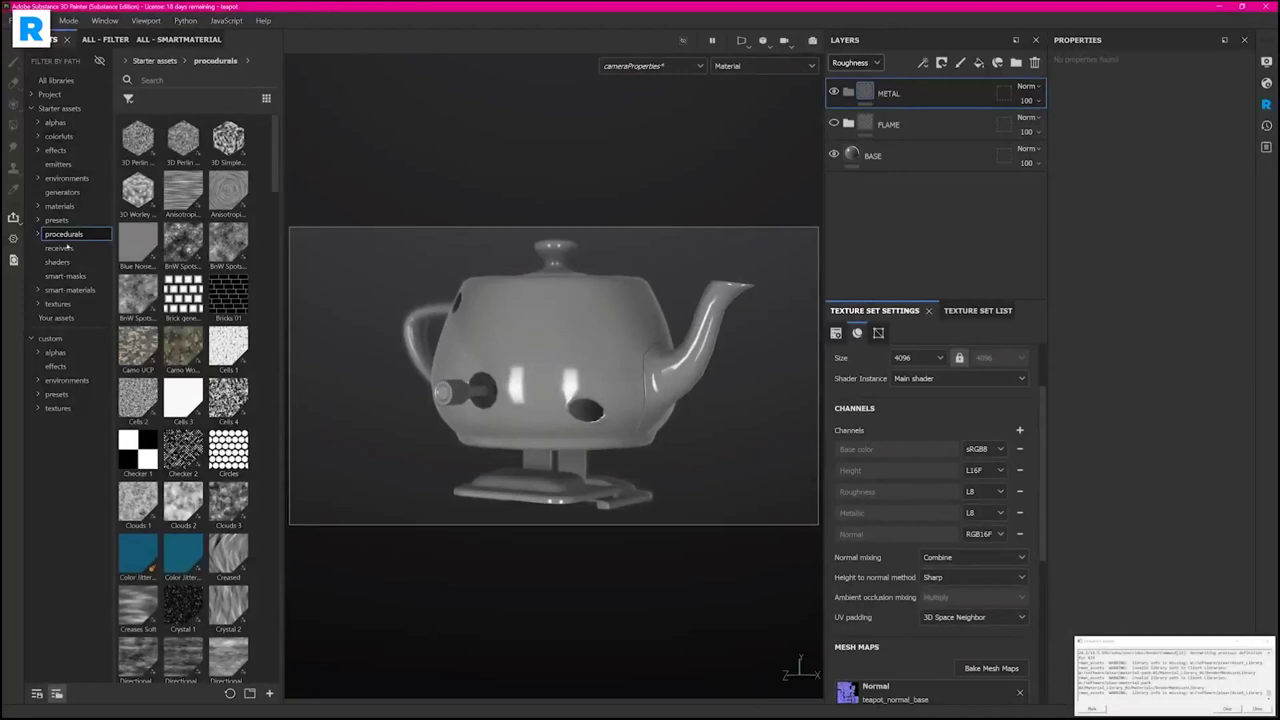
Apply the Iron Forged Old metal smart material to the teapot and move it into the METAL folder
double_click(68, 290)
left_click(61, 359)
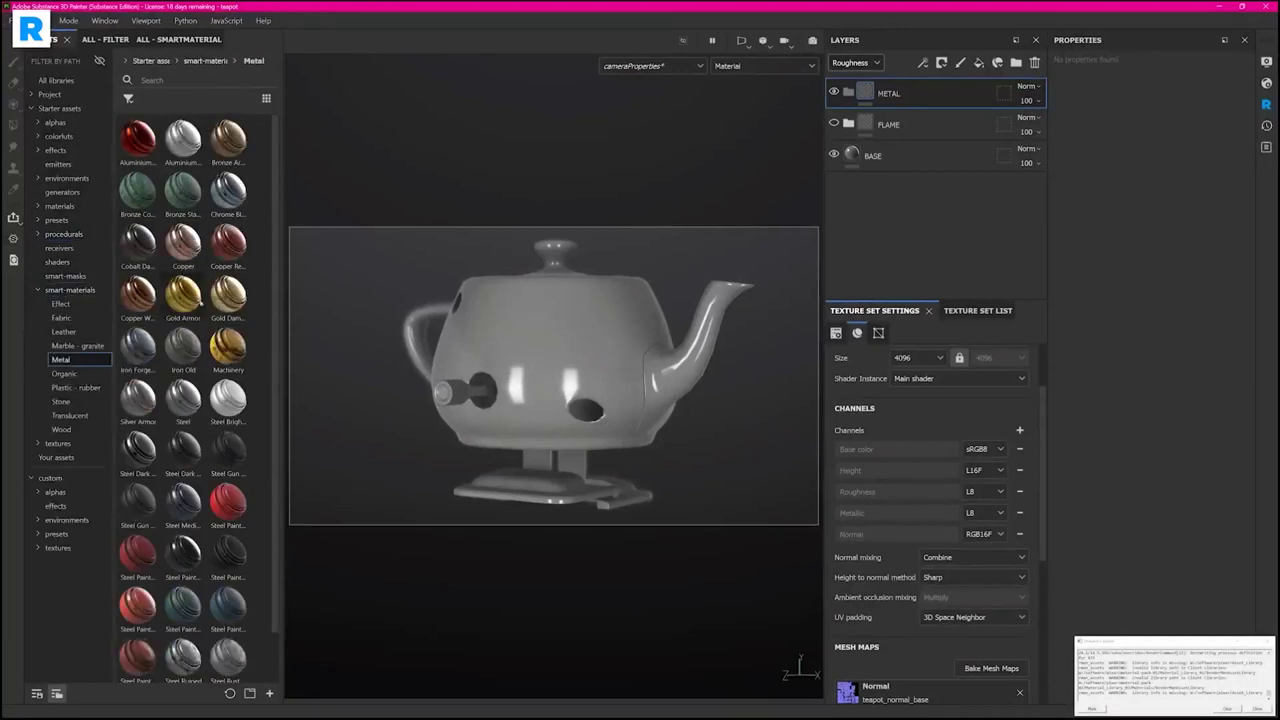
left_click_drag(138, 345, 550, 337)
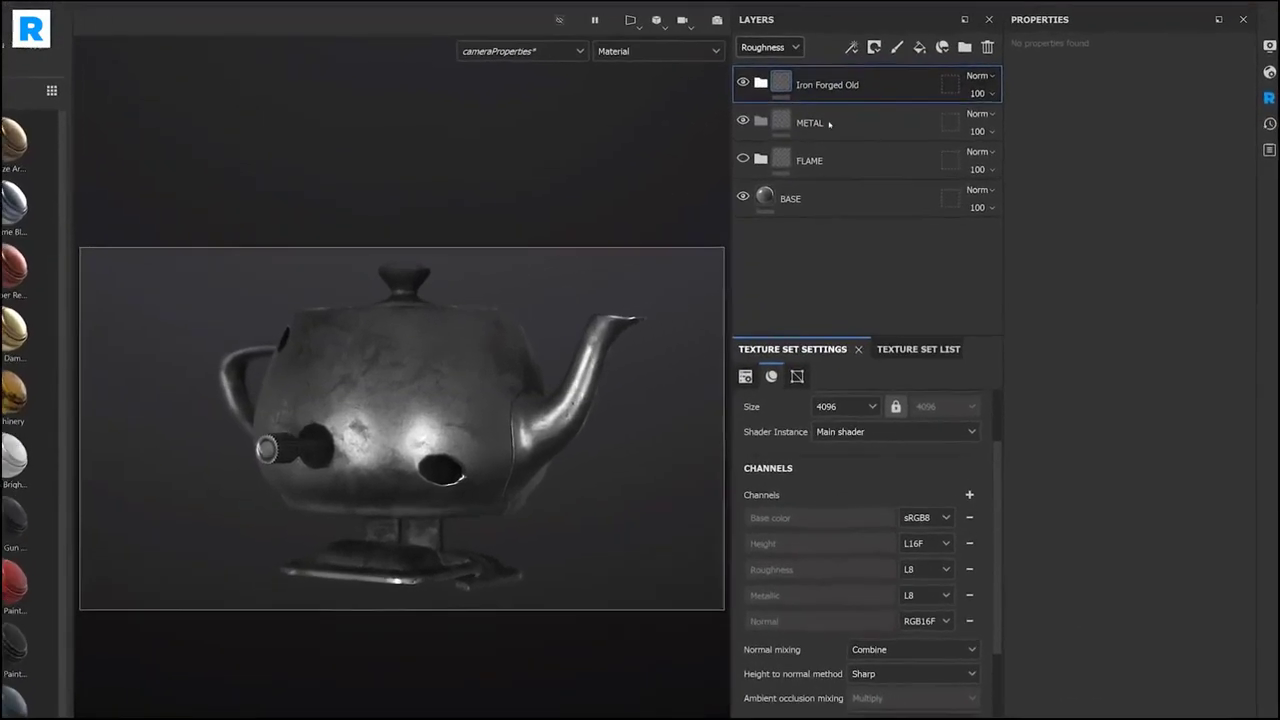
left_click_drag(941, 98, 948, 104)
left_click_drag(866, 96, 862, 91)
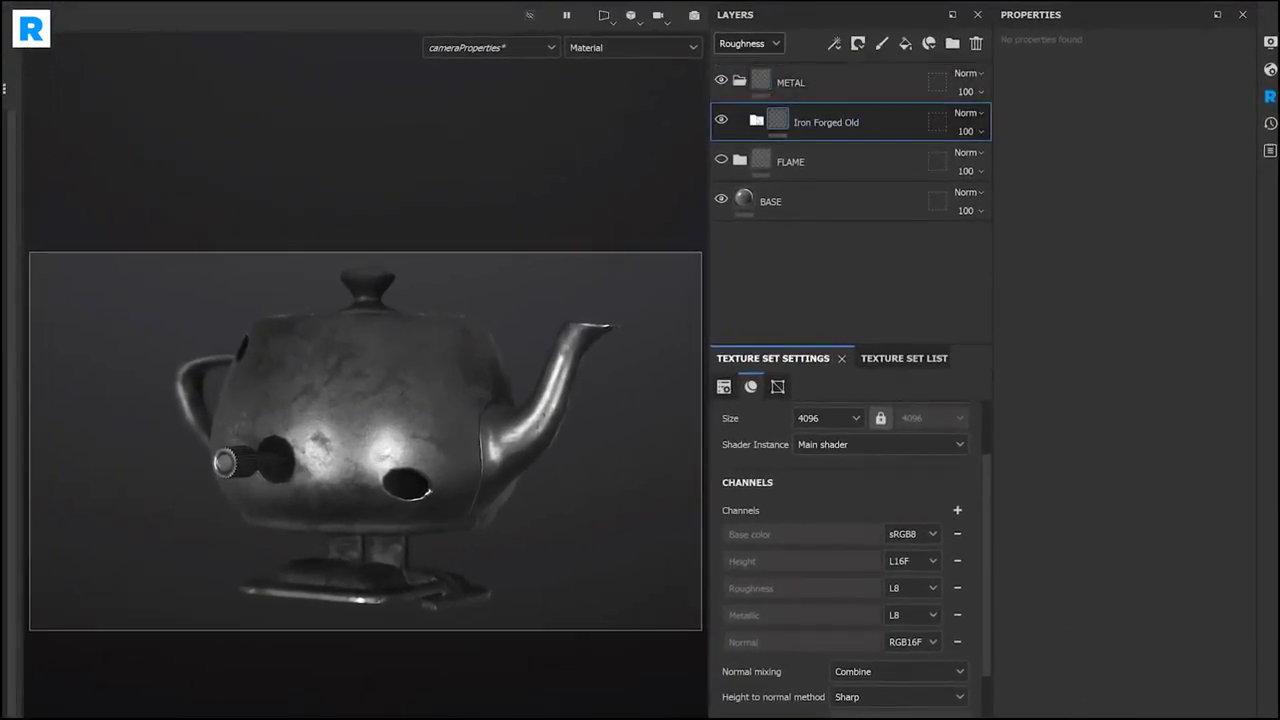
Expand Iron Forged Old, hide its layers from Sharpen down to Stains, and select the Base layer's roughness fill
left_click(757, 121)
left_click_drag(815, 346, 808, 666)
left_click_drag(721, 160, 732, 350)
left_click(812, 413)
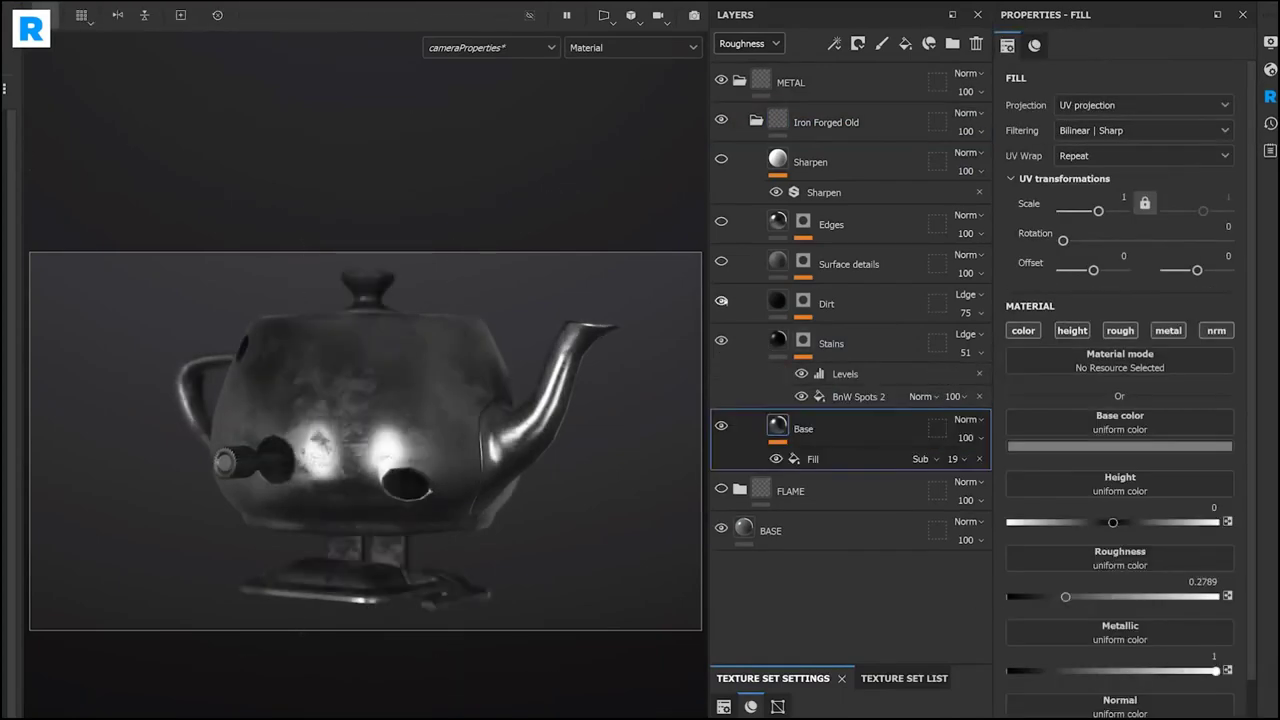
Tune the Dirt layer's Mask Builder by lowering its grunge to about 0.16 and adjusting the AO amount
left_click(772, 310)
left_click(862, 334)
left_click_drag(1253, 455, 1253, 716)
left_click_drag(1253, 406, 1253, 140)
left_click_drag(1122, 326, 1037, 326)
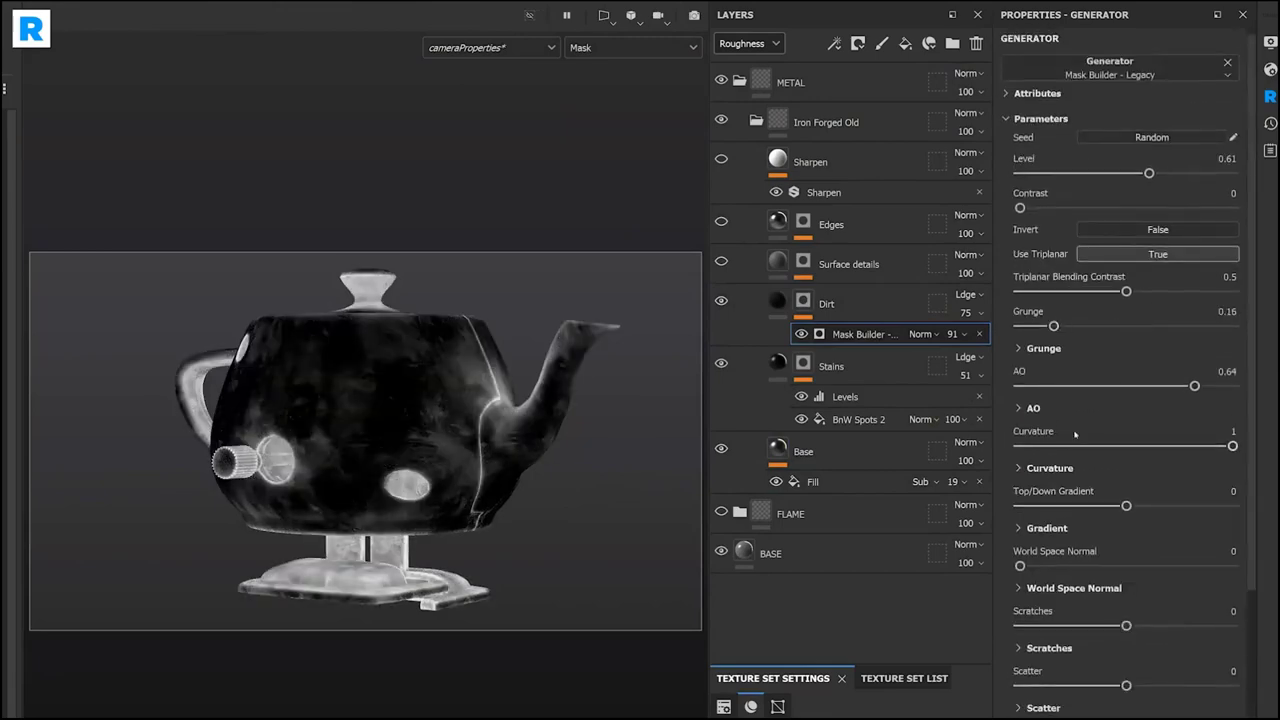
left_click_drag(1194, 386, 1120, 386)
key("m")
left_click(1146, 386)
Feed the 19_fingerprints_smudges texture into the Dirt mask's Gradient Curve fill and use tri-planar projection
left_click(803, 302)
left_click_drag(4, 330, 1107, 340)
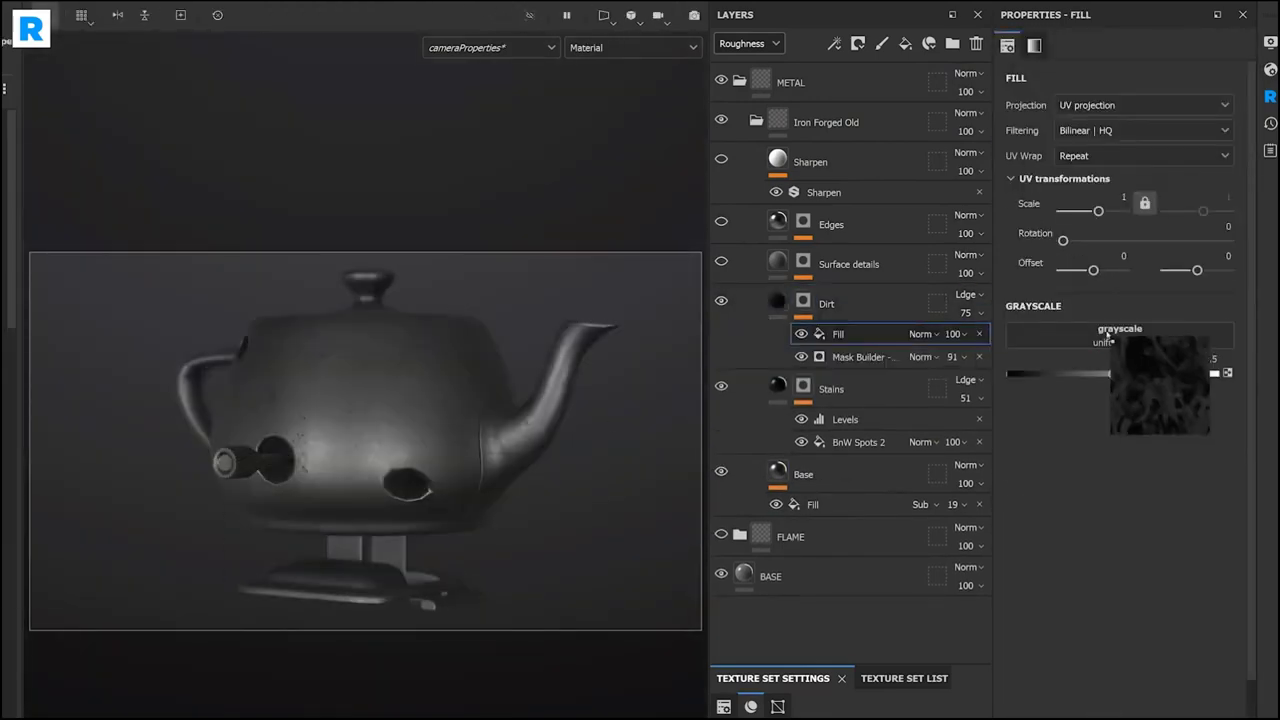
key("m")
left_click(1140, 105)
left_click(1122, 122)
Refine the smudges fill with scale 1.21, rotation about 94, contrast 0.68 and opacity 55
left_click_drag(1098, 241, 1106, 270)
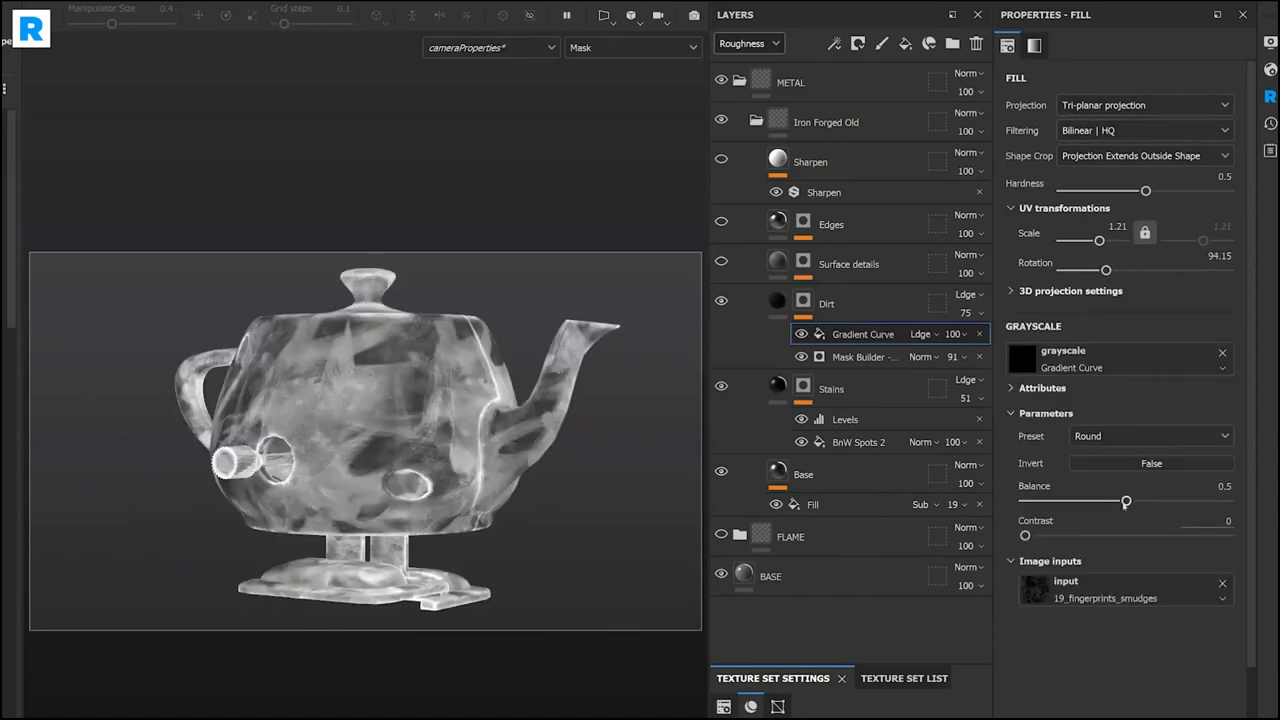
left_click_drag(1130, 535, 1163, 536)
left_click(956, 335)
left_click_drag(994, 366, 960, 366)
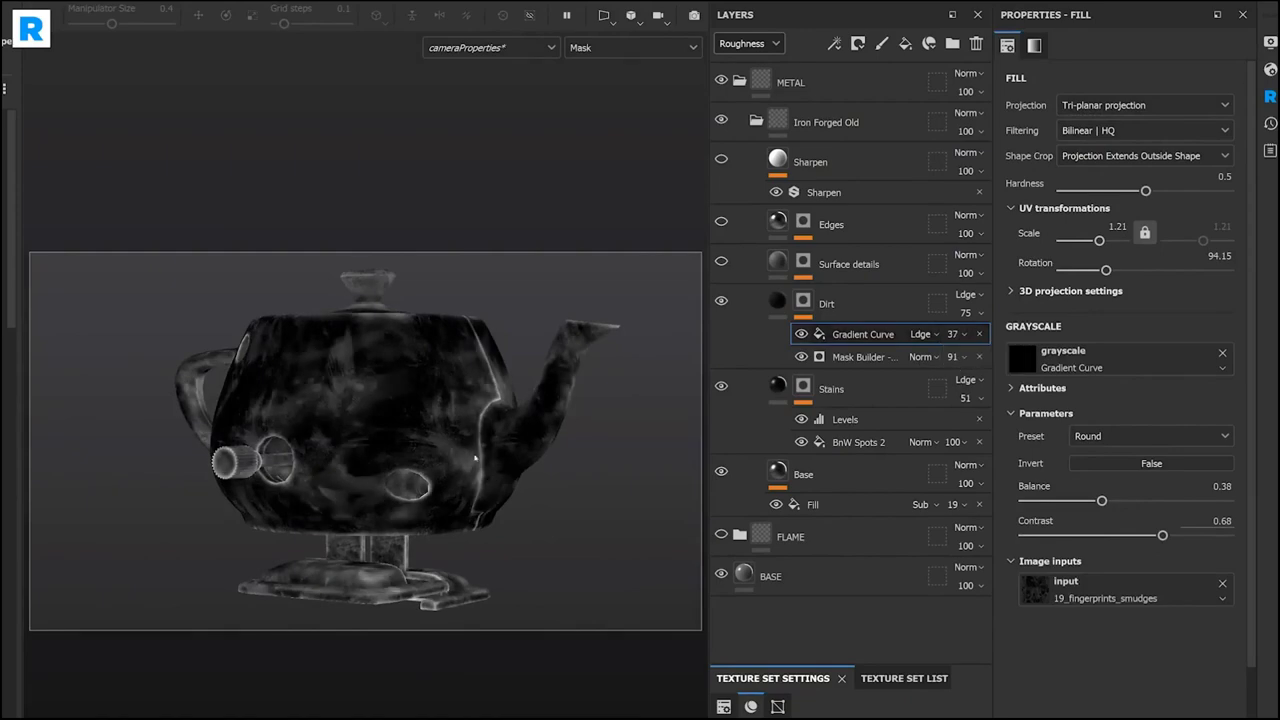
key("m")
left_click(962, 335)
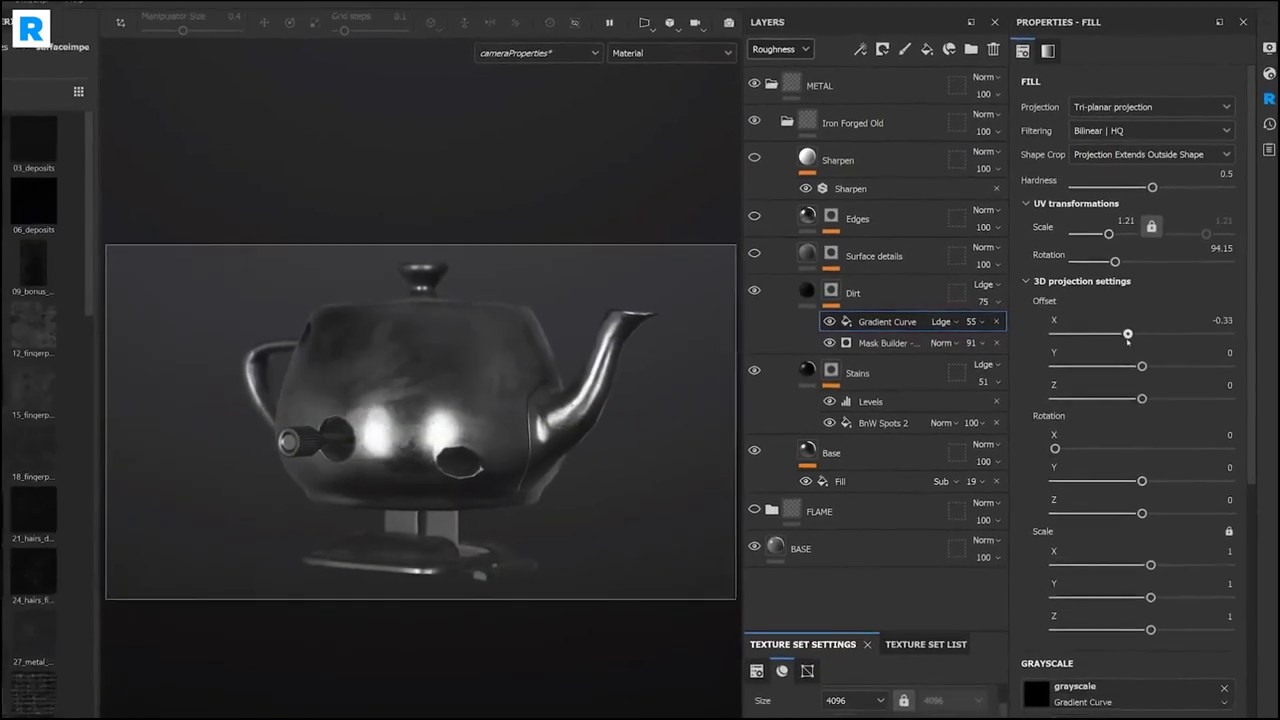
Add the MatFinish Rough finish as a filter layer between Surface details and Edges
left_click_drag(228, 243, 930, 222)
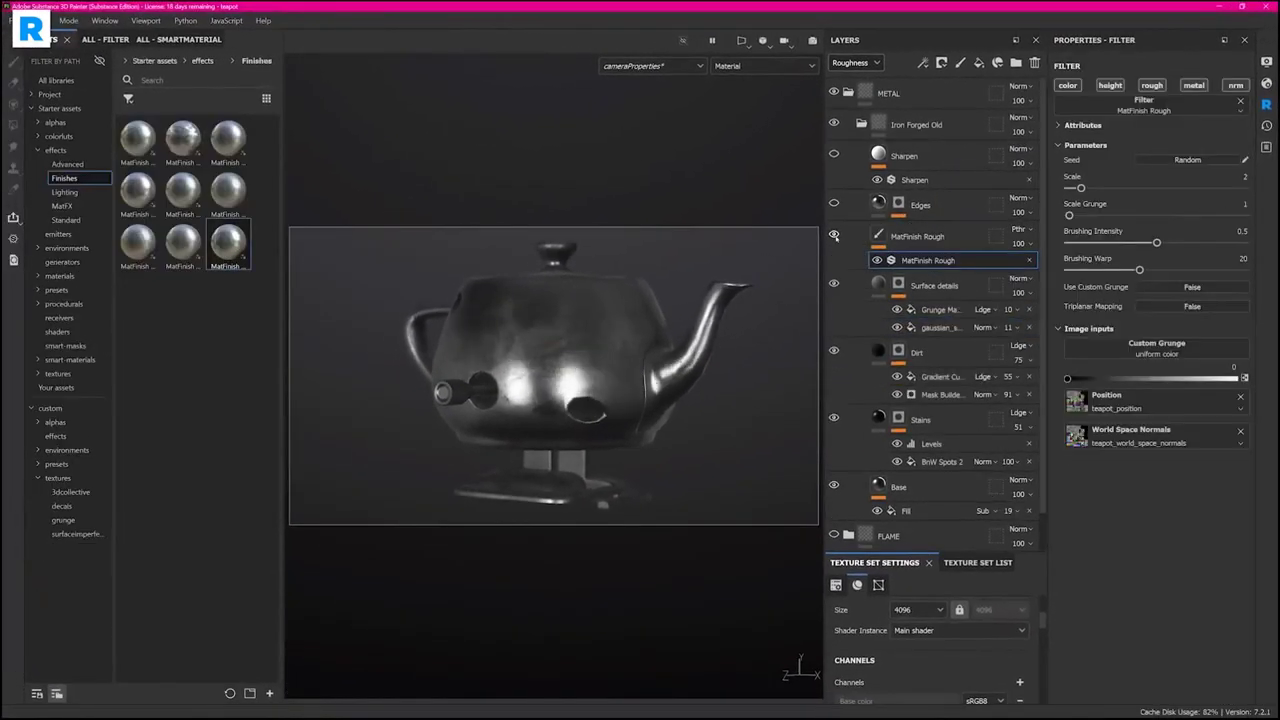
Tune the MatFinish Rough filter with triplanar mapping on, scale 6, brushing intensity about 0.41 and brushing warp about 32
left_click(1192, 307)
left_click_drag(1198, 188, 1128, 188)
left_click_drag(1157, 243, 1213, 243)
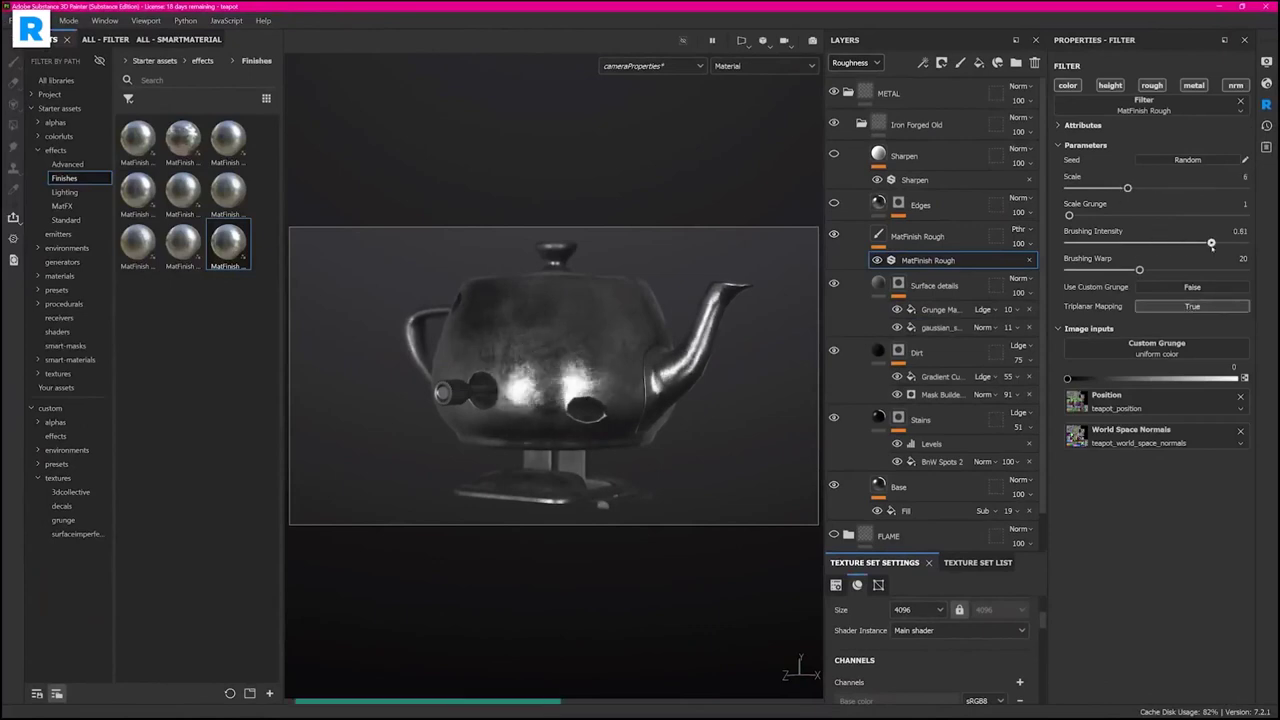
mouse_move(1139, 270)
left_mouse_down()
mouse_move(1181, 270)
mouse_move(1103, 243)
mouse_move(1141, 243)
left_mouse_up()
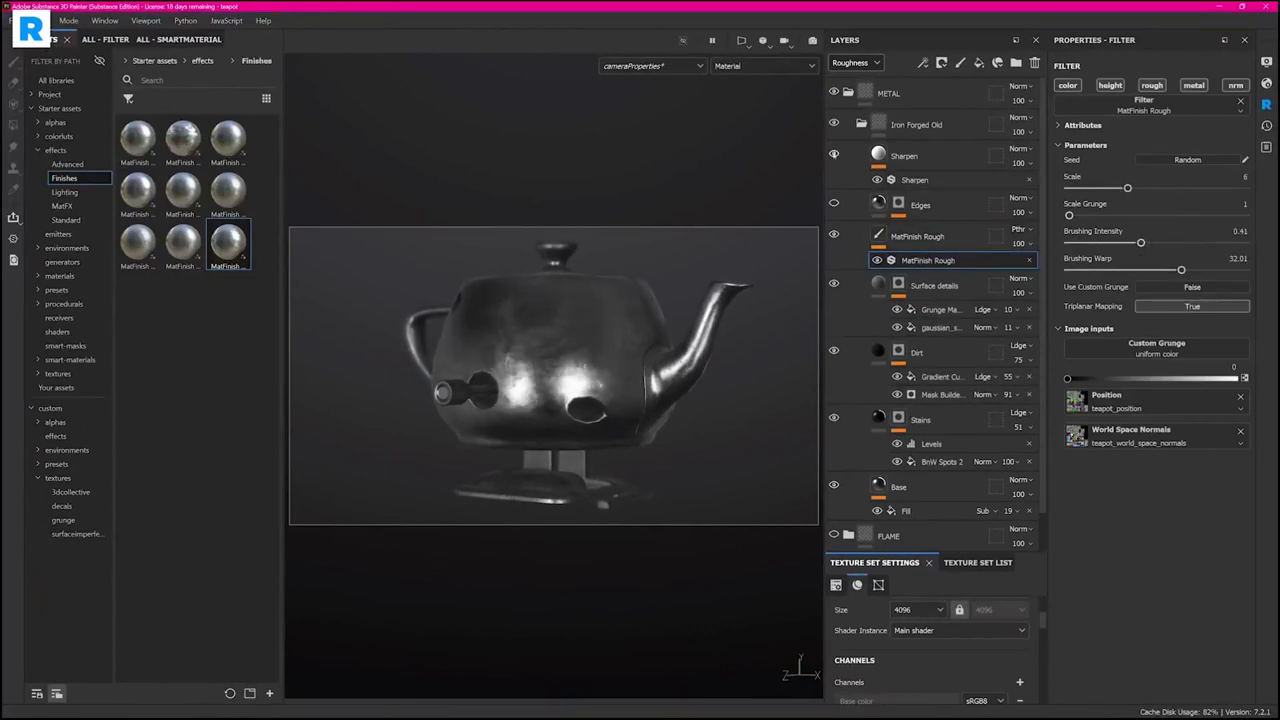
Show the Edges layer and refine the parameters of its mask on the forged-iron material
left_click(835, 204)
left_click(898, 203, "alt")
left_click(956, 246)
left_click_drag(1190, 185, 1119, 211)
left_click_drag(1211, 185, 1205, 185)
left_click_drag(1080, 359, 1091, 359)
mouse_move(1236, 413)
left_mouse_down()
mouse_move(1072, 413)
mouse_move(1237, 413)
left_mouse_up()
left_click_drag(1235, 386, 1229, 386)
key("m")
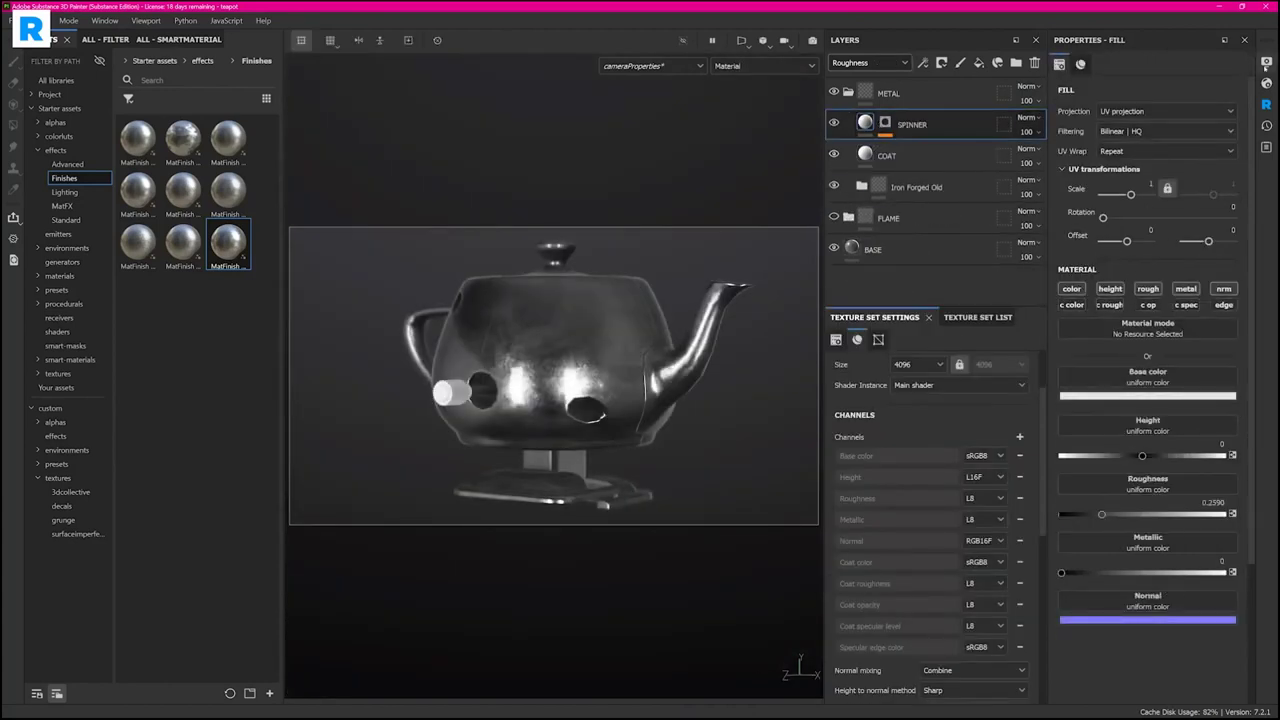
Review the teapot texture set's general properties and channel list
scroll(1015, 480, "up", 2)
left_click(1019, 499)
left_click(1043, 381)
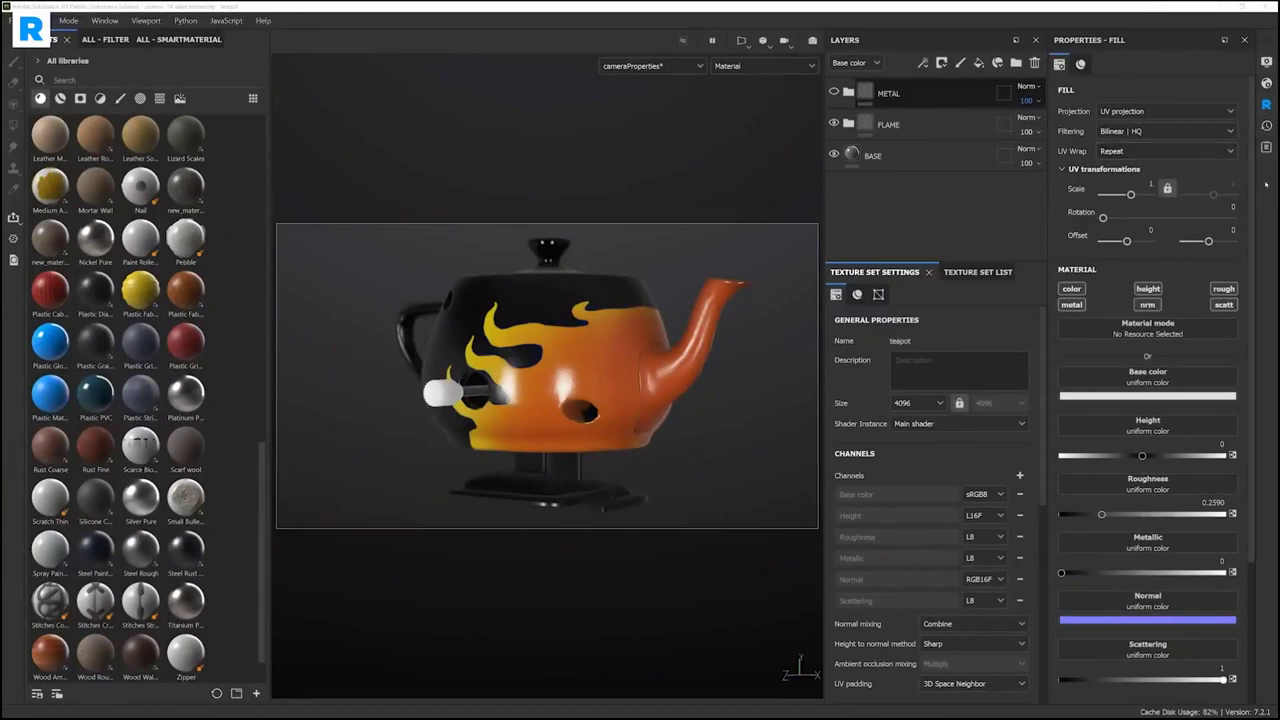
Open the RenderMan preset browser and switch it from the Factory Library to the Custom Library
left_click(1266, 104)
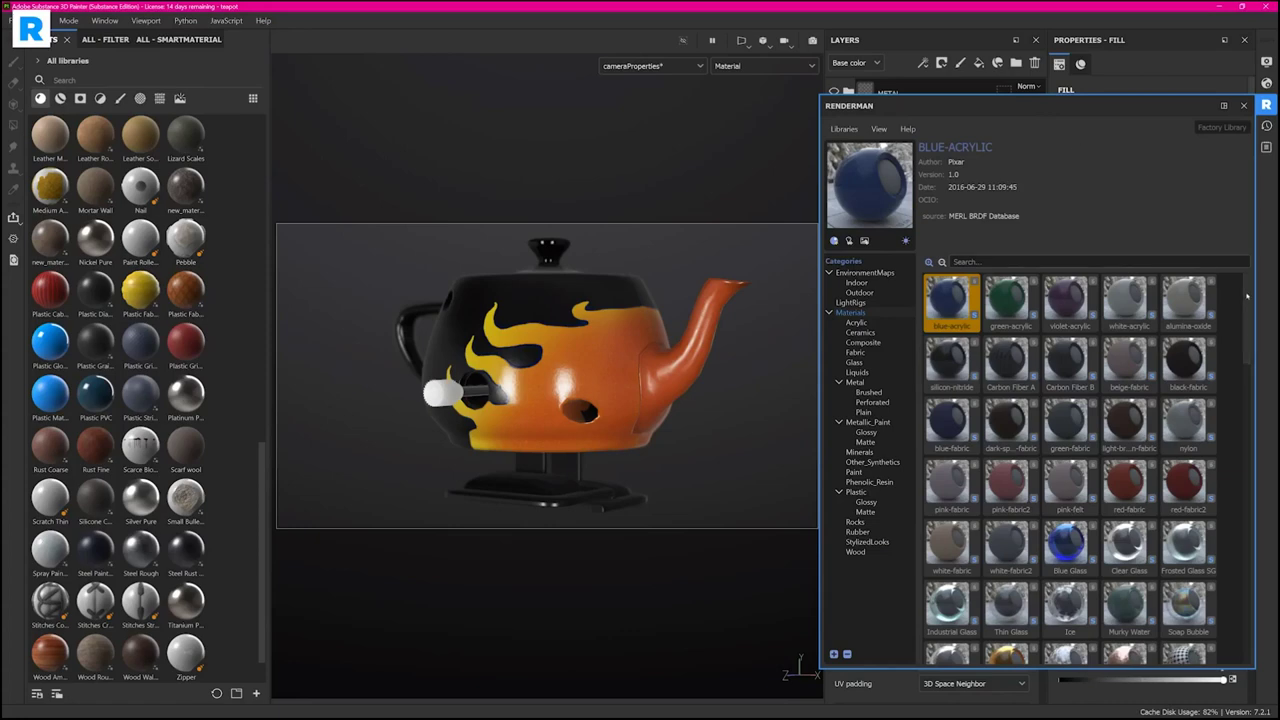
mouse_move(1247, 295)
left_mouse_down()
mouse_move(1241, 590)
mouse_move(1240, 275)
left_mouse_up()
left_click(846, 130)
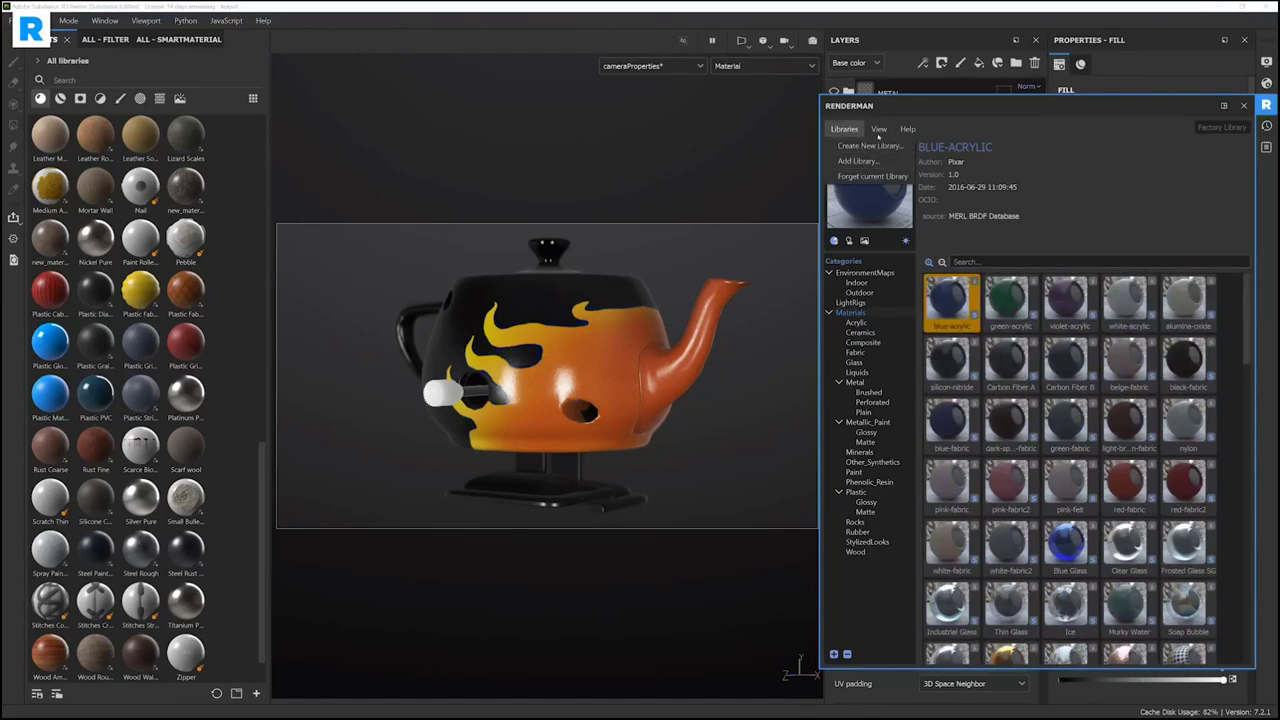
left_click(879, 128)
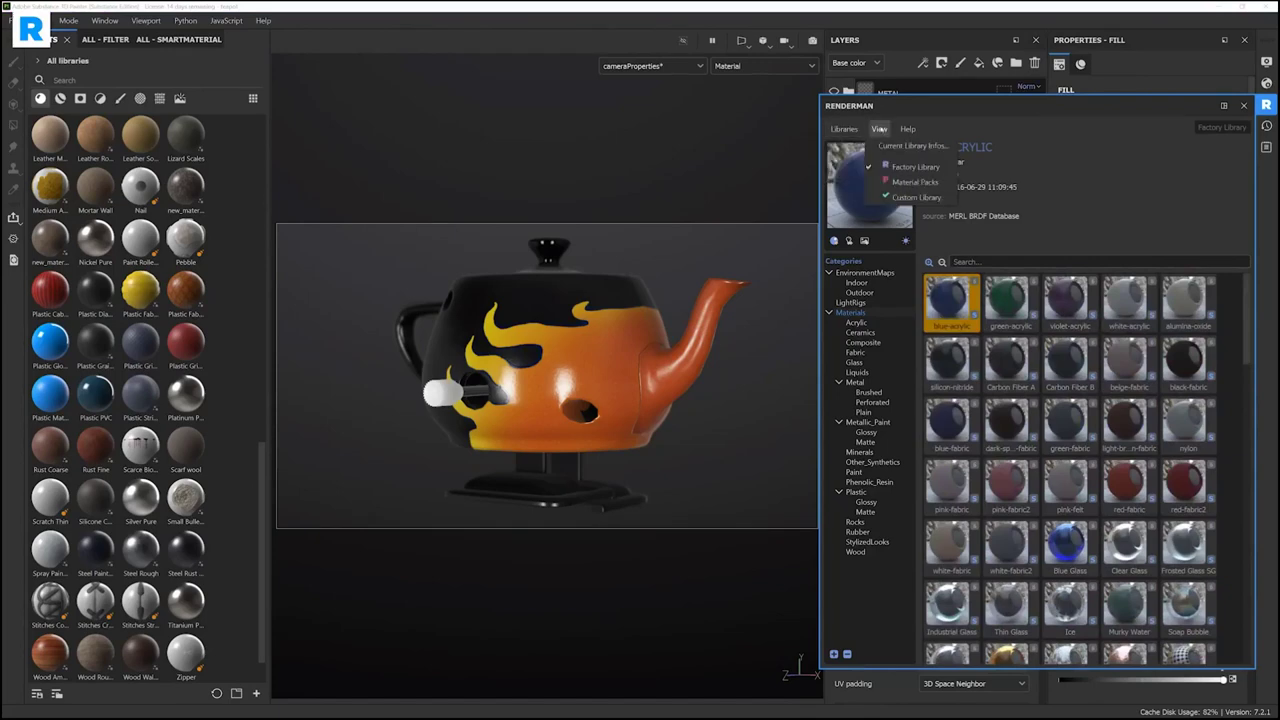
left_click(917, 198)
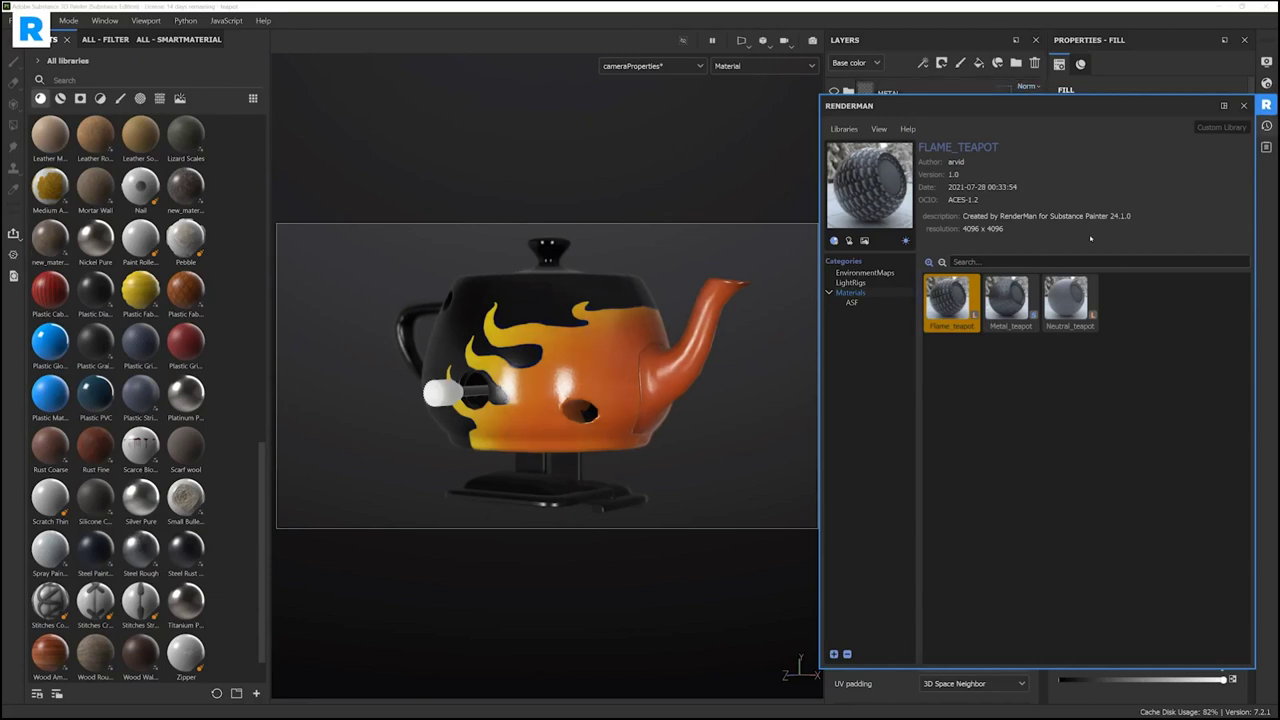
Check the resolution options available for the teapot texture set and return to the RenderMan preset browser
left_click(1267, 106)
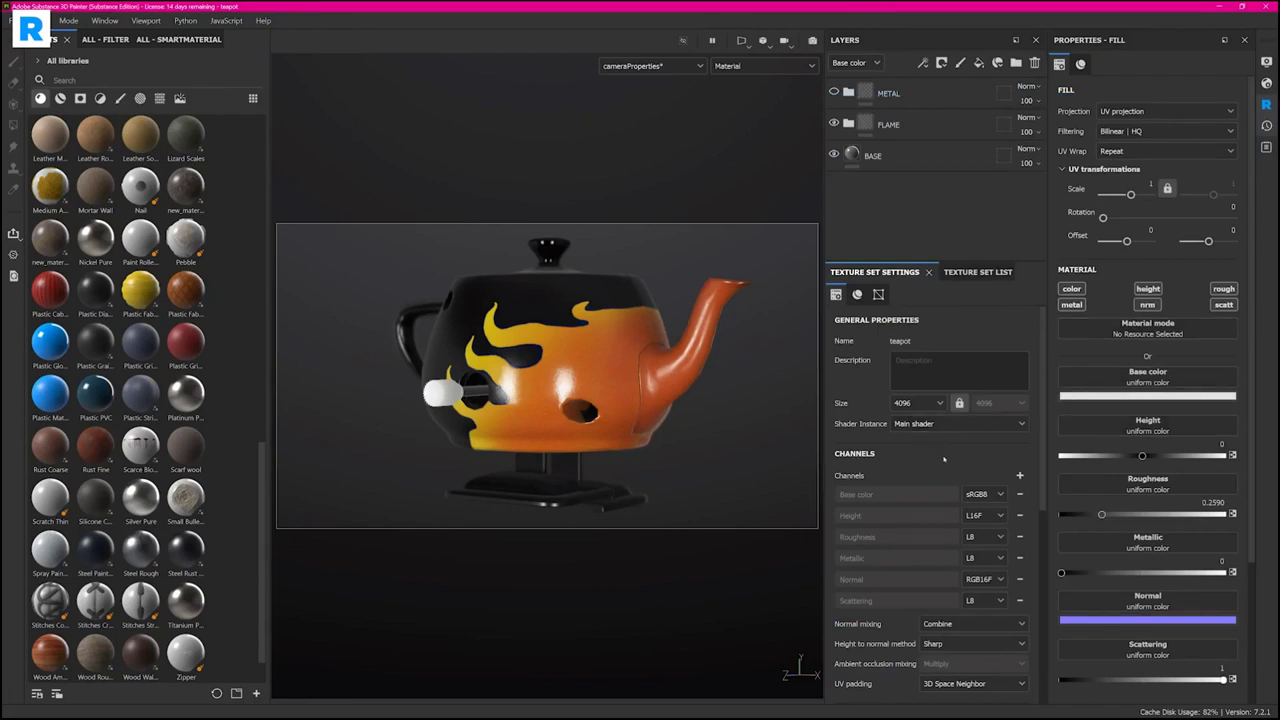
left_click(940, 403)
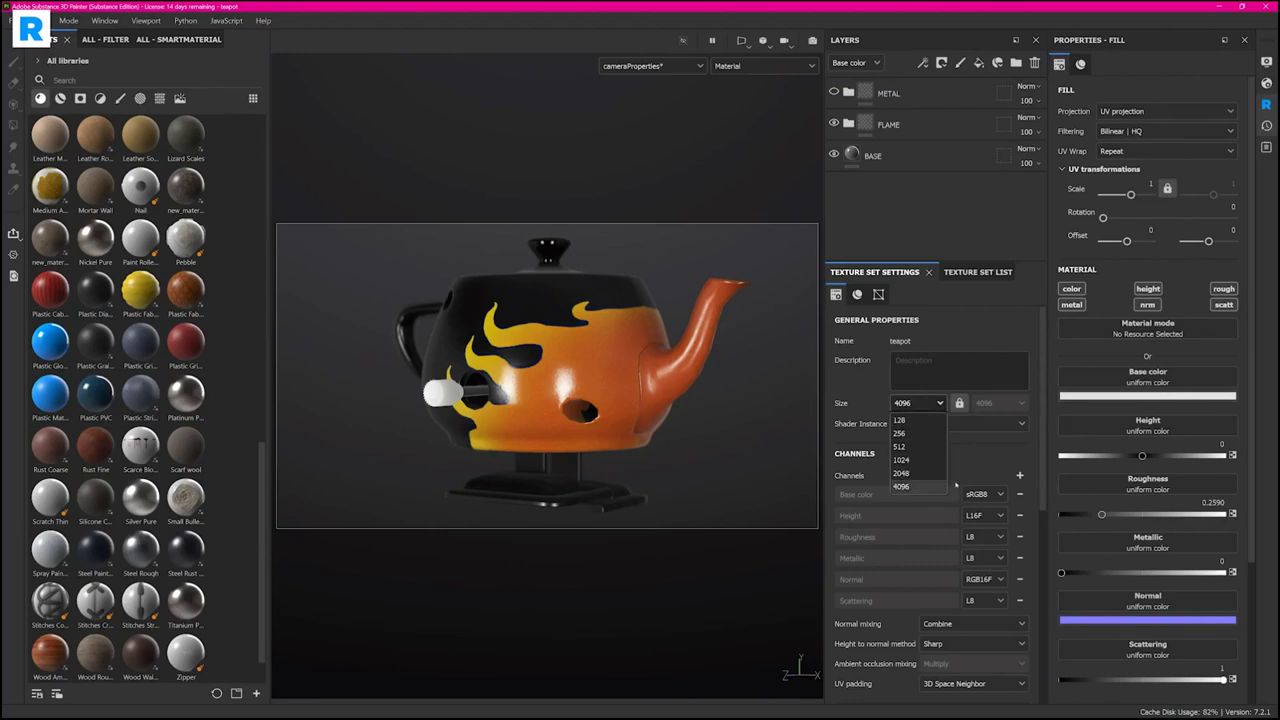
left_click(998, 447)
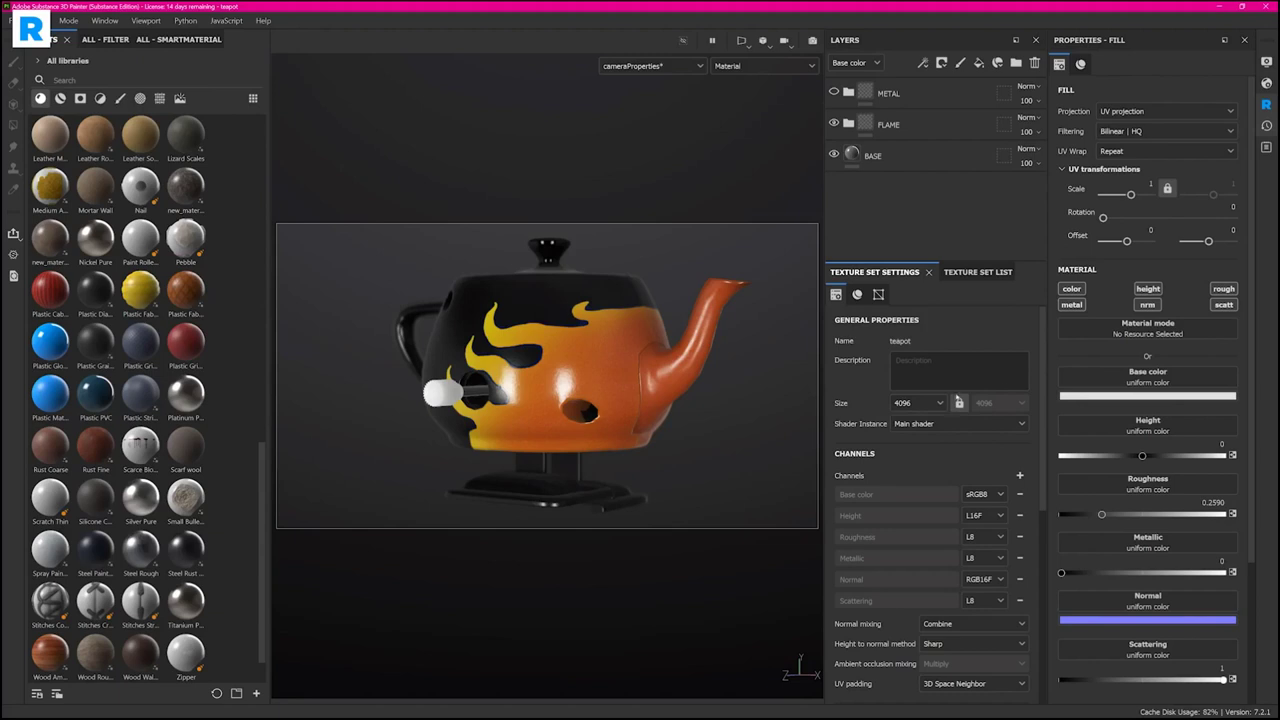
left_click(1266, 104)
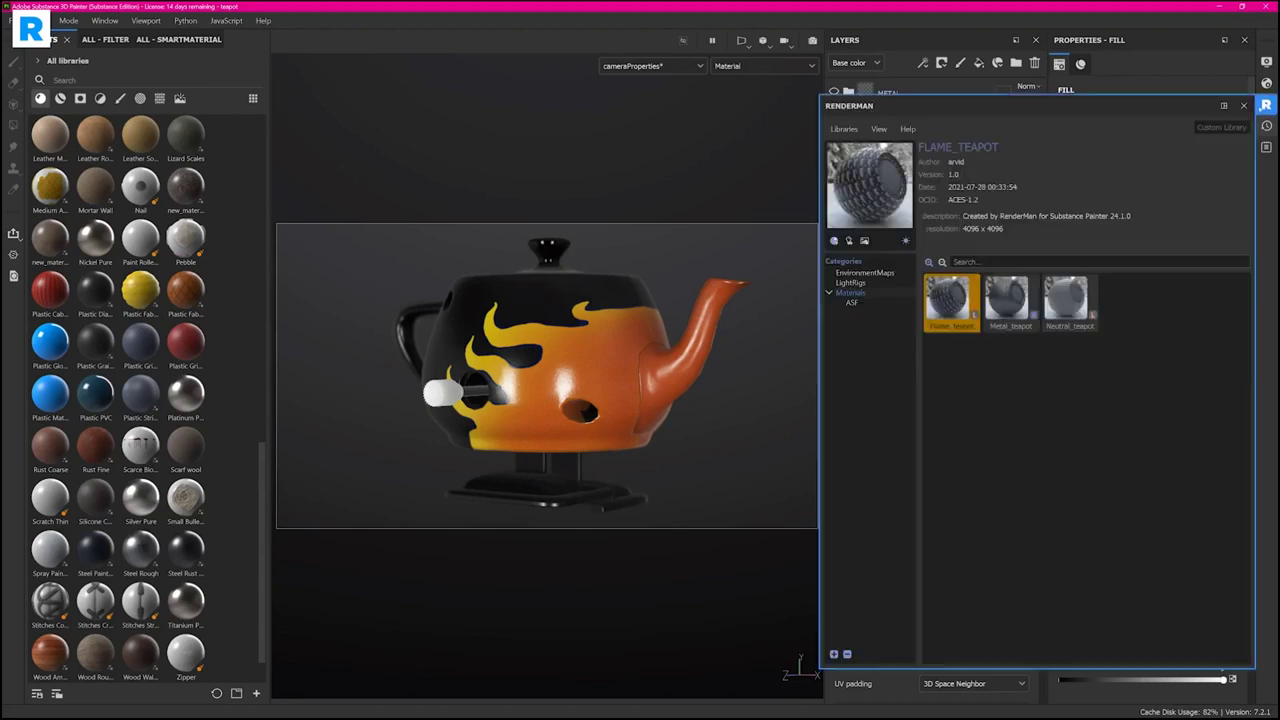
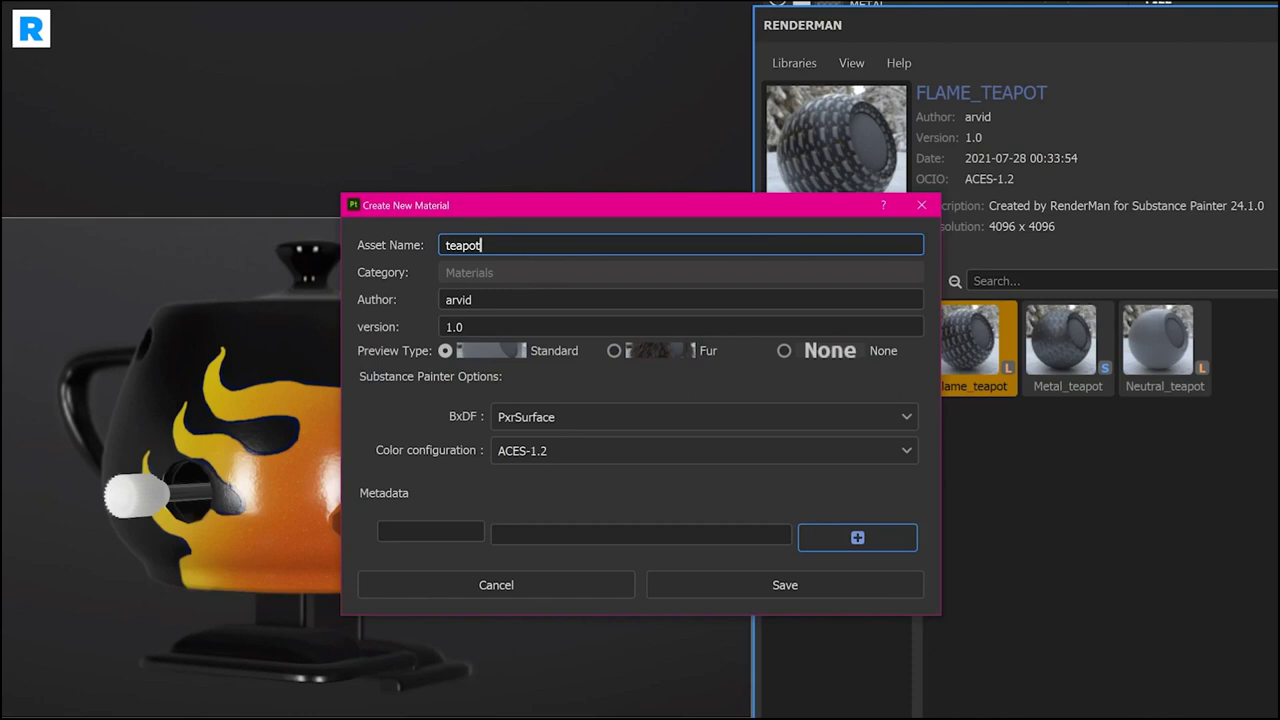
Save the new material preset as FlameTeapot with the Lama BxDF and the ACES-1.2 color configuration
key("ctrl+a")
type("FlameTeapot")
left_click(550, 416)
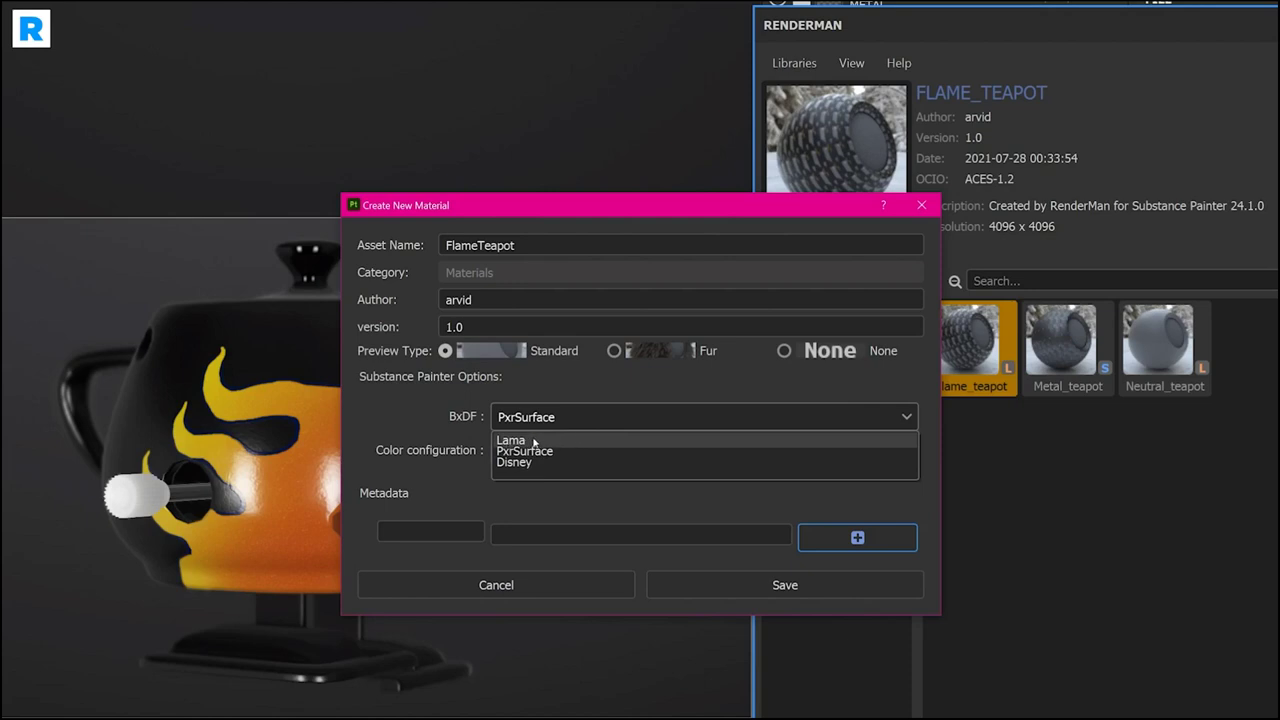
left_click(549, 440)
left_click(550, 452)
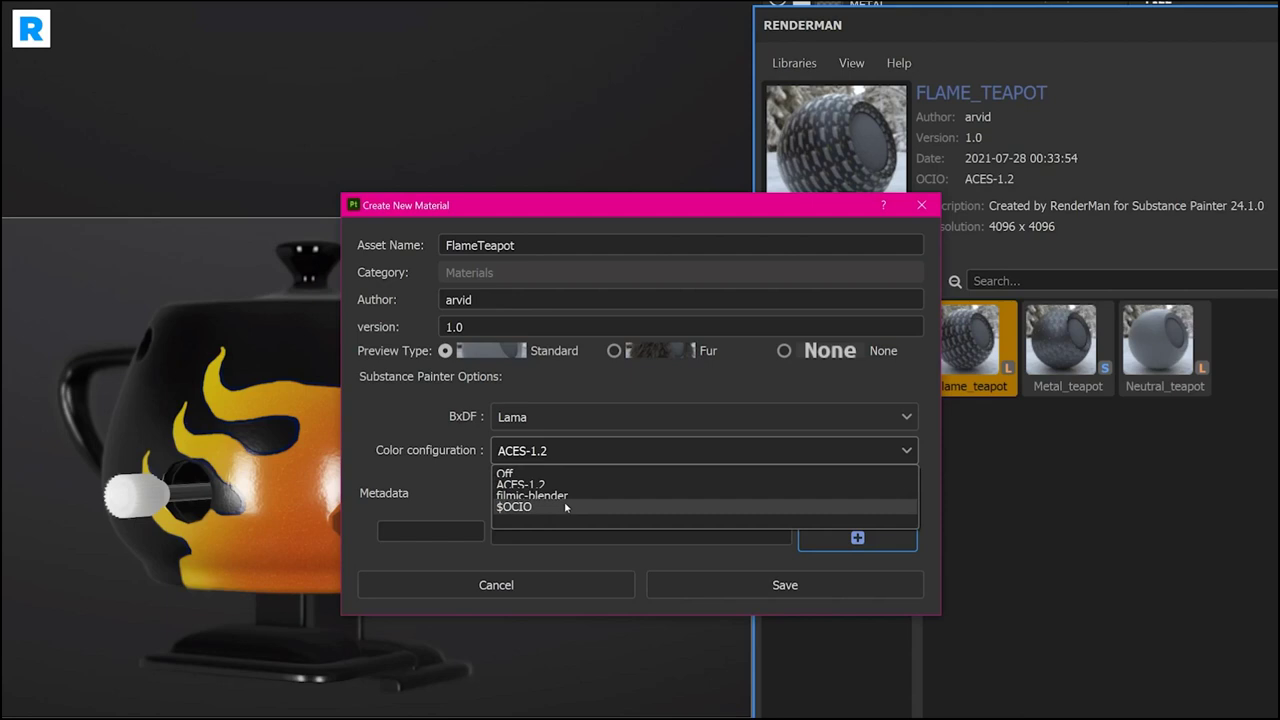
left_click(540, 485)
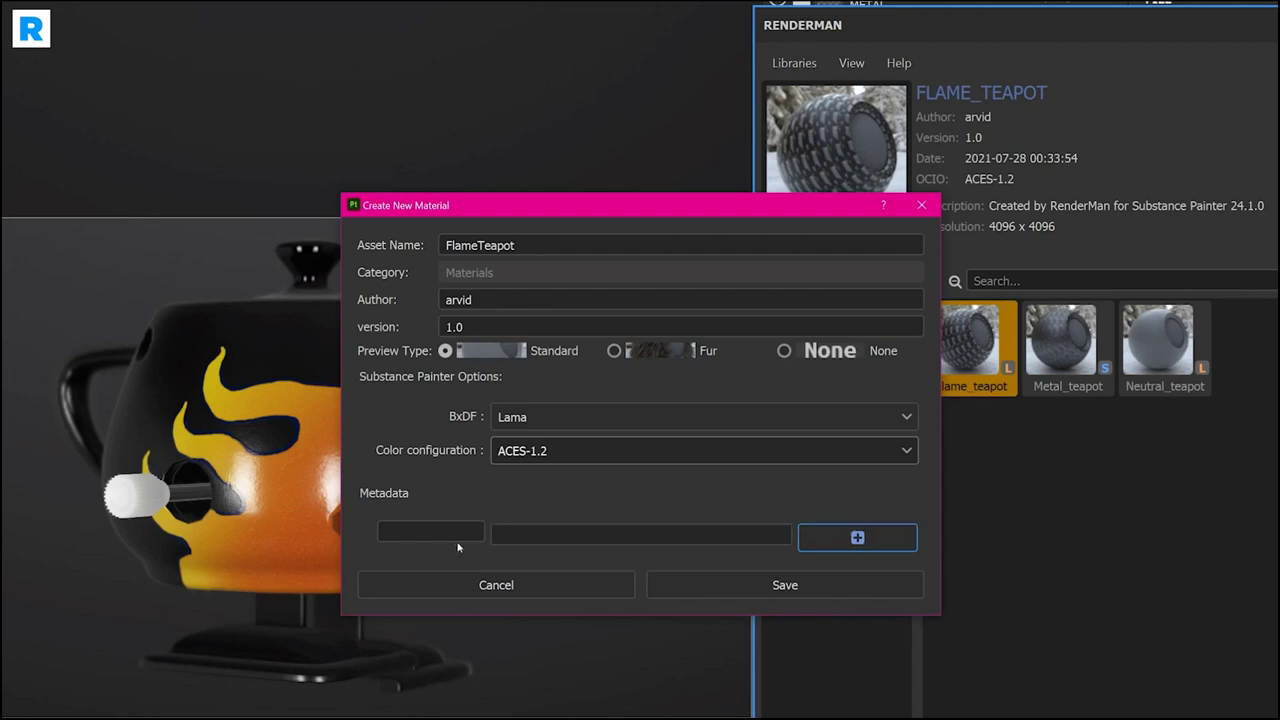
left_click(385, 531)
left_click(781, 590)
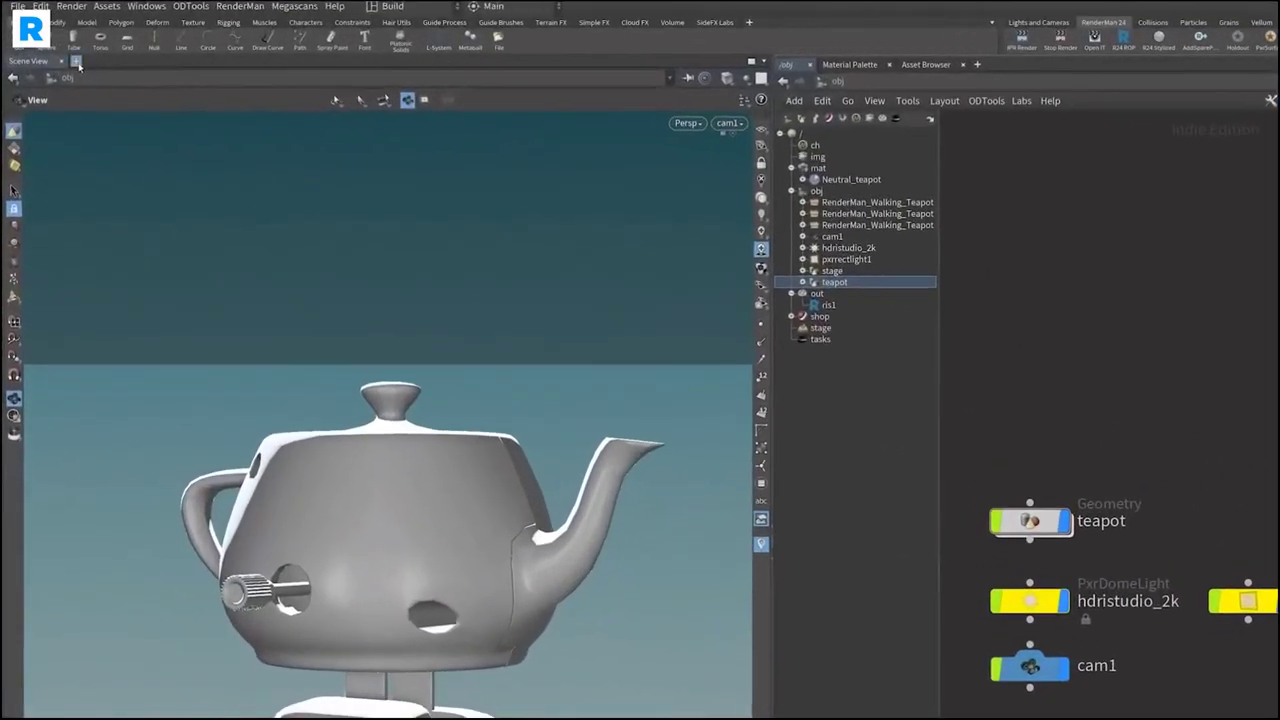
Switch to Houdini and open the RenderMan Preset Browser in a new pane tab beside the scene view
left_click(51, 49)
mouse_move(88, 71)
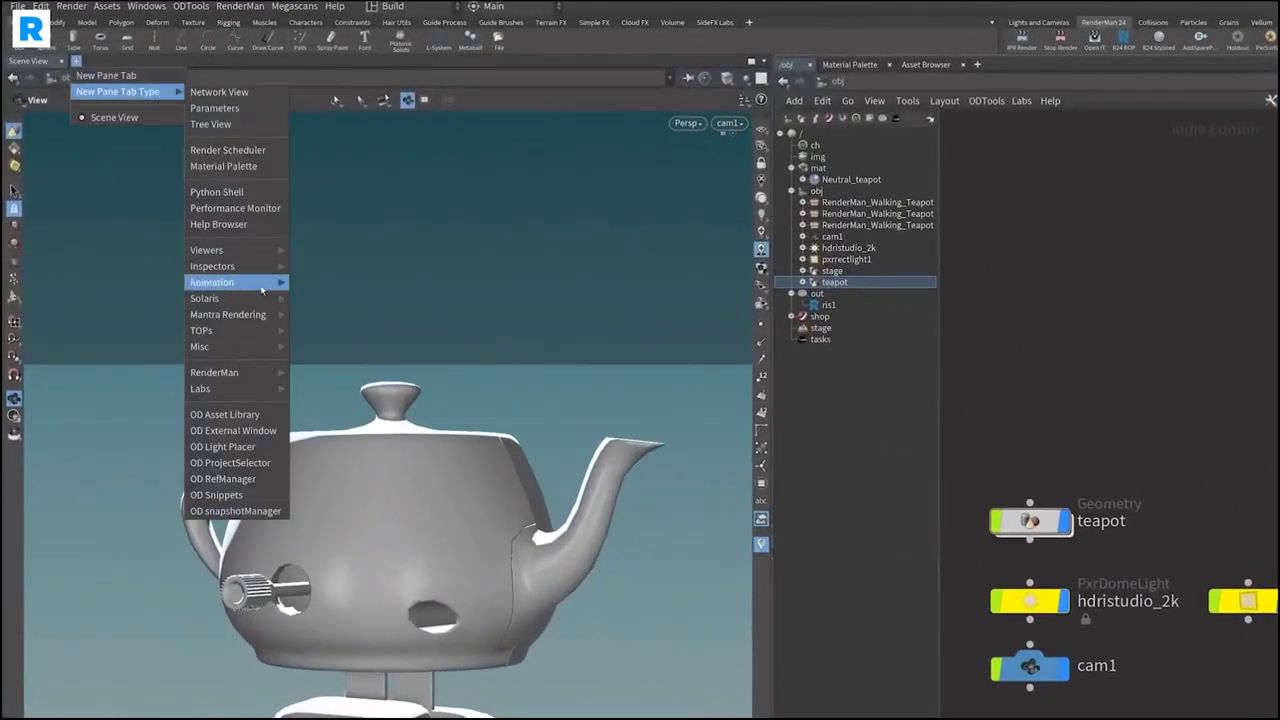
mouse_move(257, 373)
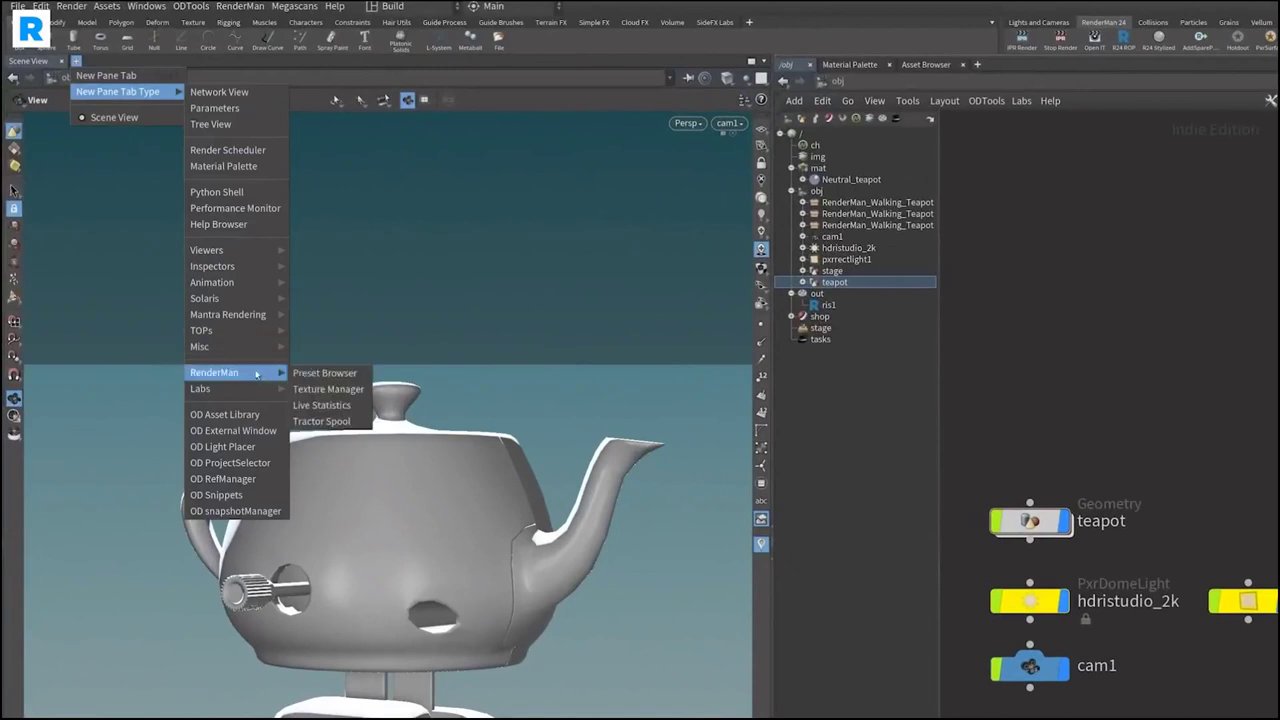
left_click(340, 376)
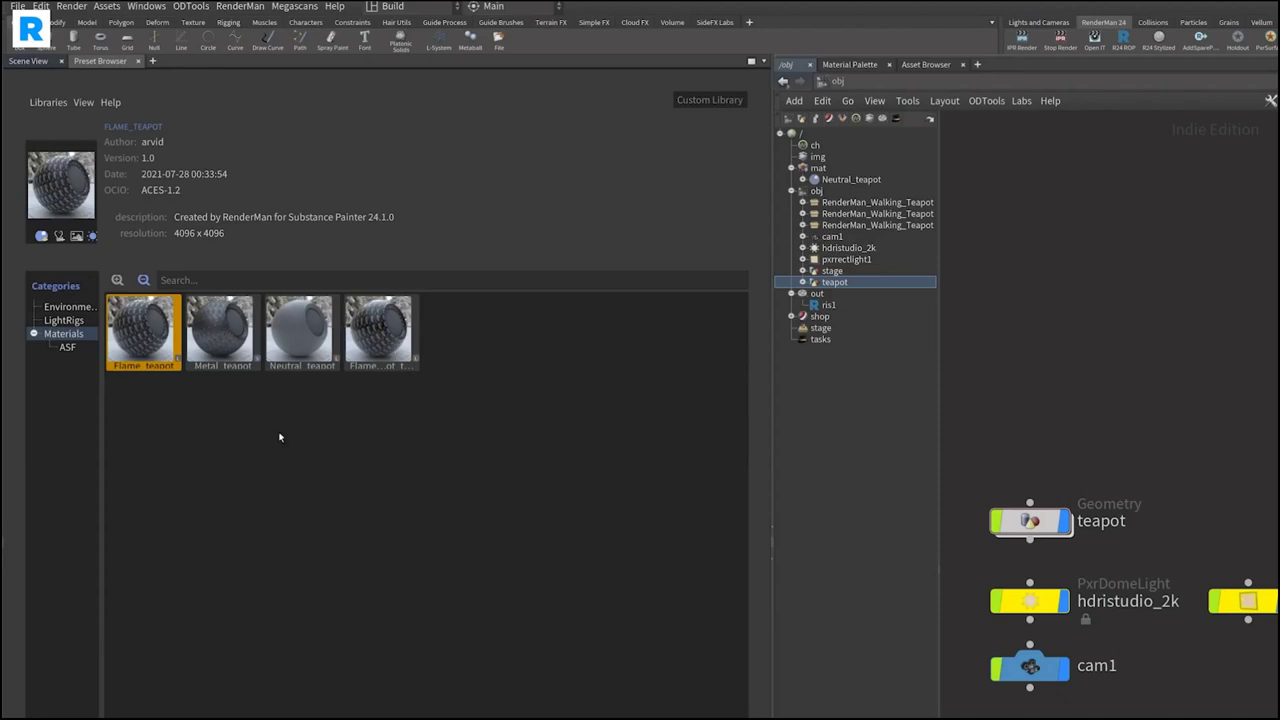
Import the FlameTeapot preset into the scene and reposition its material node below Neutral_teapot in the mat network
left_click(380, 338)
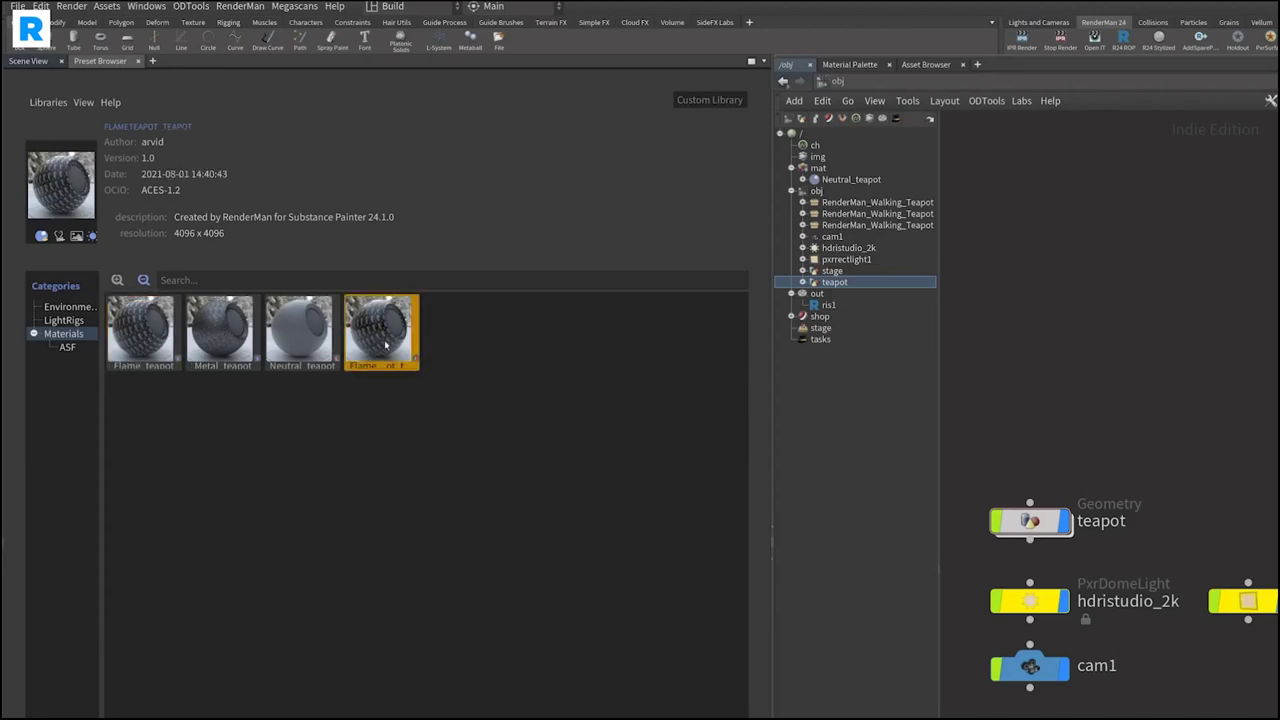
double_click(380, 335)
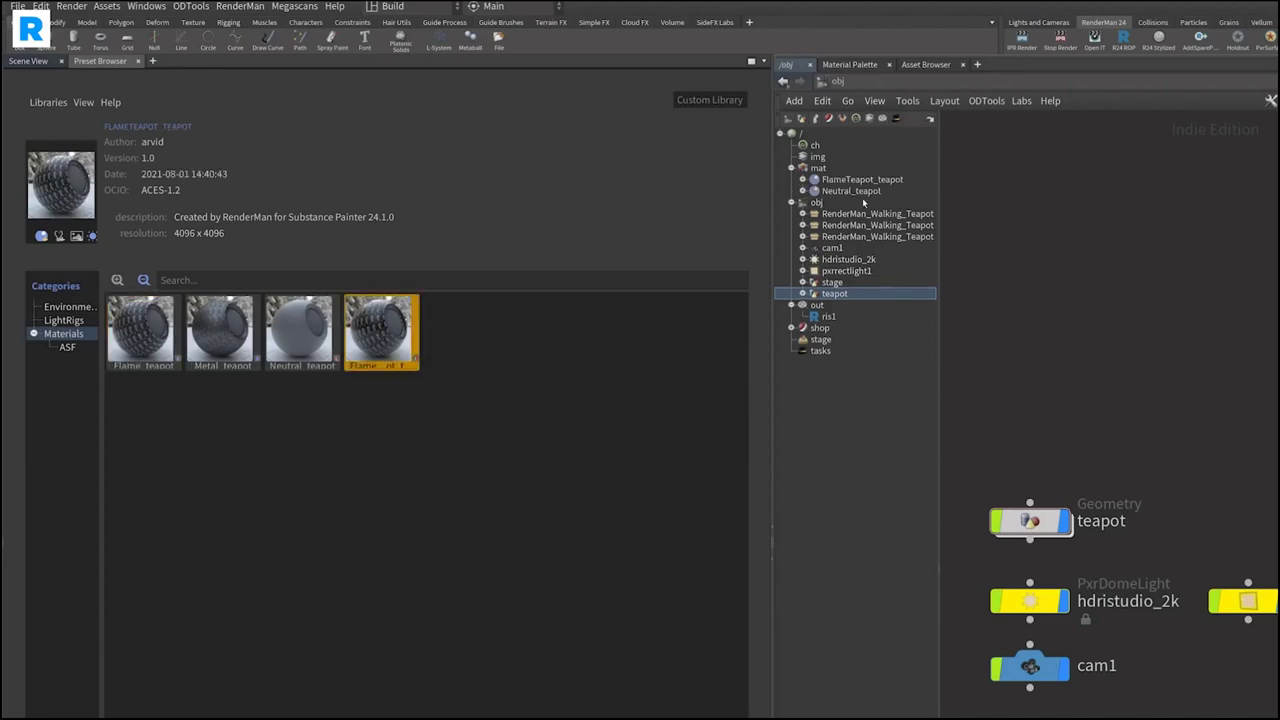
left_click(862, 179)
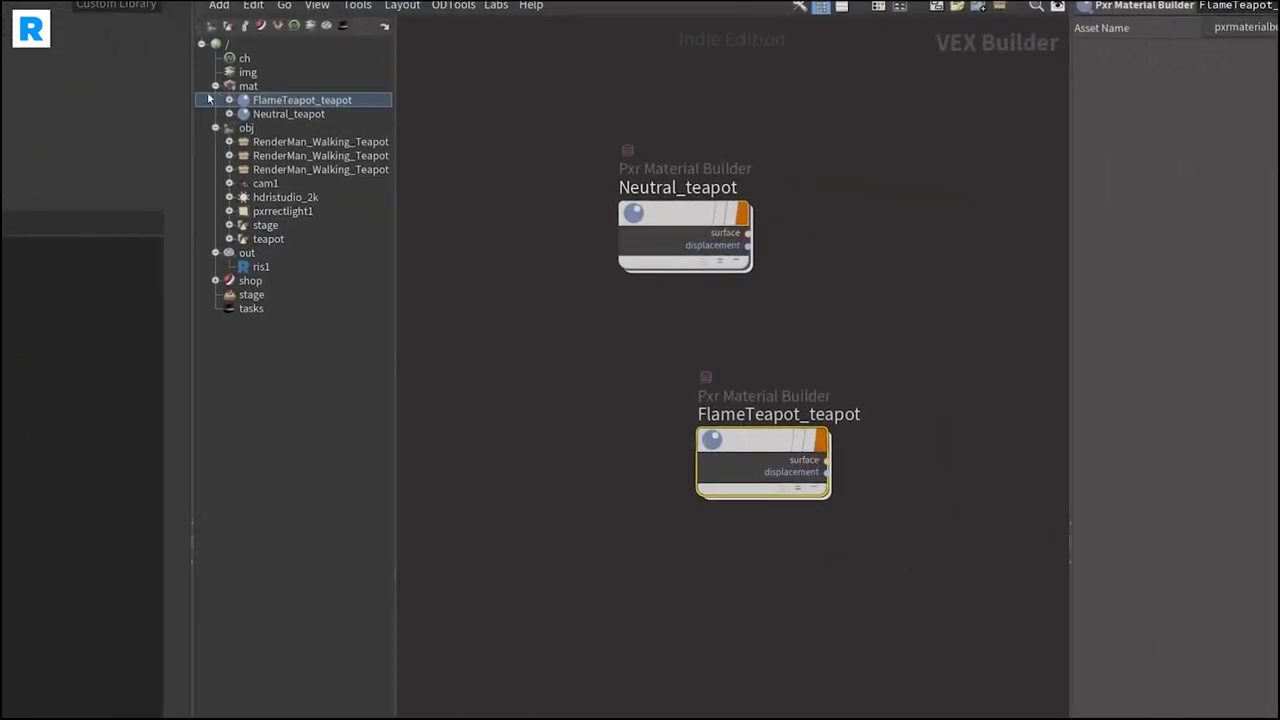
middle_click_drag(787, 293, 693, 432)
mouse_move(580, 362)
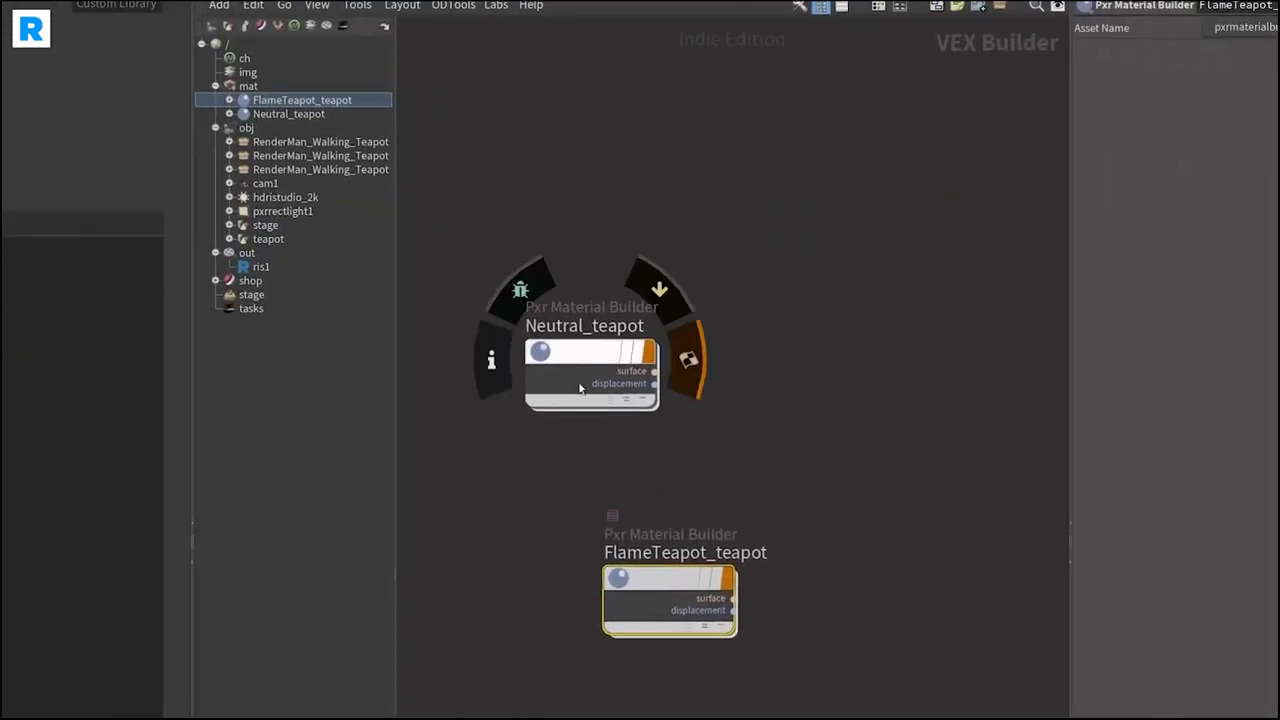
left_click_drag(660, 598, 607, 598)
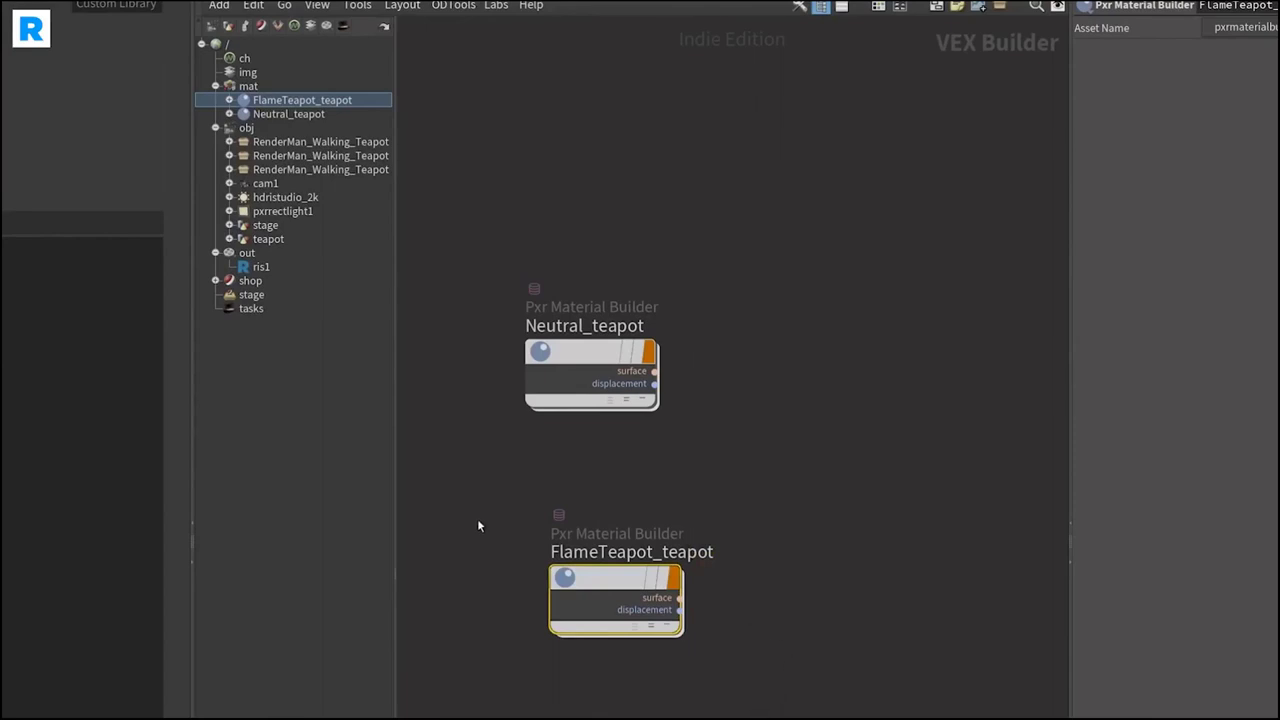
Open the FlameTeapot_teapot material network and examine its texture, metallic converter, normal, diffuse and subsurface nodes
double_click(601, 588)
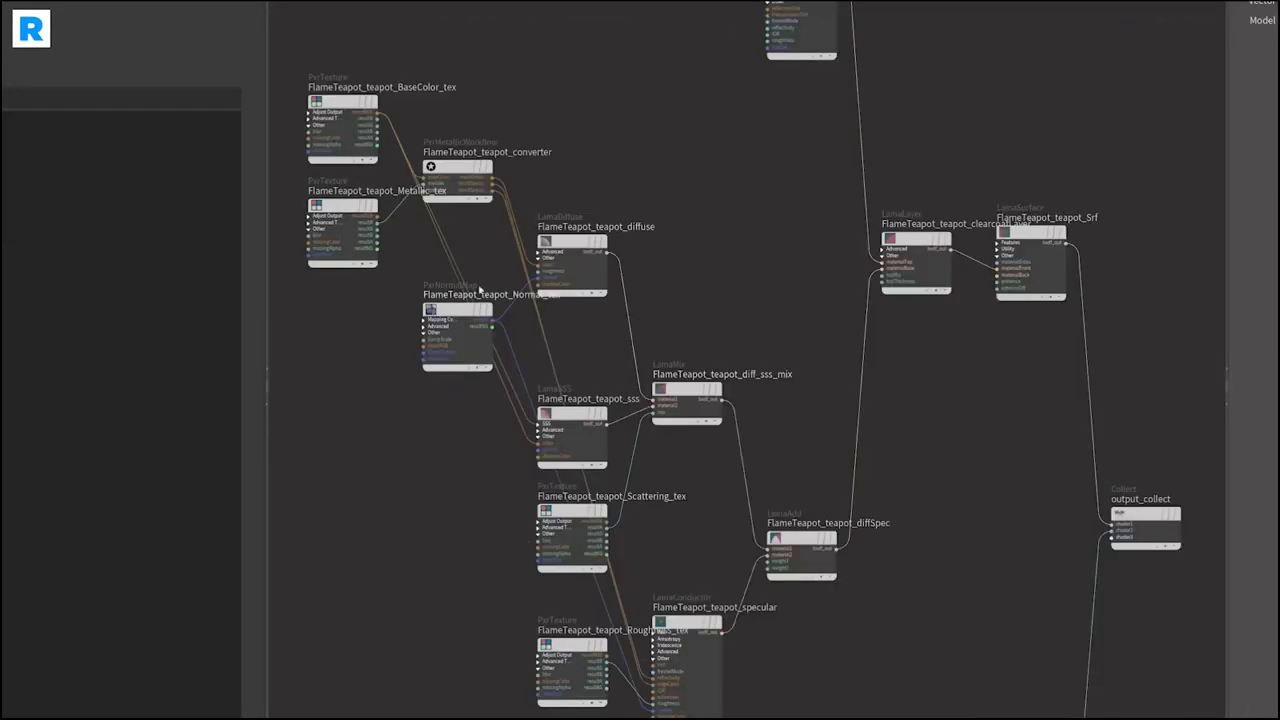
scroll(428, 218, "up", 5)
middle_click_drag(511, 217, 790, 404)
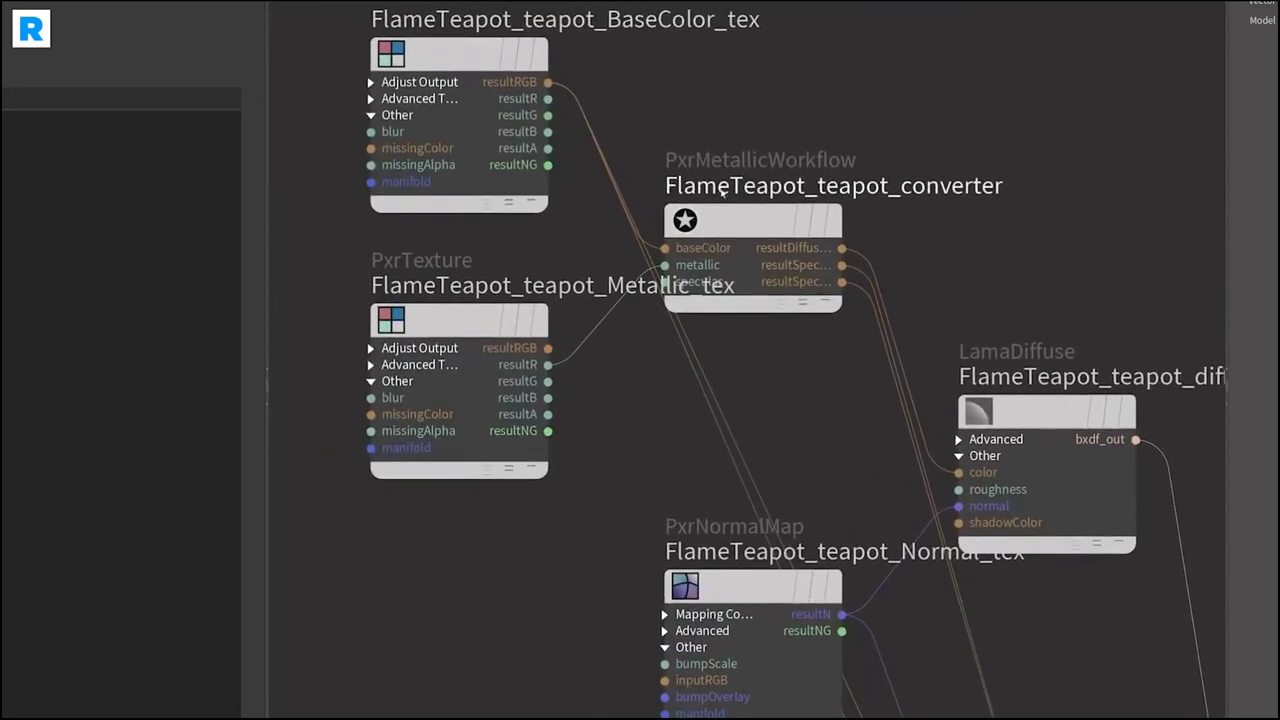
middle_click_drag(1000, 286, 681, 63)
middle_click_drag(804, 416, 735, 227)
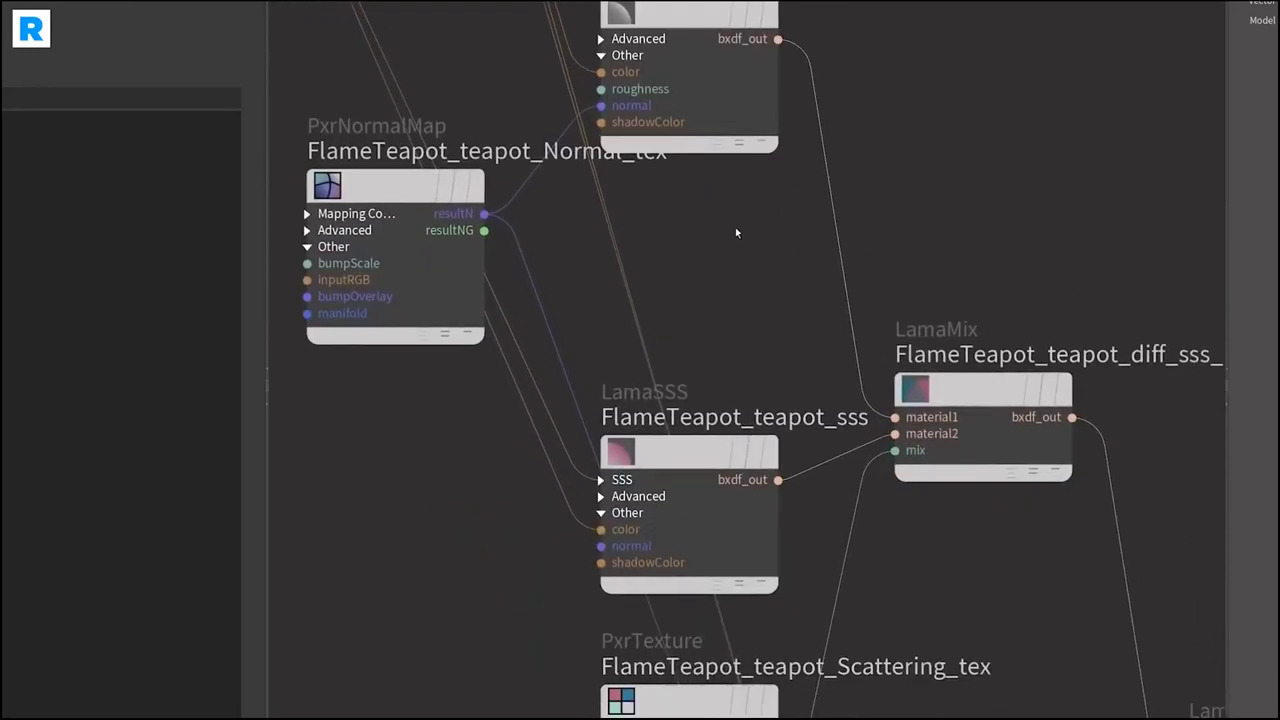
scroll(776, 256, "down", 2)
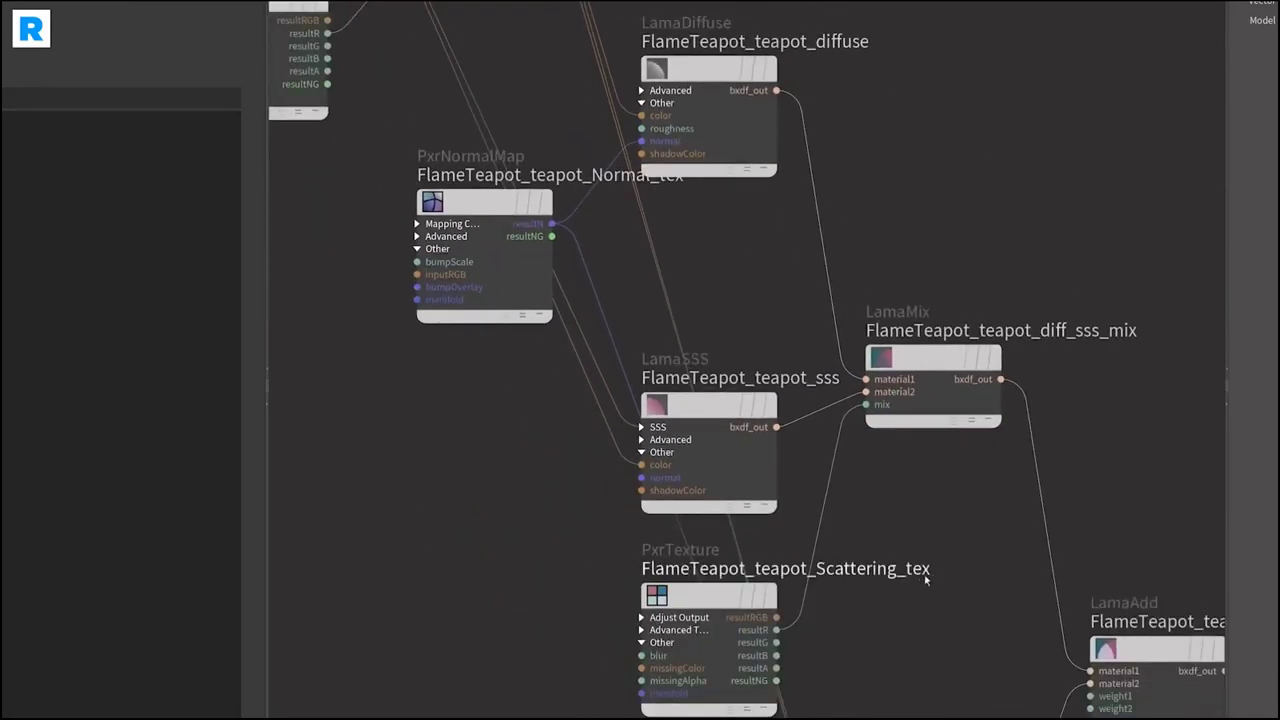
middle_click_drag(920, 574, 654, 506)
scroll(845, 537, "down", 1)
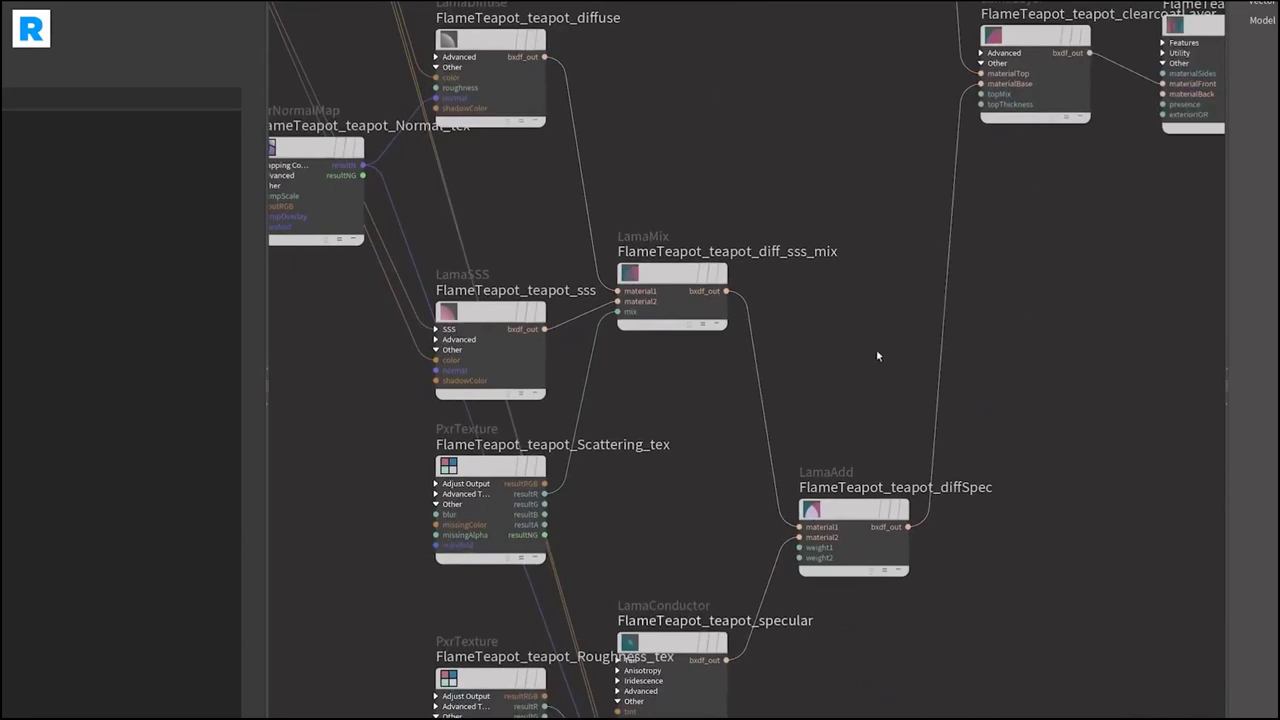
Examine the clearcoat layer, the Lama surface, the height displacement branch and the output_collect node of the FlameTeapot_teapot network
middle_click_drag(1067, 344, 681, 556)
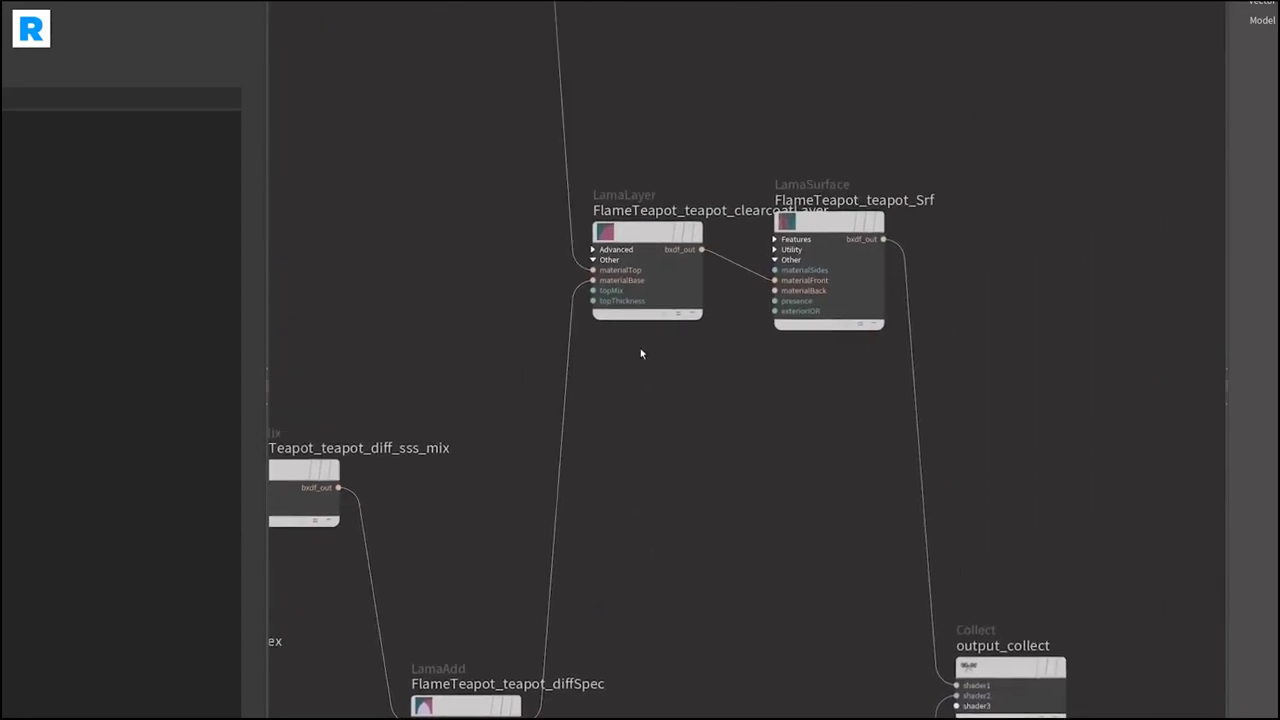
middle_click_drag(643, 356, 707, 550)
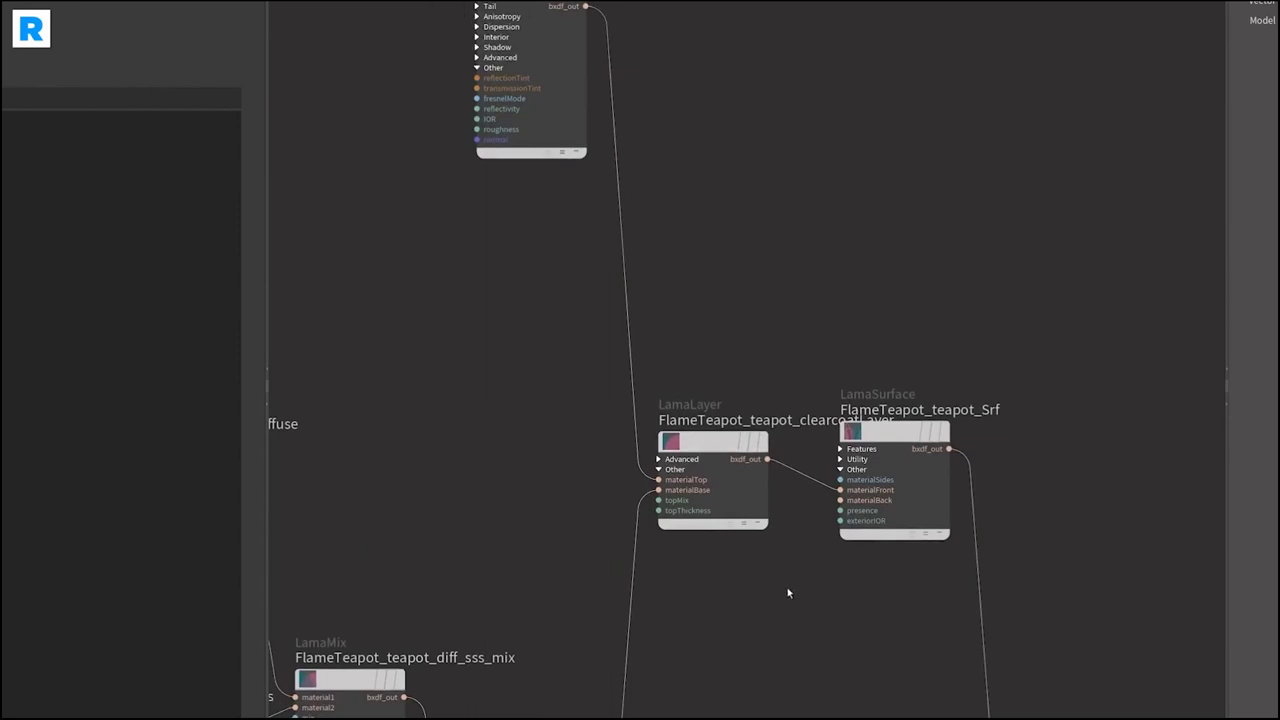
middle_click_drag(778, 627, 636, 247)
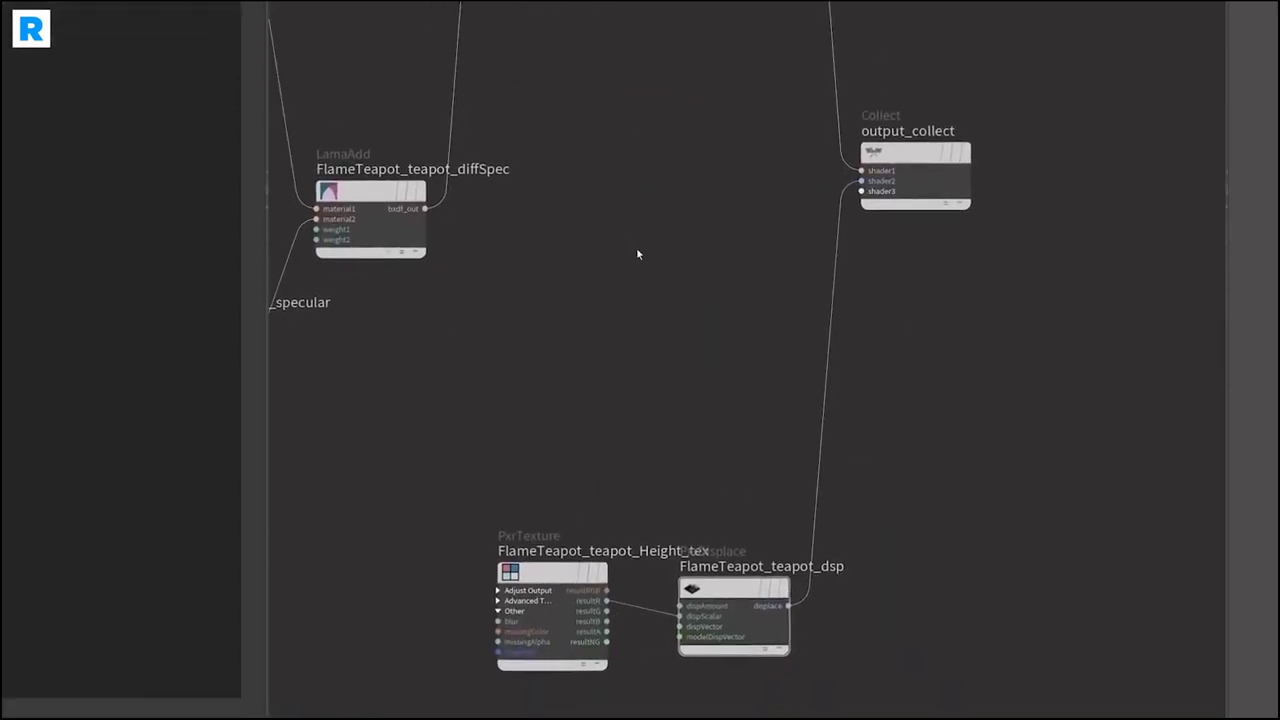
left_click_drag(409, 457, 837, 683)
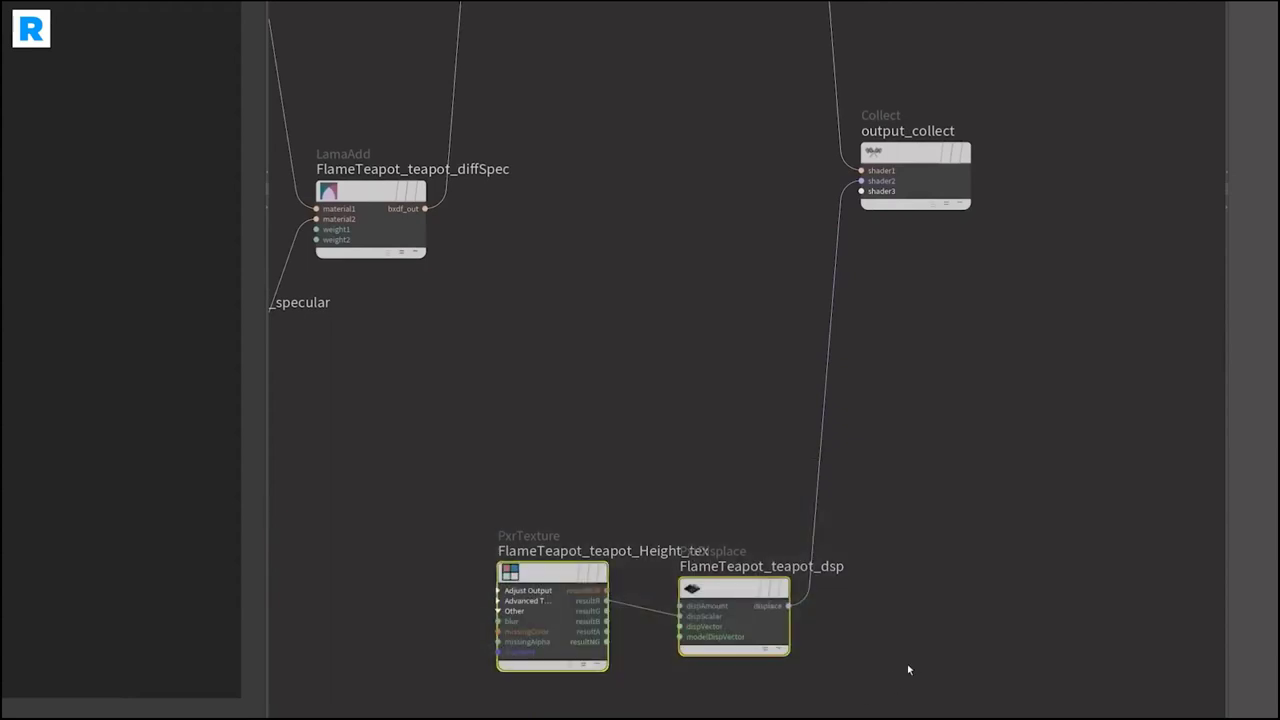
scroll(931, 214, "up", 3)
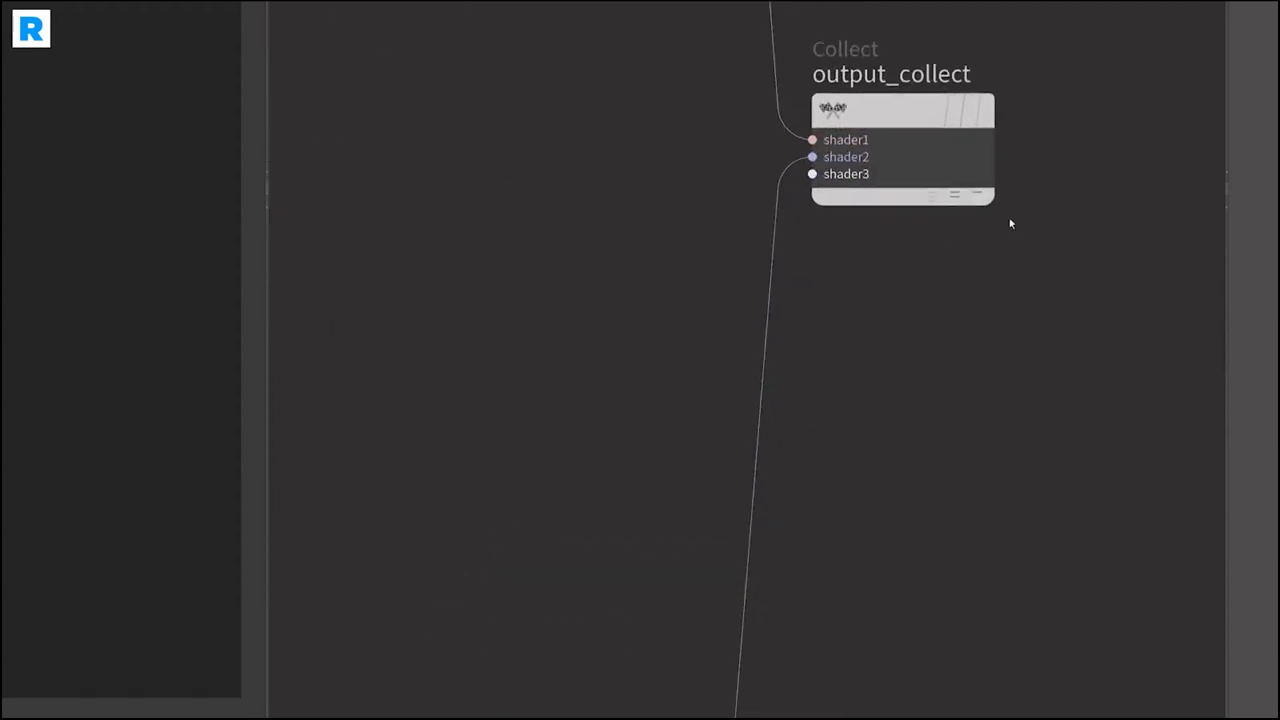
right_click(952, 190)
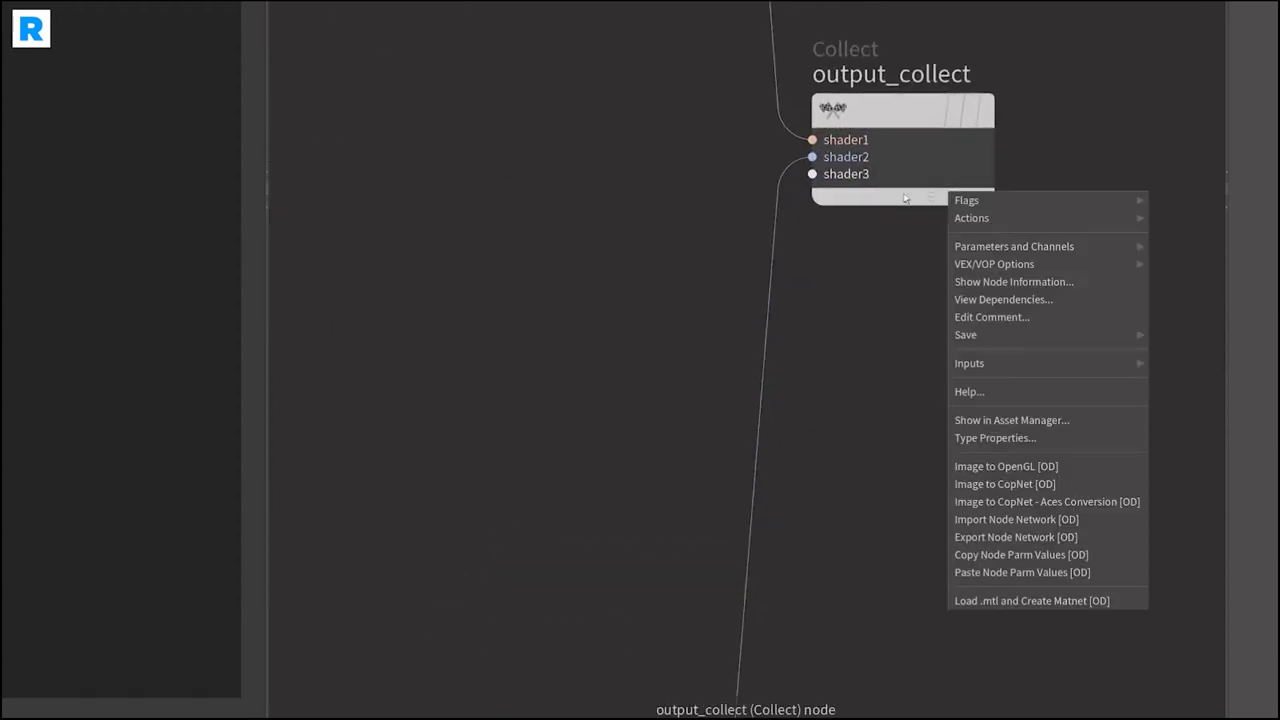
left_click(885, 296)
scroll(966, 309, "down", 5)
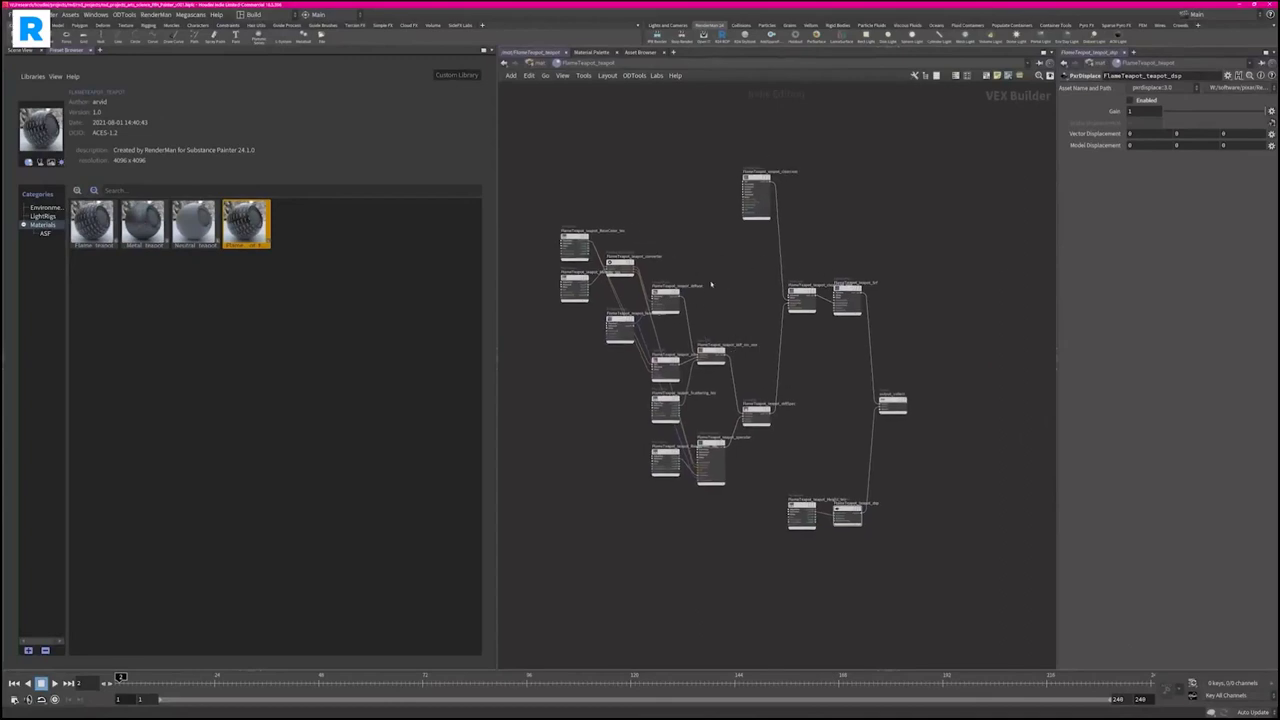
scroll(711, 285, "up", 2)
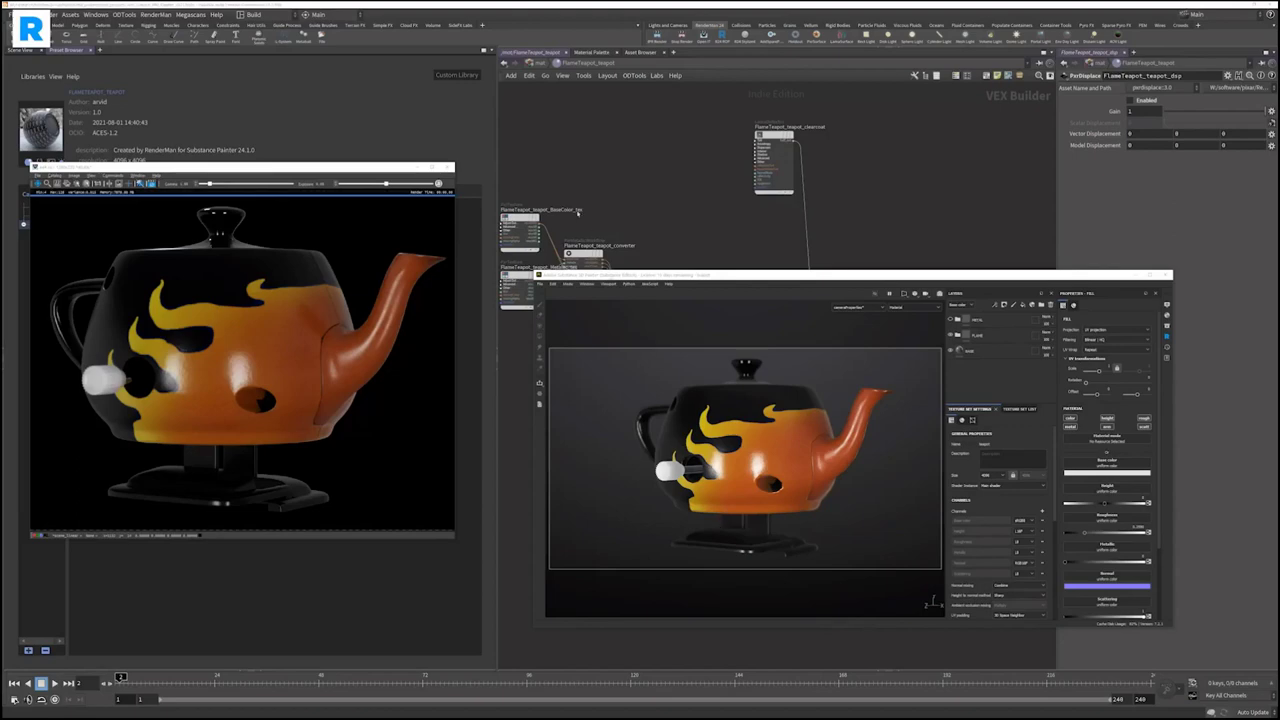
Show the network's tree view and set the hdristudio_2k dome light's exposure to 0.75
left_click(561, 148)
key("shift+w")
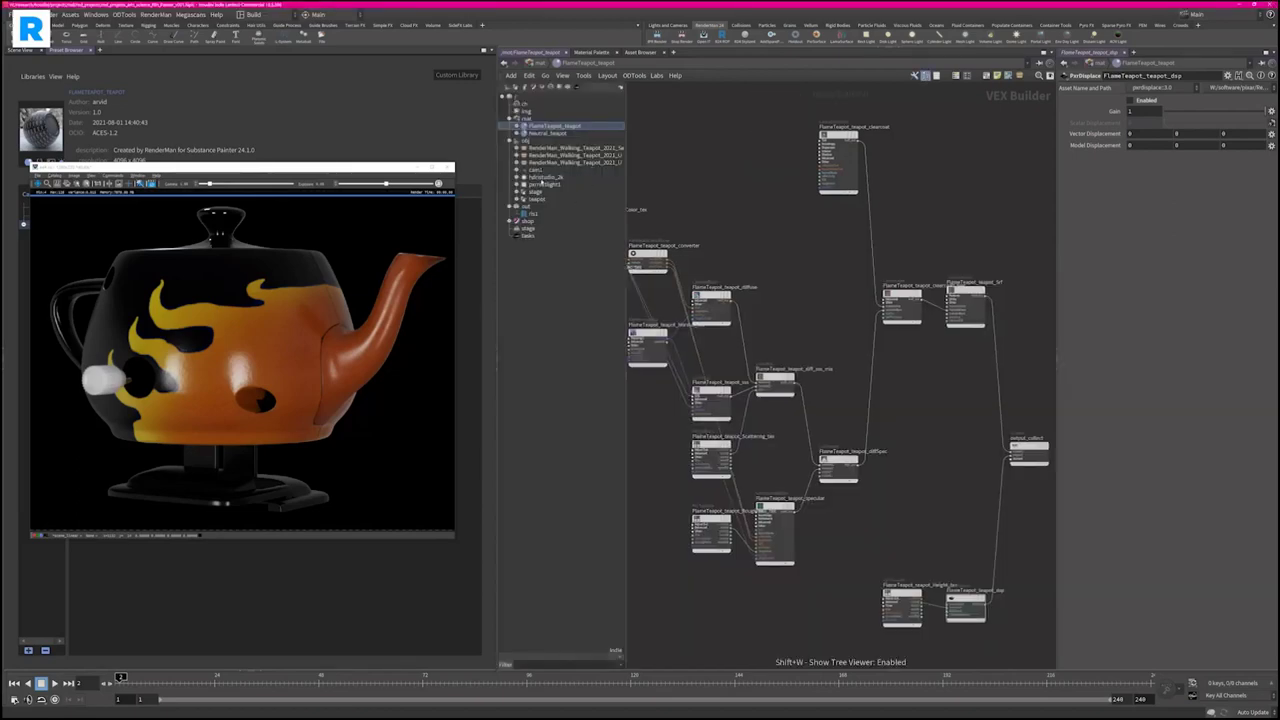
left_click(546, 177)
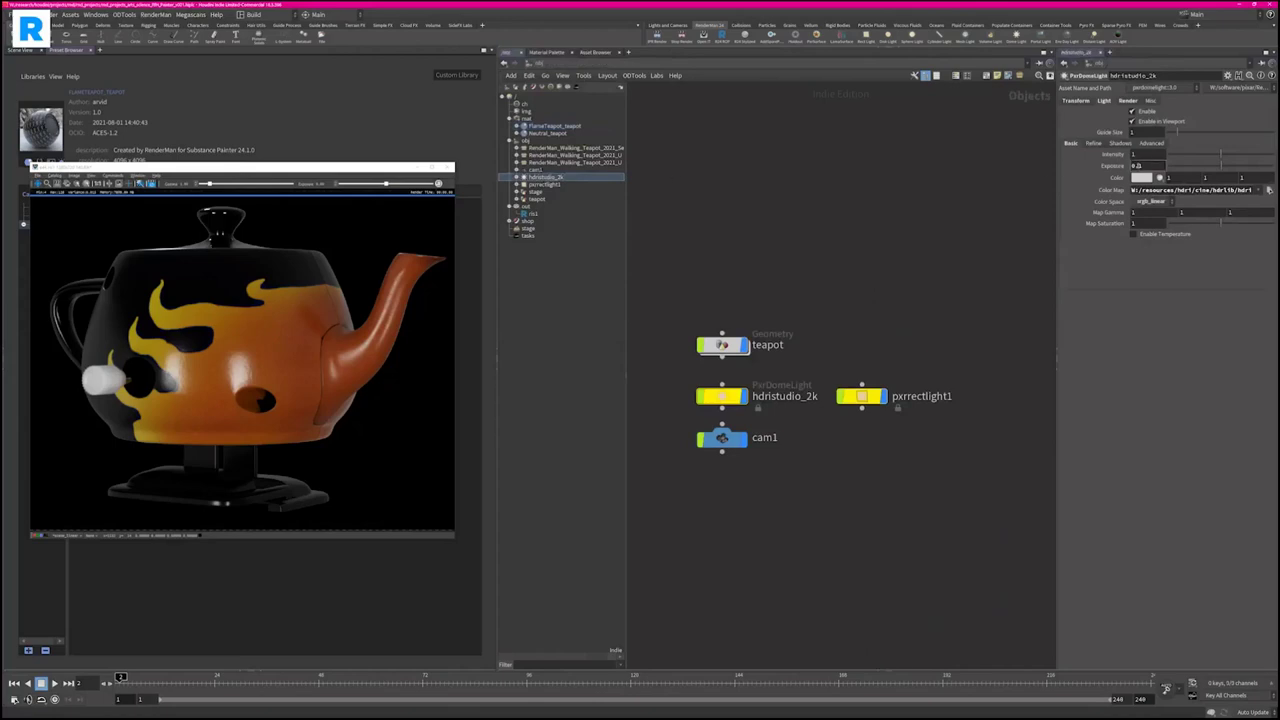
type("3")
key("Return")
double_click(1150, 166)
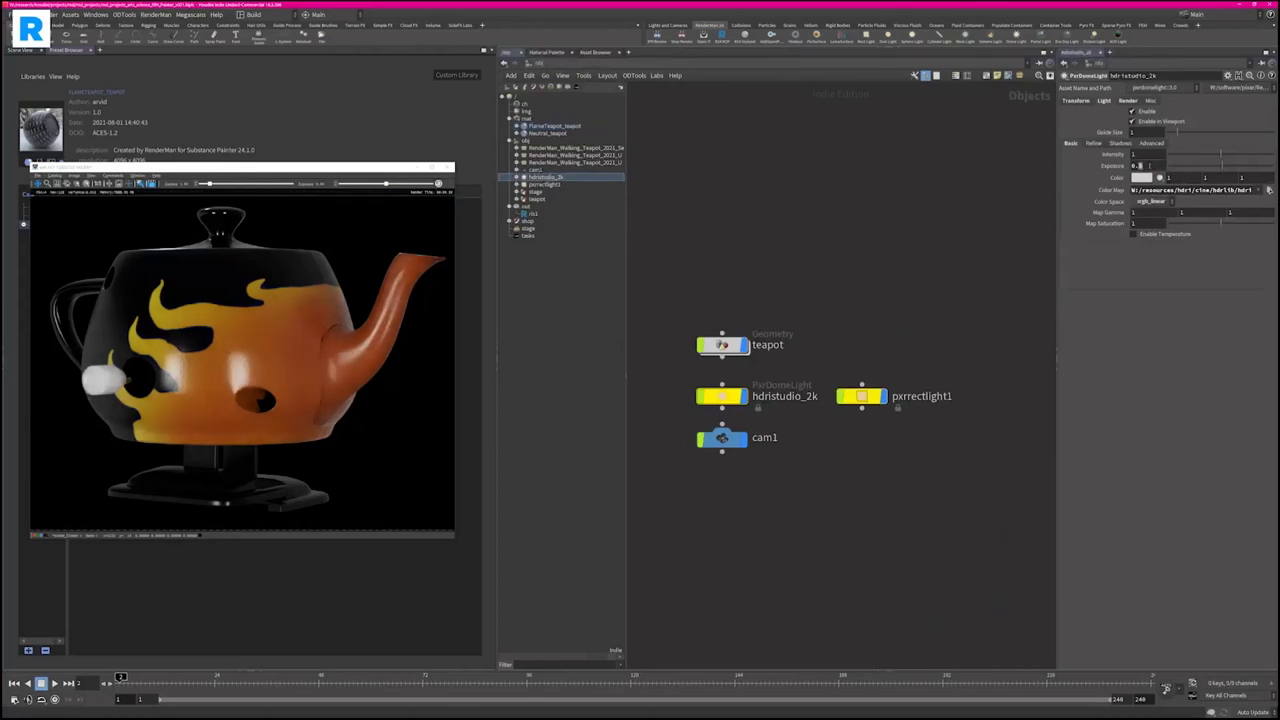
type("0.75")
key("Return")
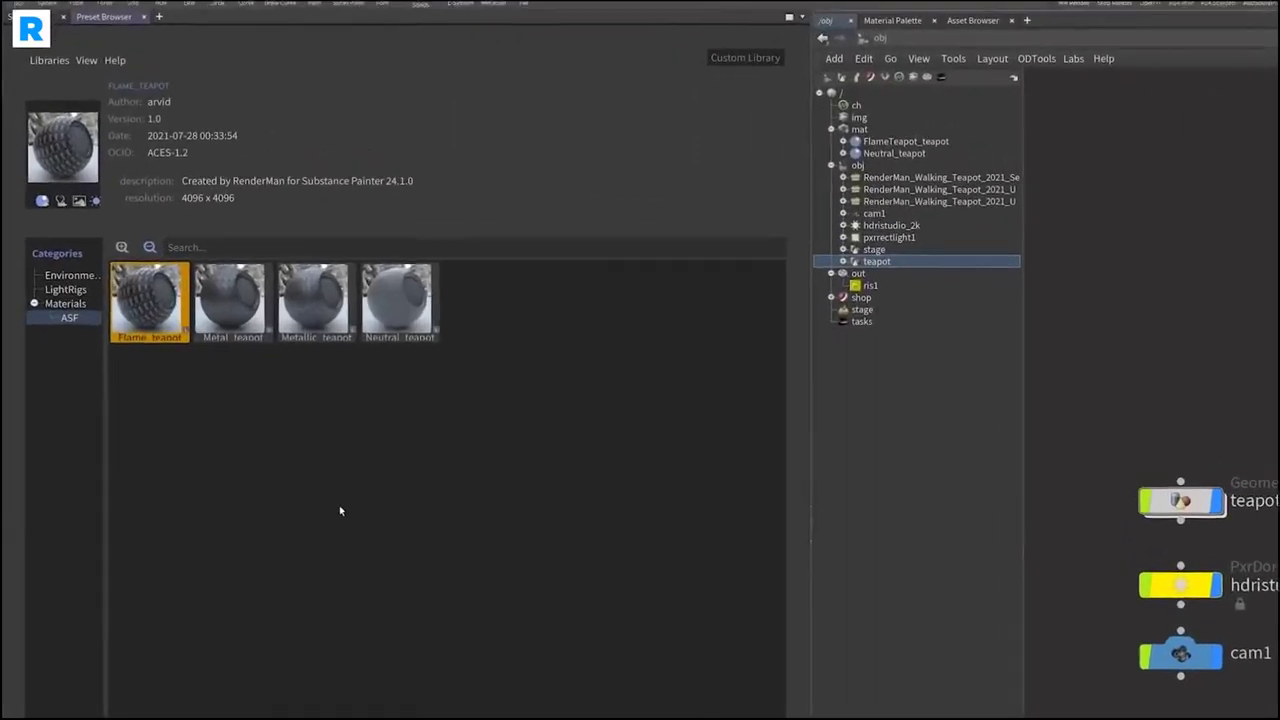
Import the Metallic_teapot preset from the ASF category and reposition its node in the mat network
left_click(328, 308)
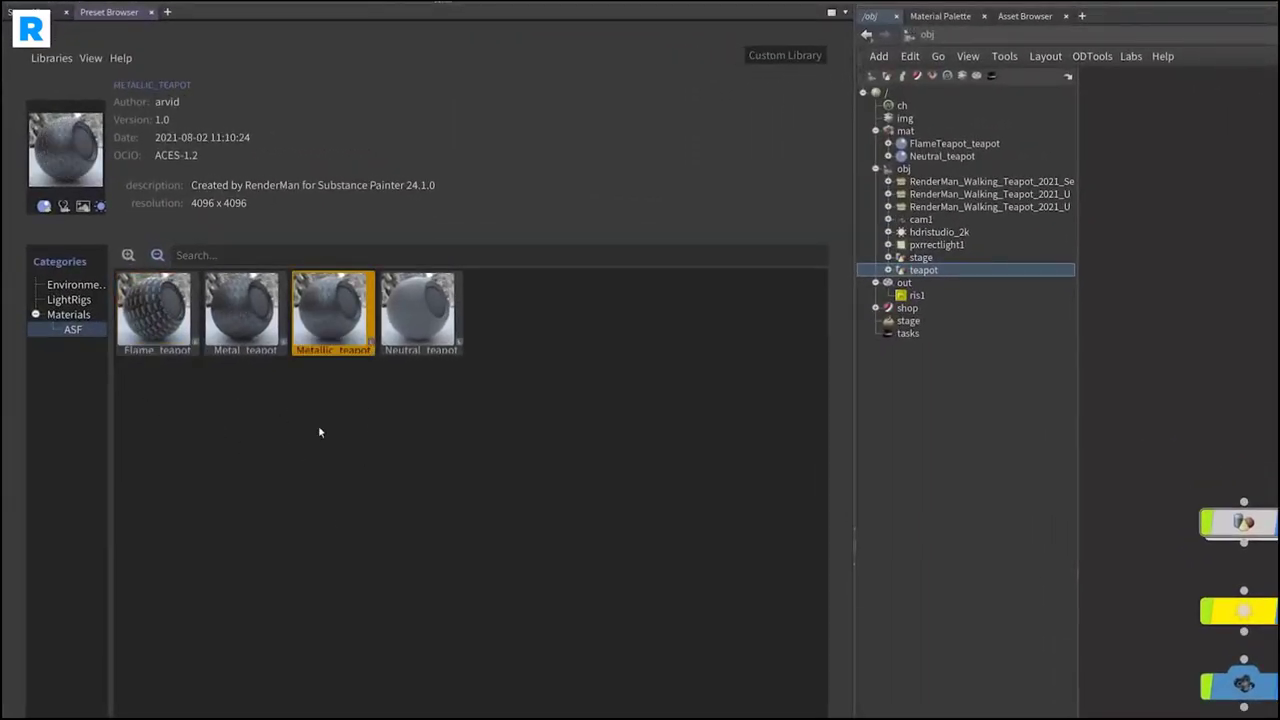
double_click(336, 306)
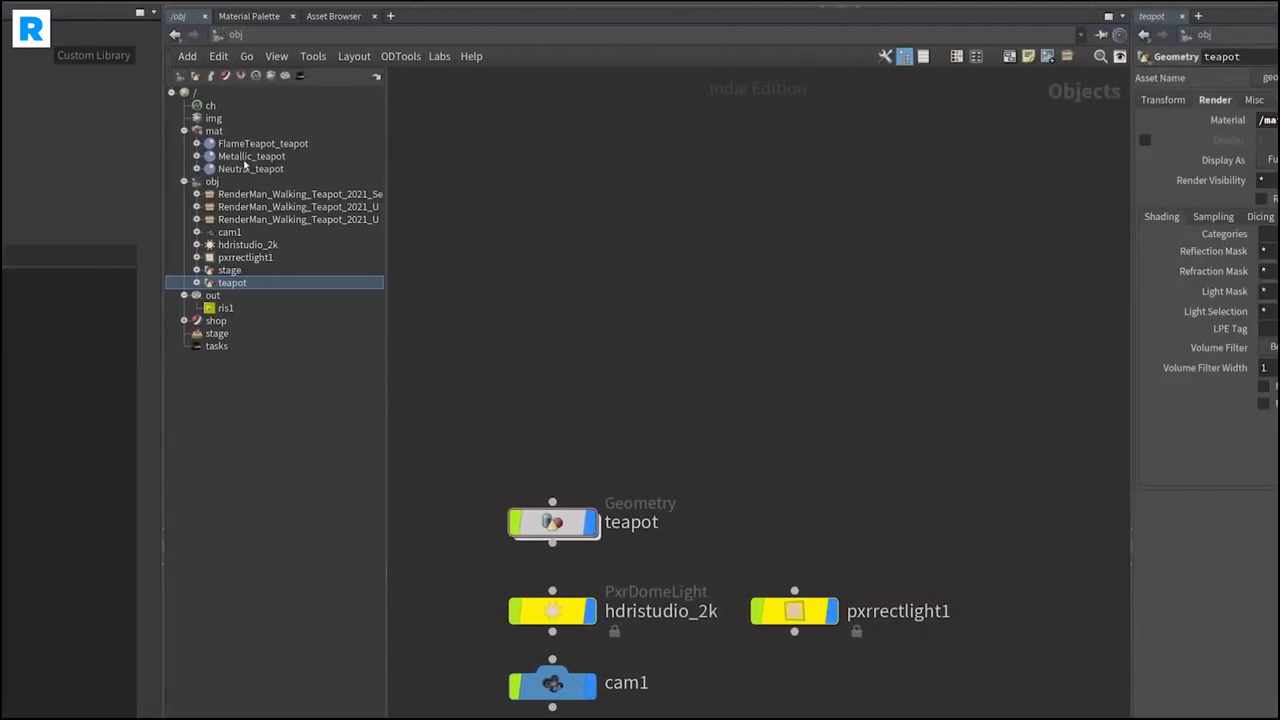
left_click(246, 158)
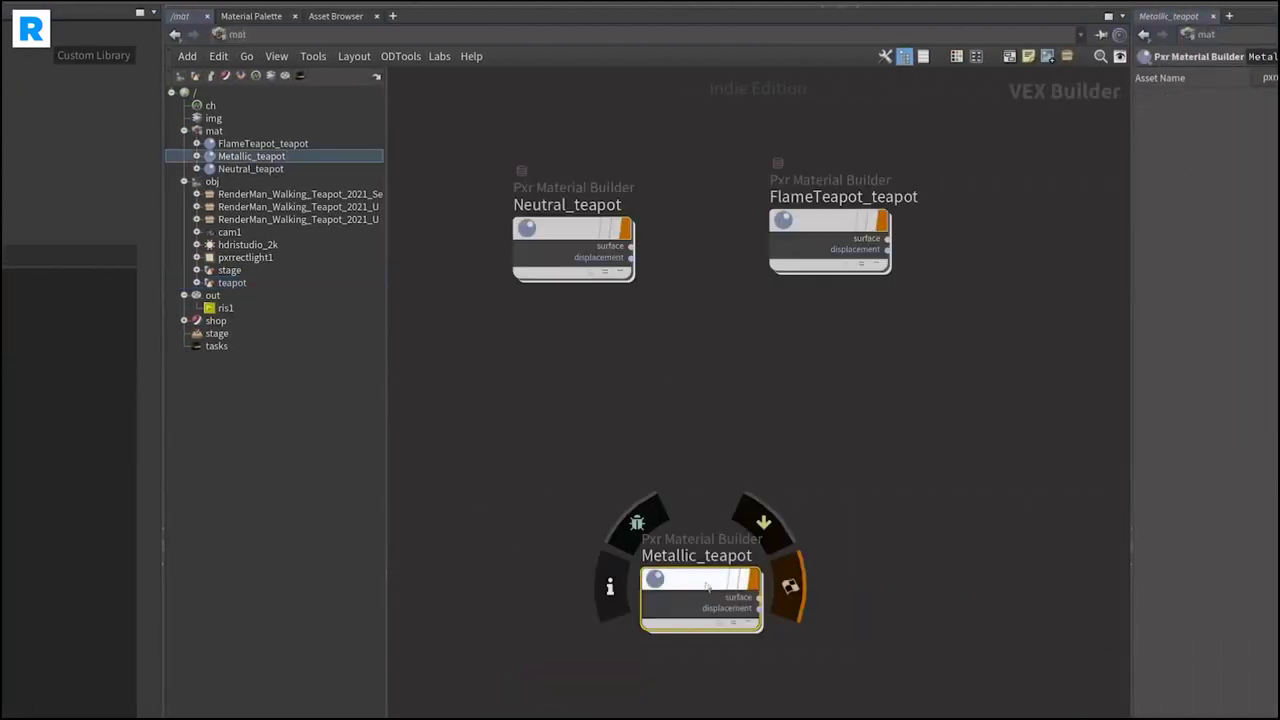
left_click_drag(683, 583, 586, 484)
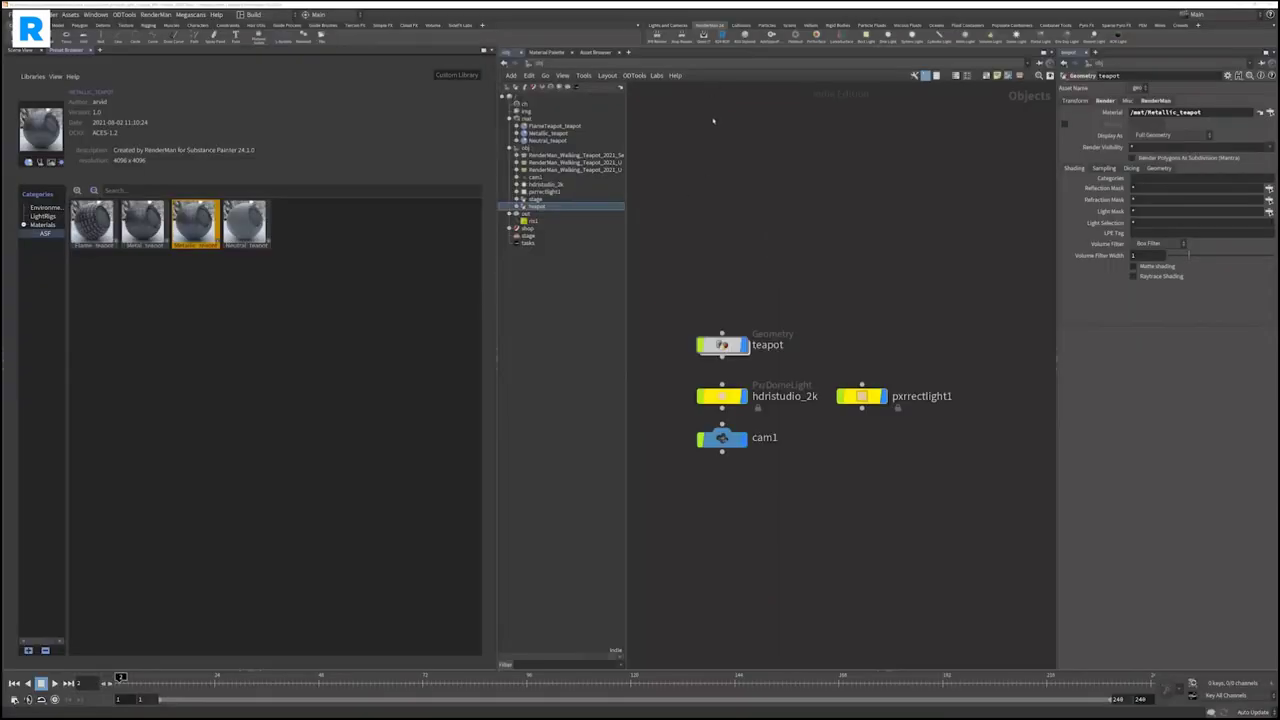
Start a RenderMan render of the teapot with Metallic_teapot and position the render window for comparison with the Substance 3D Painter viewport
left_click(656, 37)
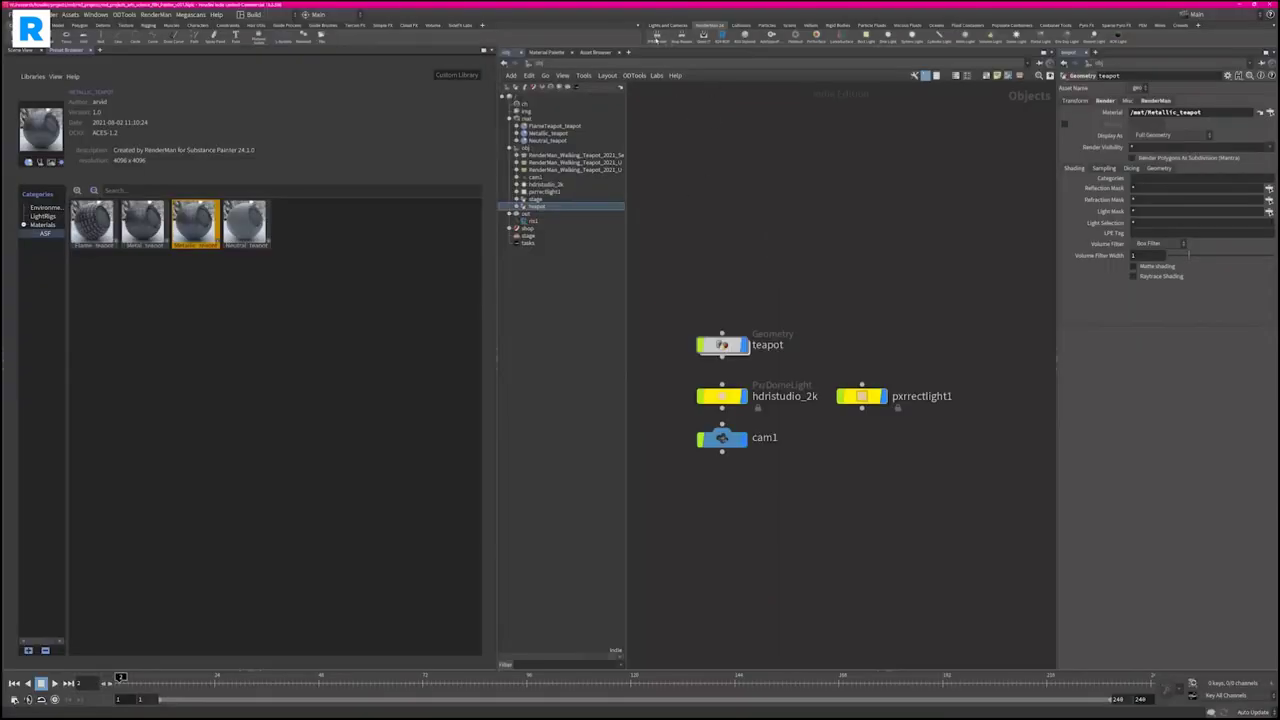
key("alt+Tab")
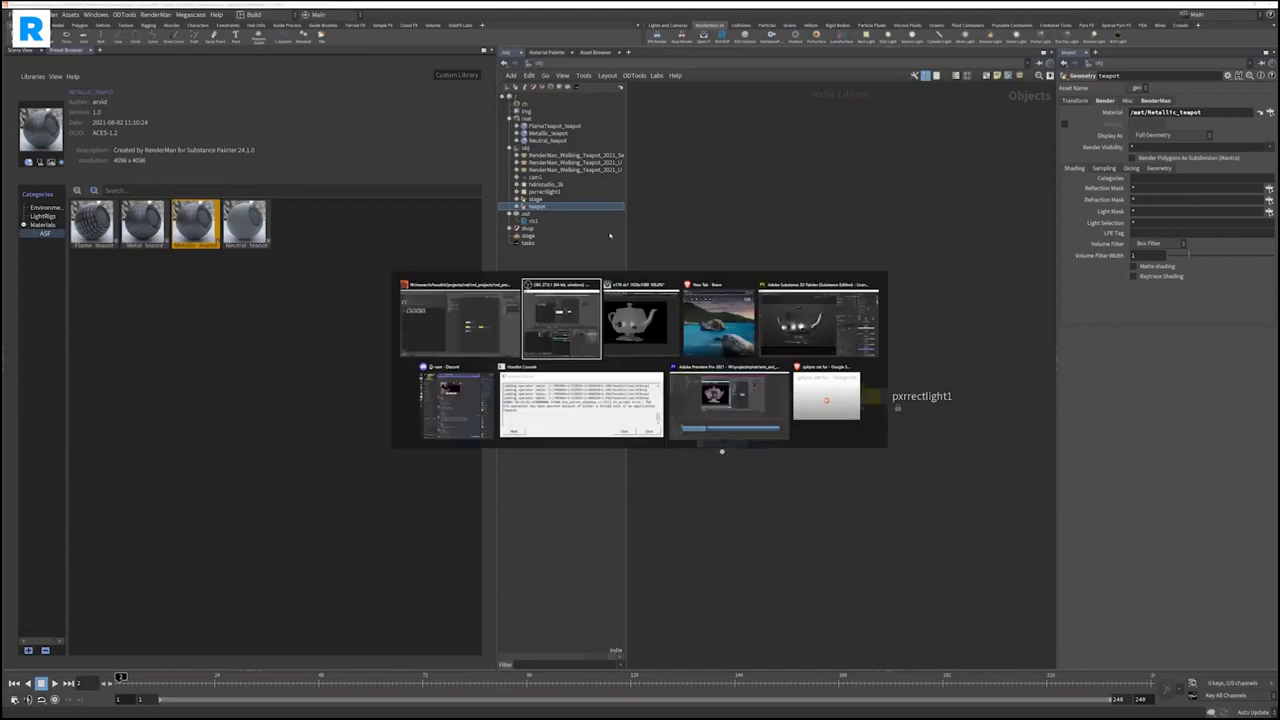
left_click(634, 326)
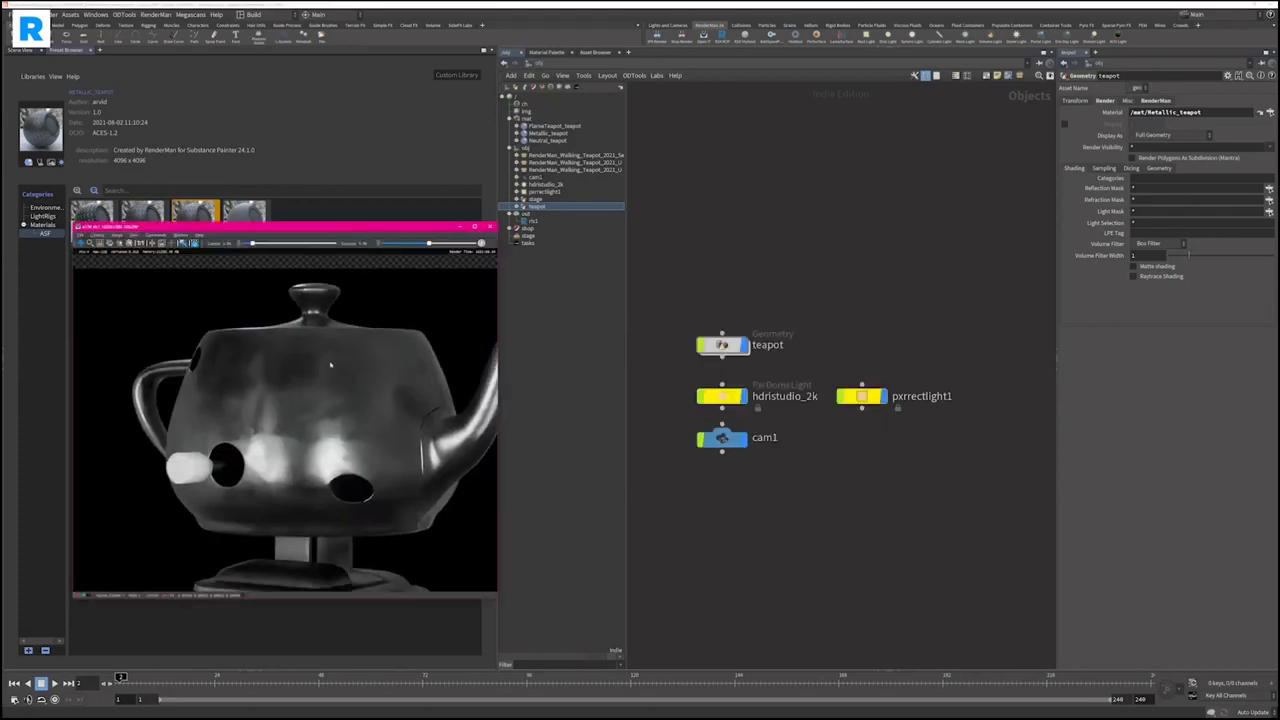
left_click_drag(352, 227, 550, 177)
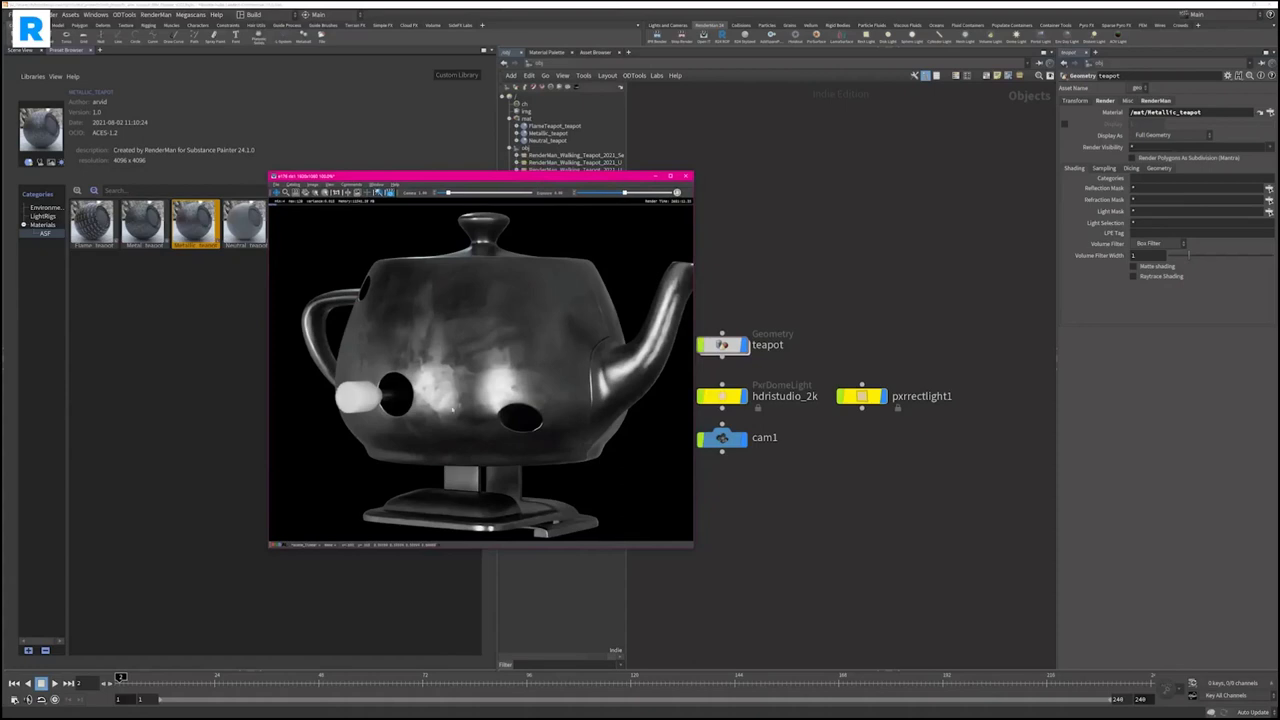
mouse_move(574, 320)
left_mouse_down()
mouse_move(543, 320)
mouse_move(557, 318)
left_mouse_up()
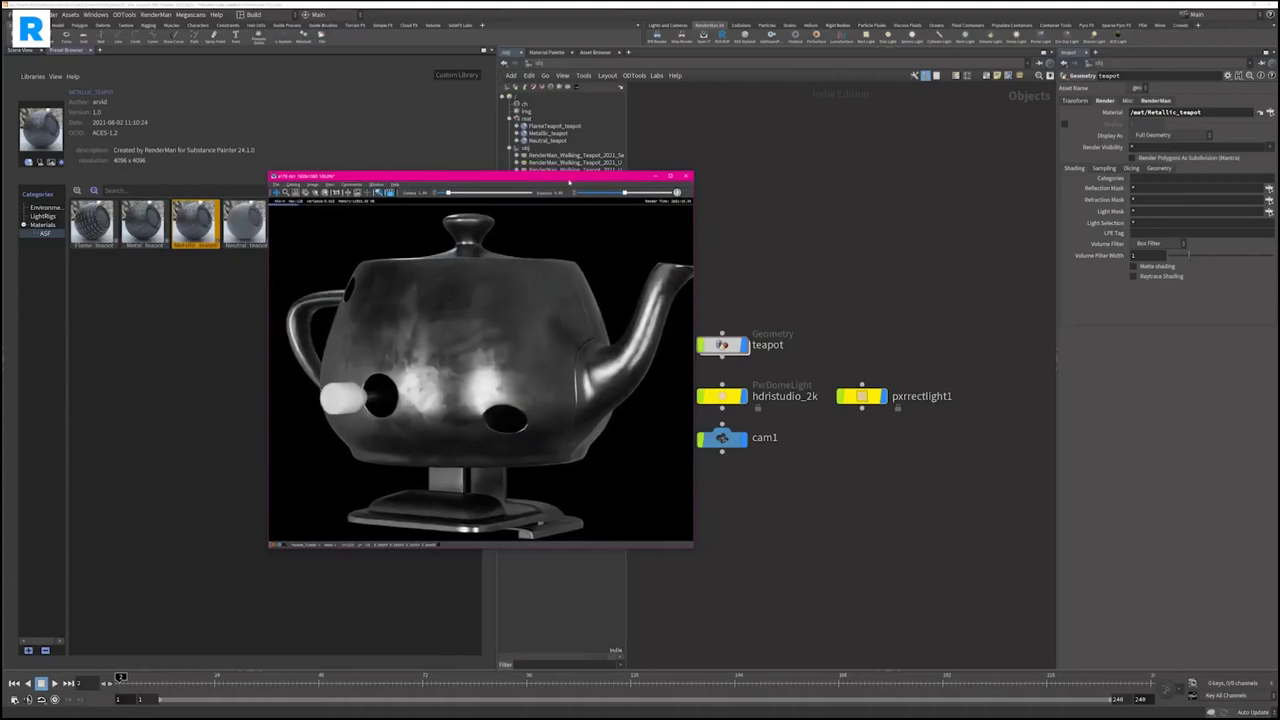
left_click_drag(569, 180, 400, 180)
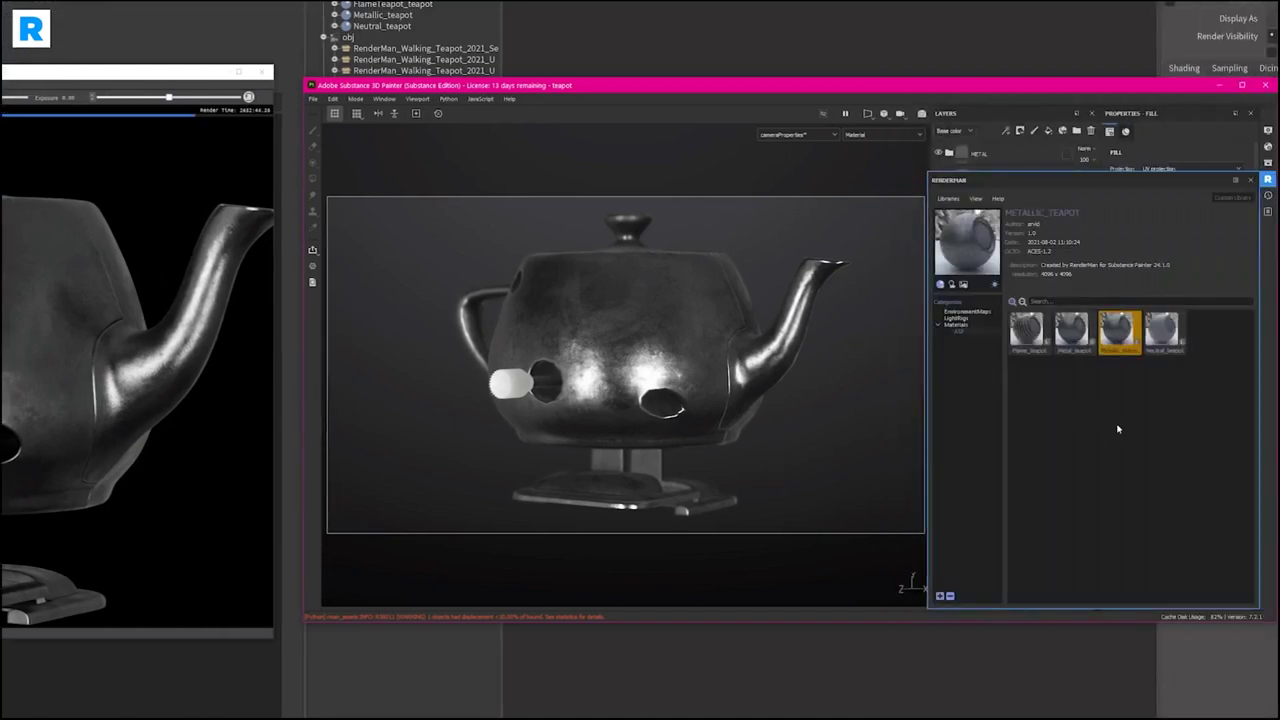
left_click(1267, 179)
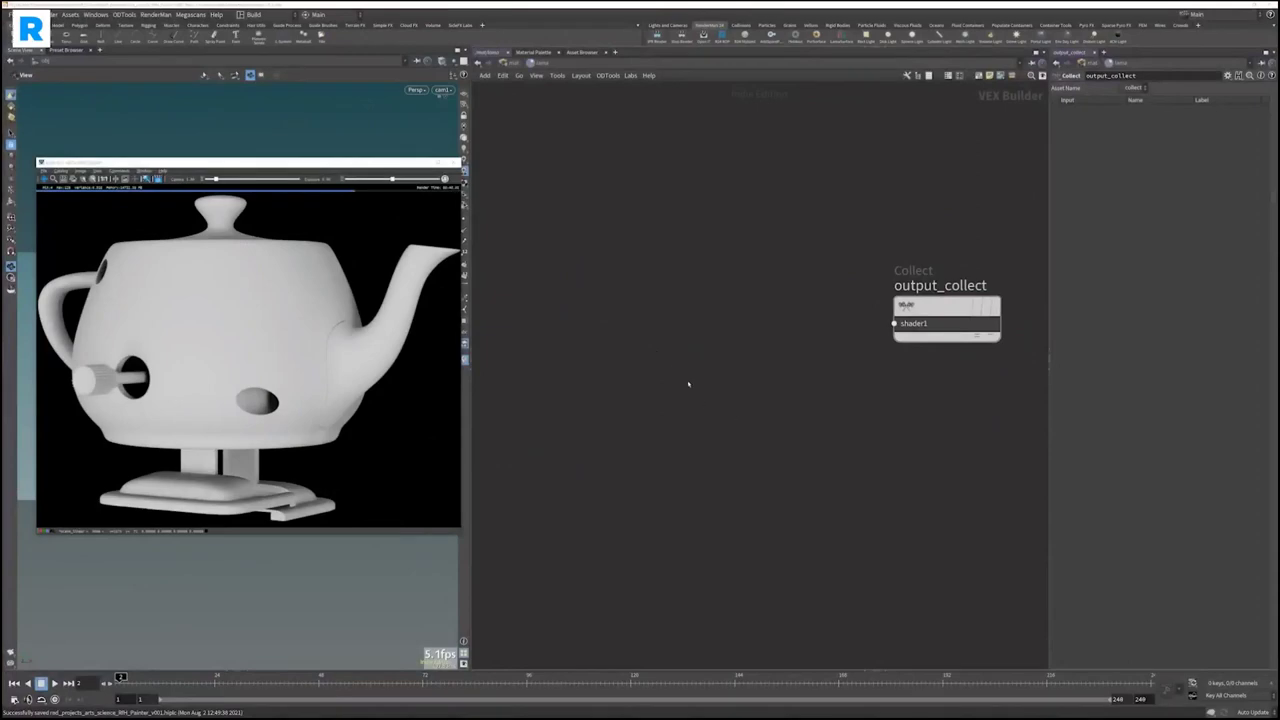
Add a LamaDiffuse node to the material network, connect it to shader1 of output_collect and reposition it
key("Tab")
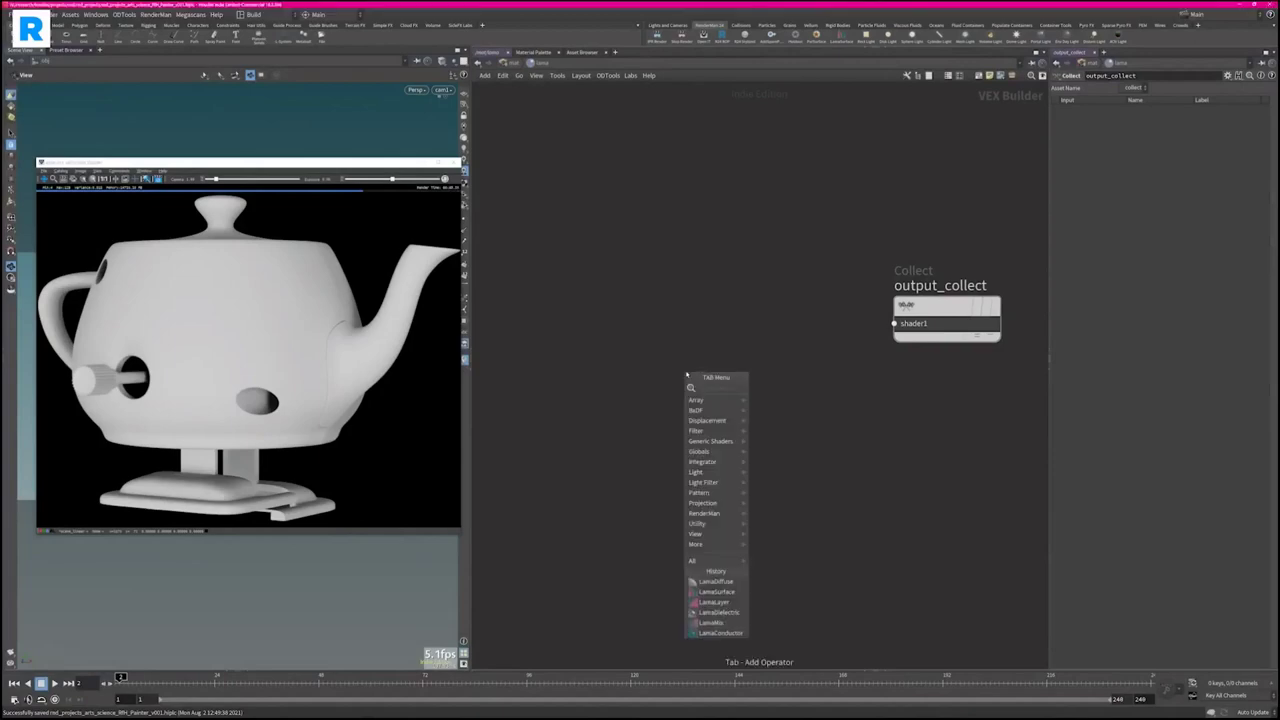
type("diffuse")
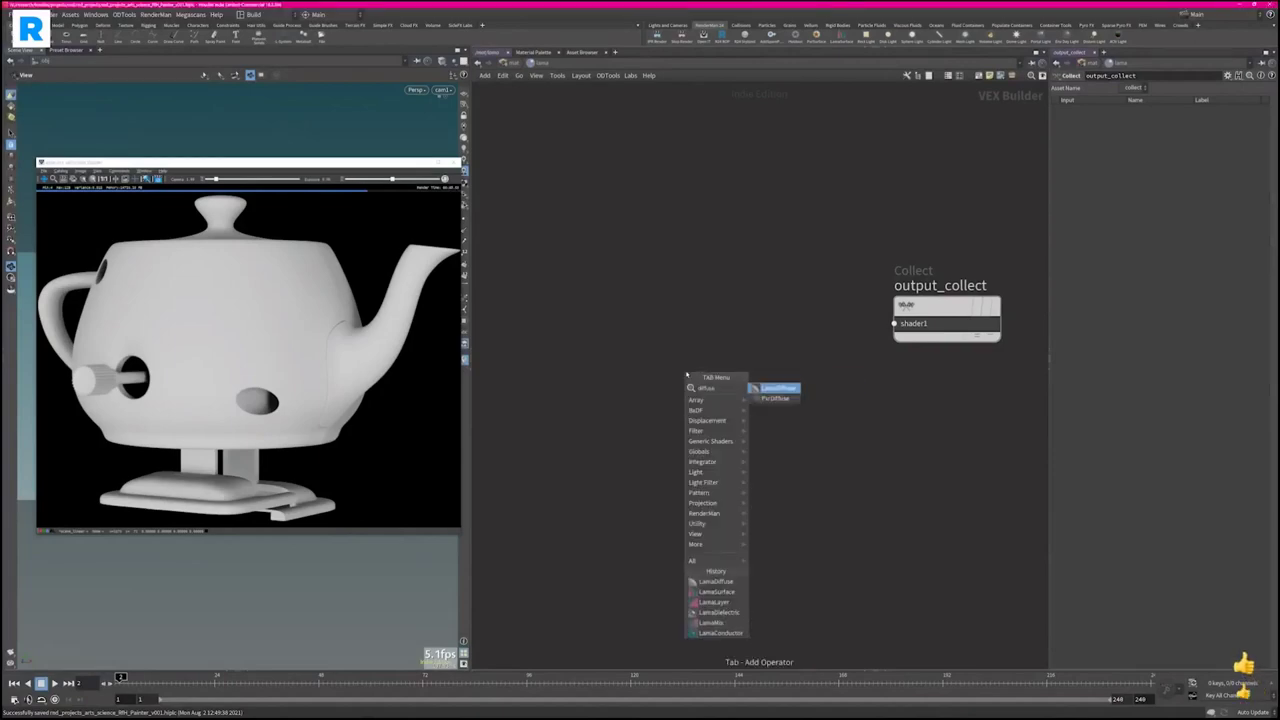
key("Return")
left_click(627, 312)
left_click_drag(679, 323, 894, 323)
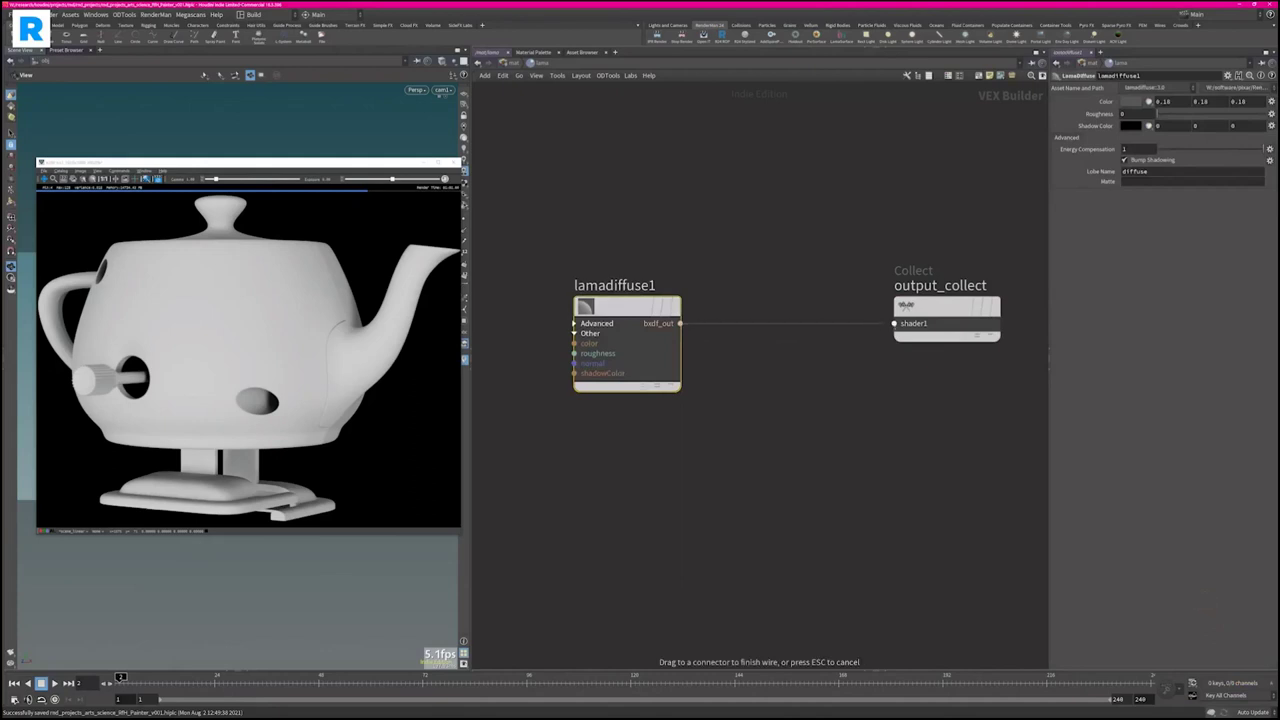
left_click_drag(631, 310, 656, 322)
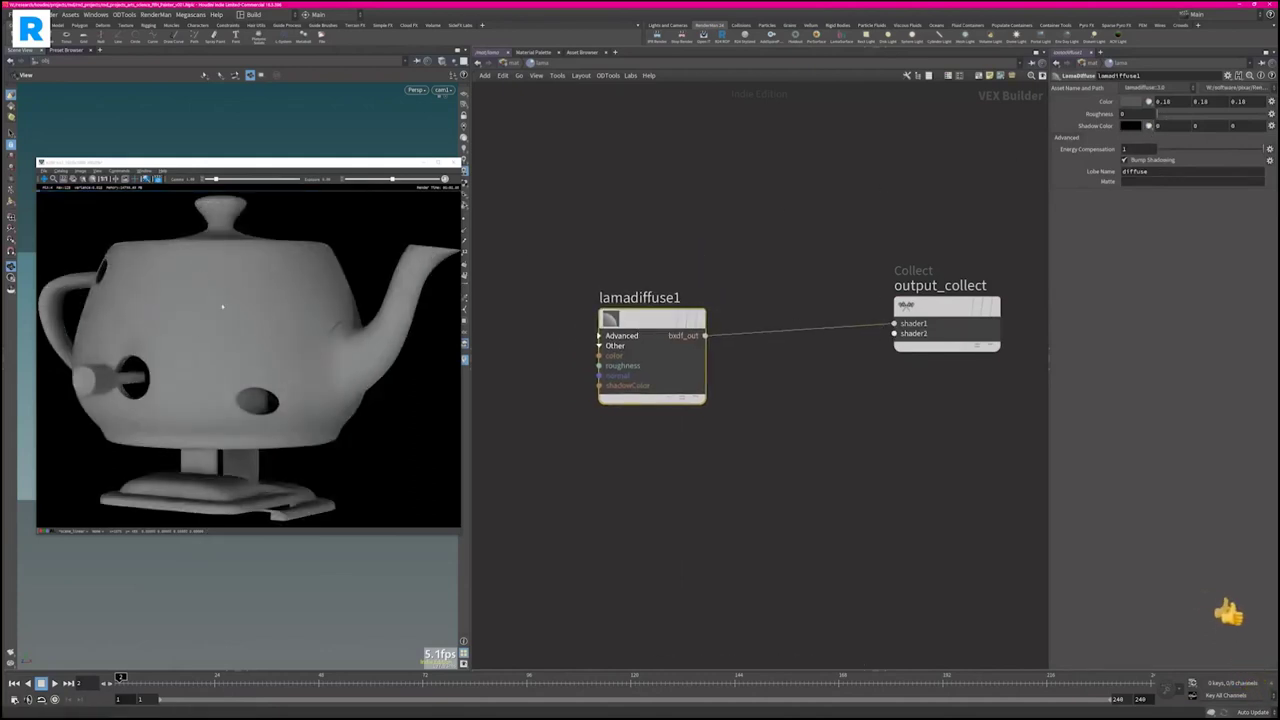
Try a green colour on the lamadiffuse1 node and restore its default grey
left_click(1148, 102)
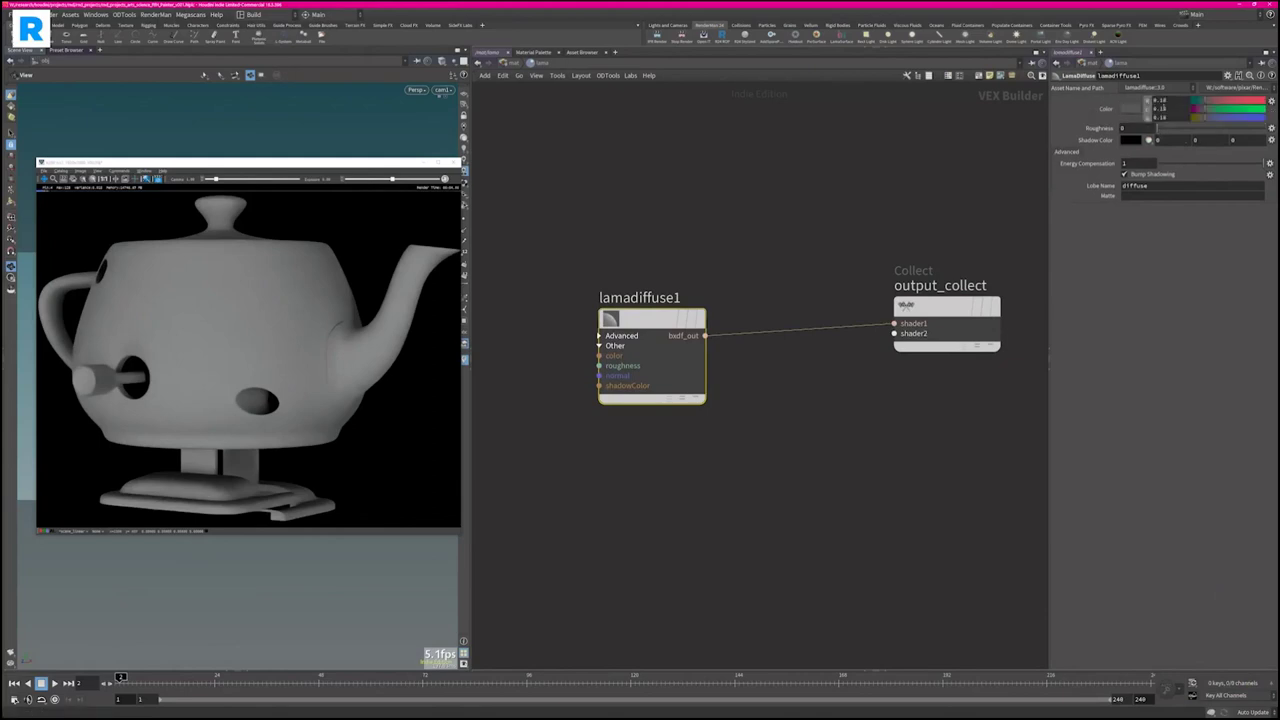
left_click(1236, 110)
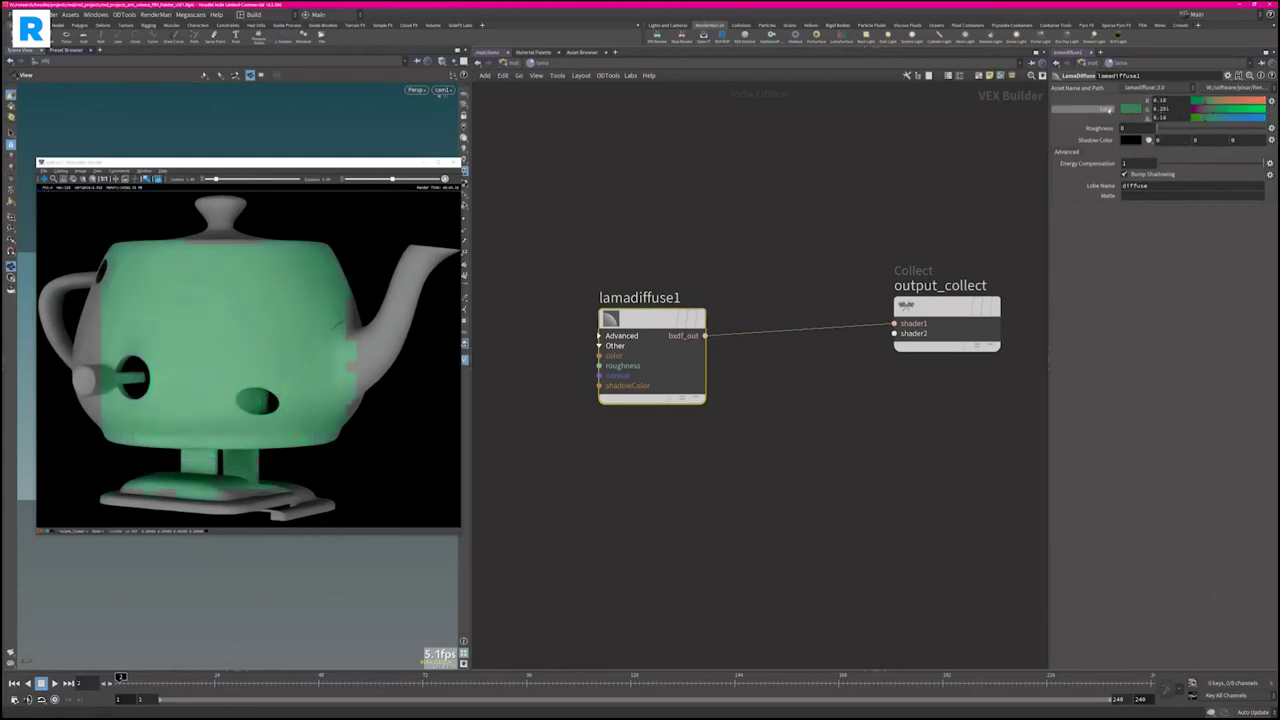
middle_click_drag(691, 263, 826, 254)
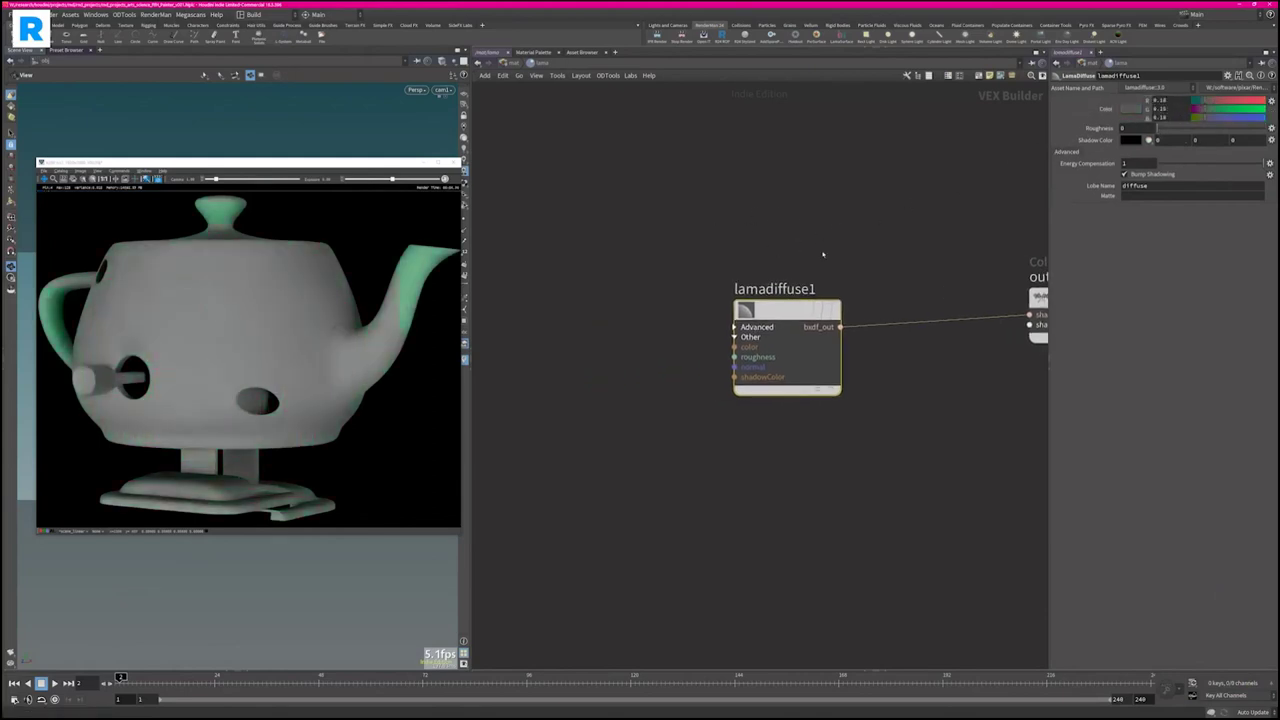
Move lamadiffuse1 away from output_collect and place a new LamaDielectric node above it
left_click_drag(790, 313, 660, 312)
scroll(812, 273, "down", 3)
key("Tab")
type("die")
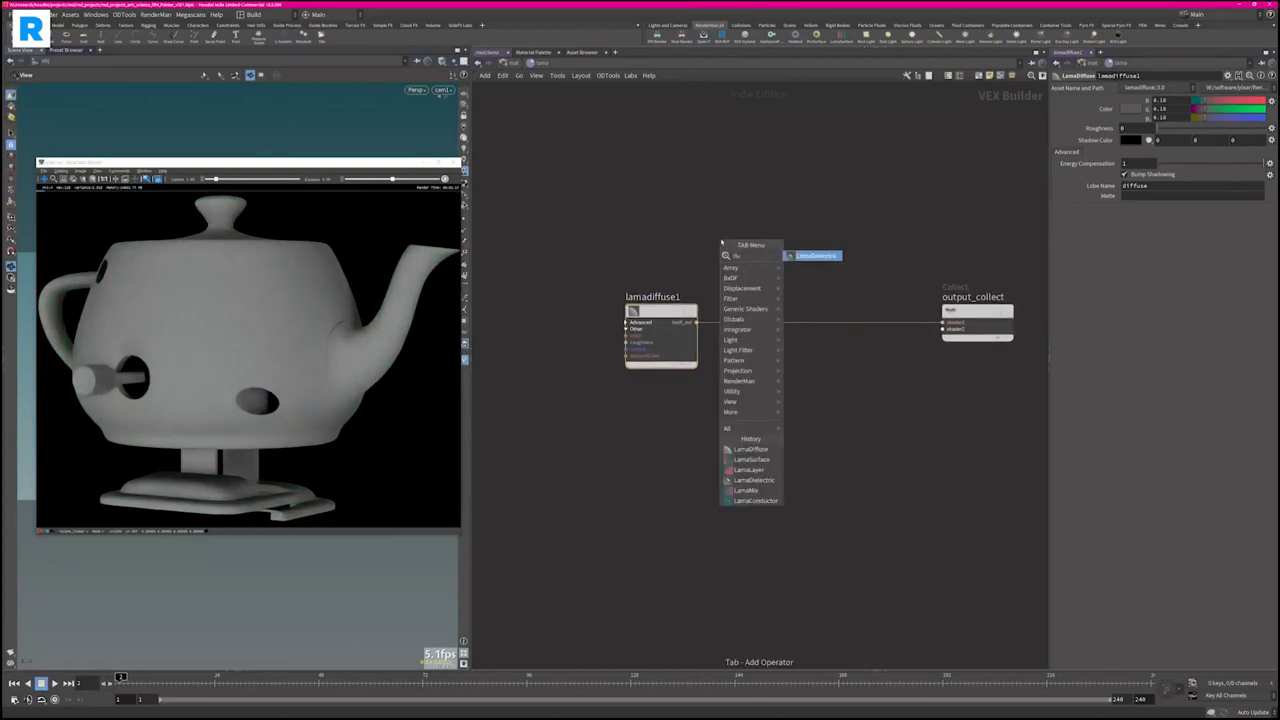
key("Return")
left_click(773, 187)
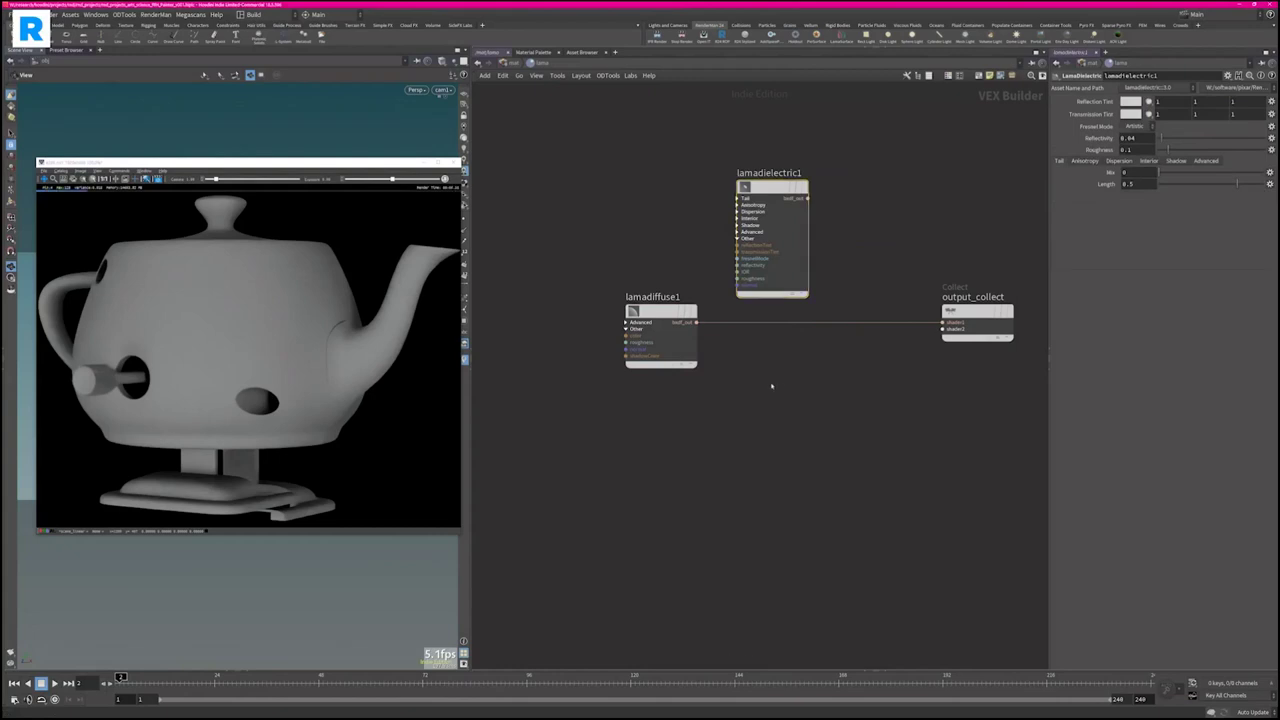
Add a LamaLayer node with lamadielectric1 as materialTop and lamadiffuse1 as materialBase, feed it into output_collect's shader1 and tidy the layout
key("Tab")
key("Escape")
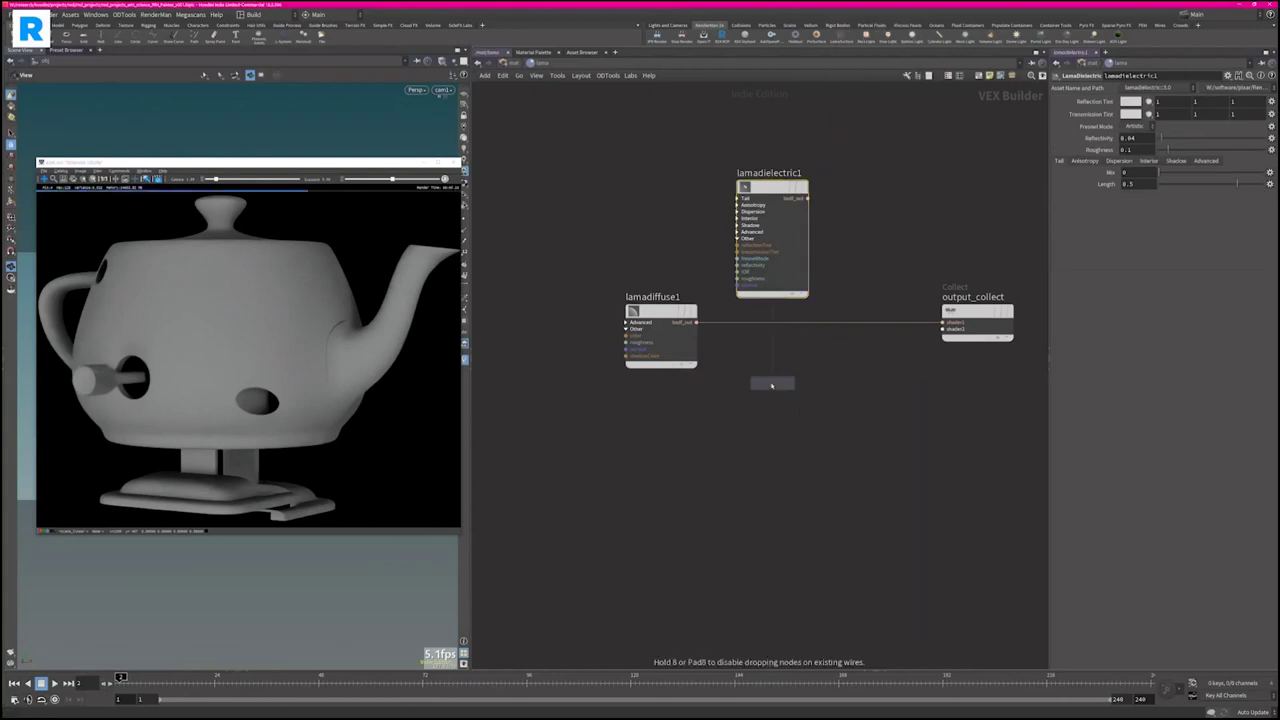
left_click(931, 322)
left_click_drag(931, 319, 832, 339)
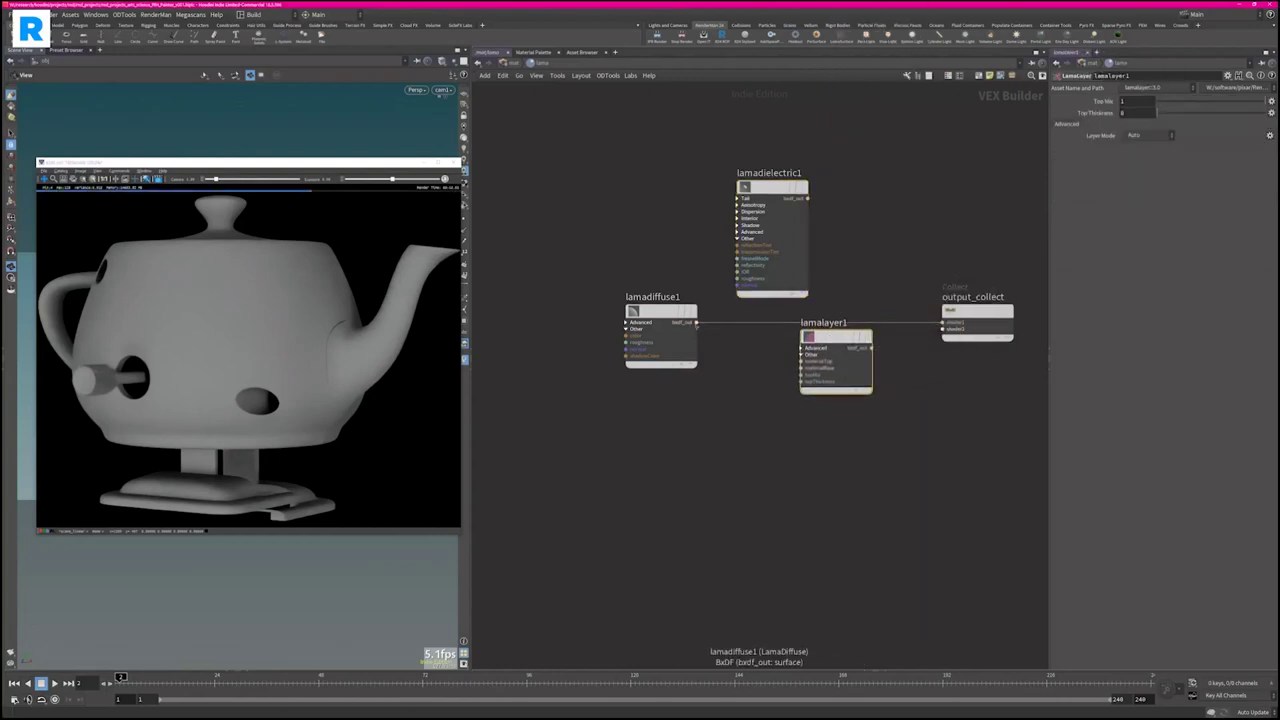
left_click_drag(695, 322, 803, 368)
left_click_drag(770, 187, 728, 153)
left_click_drag(765, 164, 942, 322)
left_click_drag(836, 338, 843, 307)
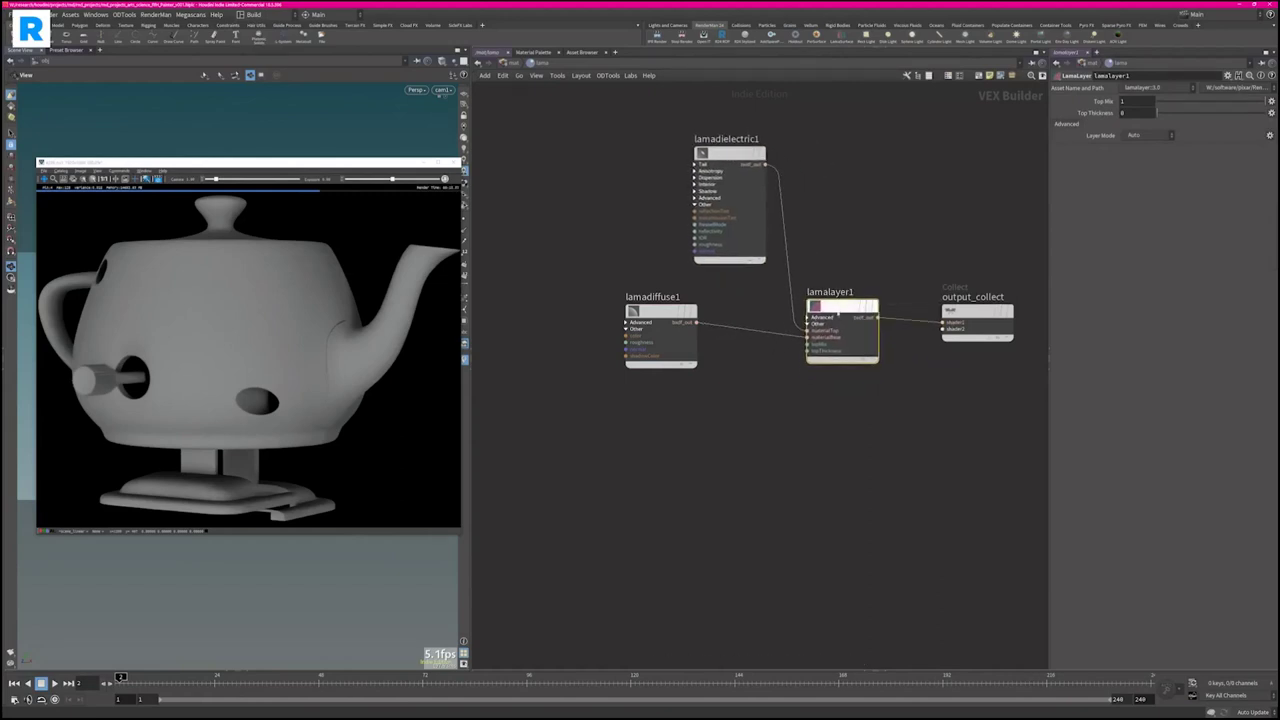
left_click_drag(692, 297, 682, 316)
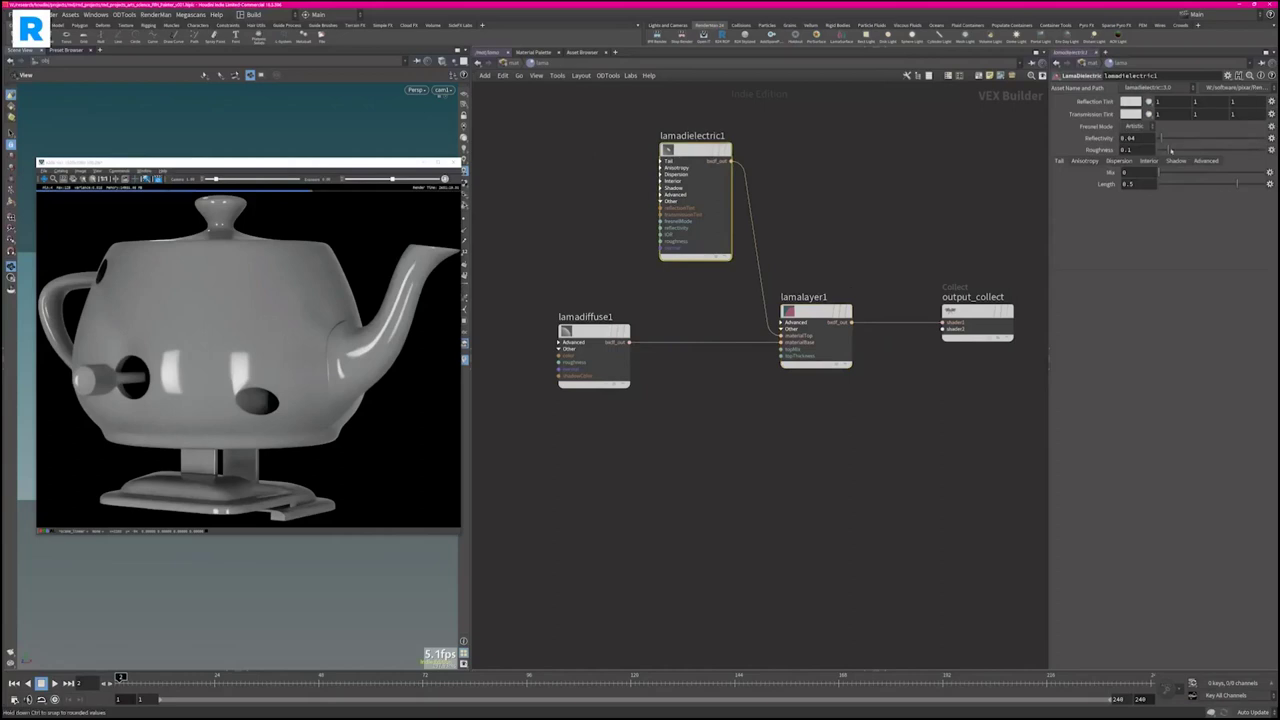
Set the roughness of lamadielectric1 to 0.157 and review its dispersion, interior and tail parameters
left_click_drag(1181, 150, 1163, 151)
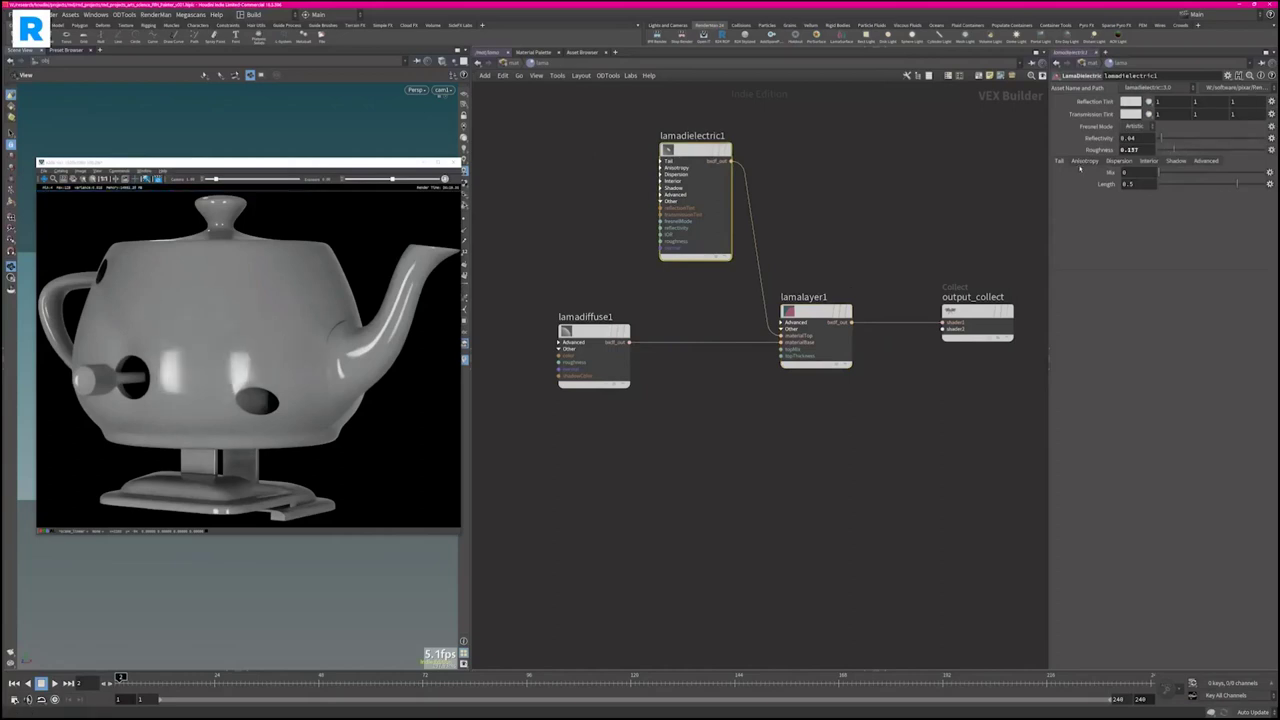
left_click(1119, 161)
left_click(1153, 162)
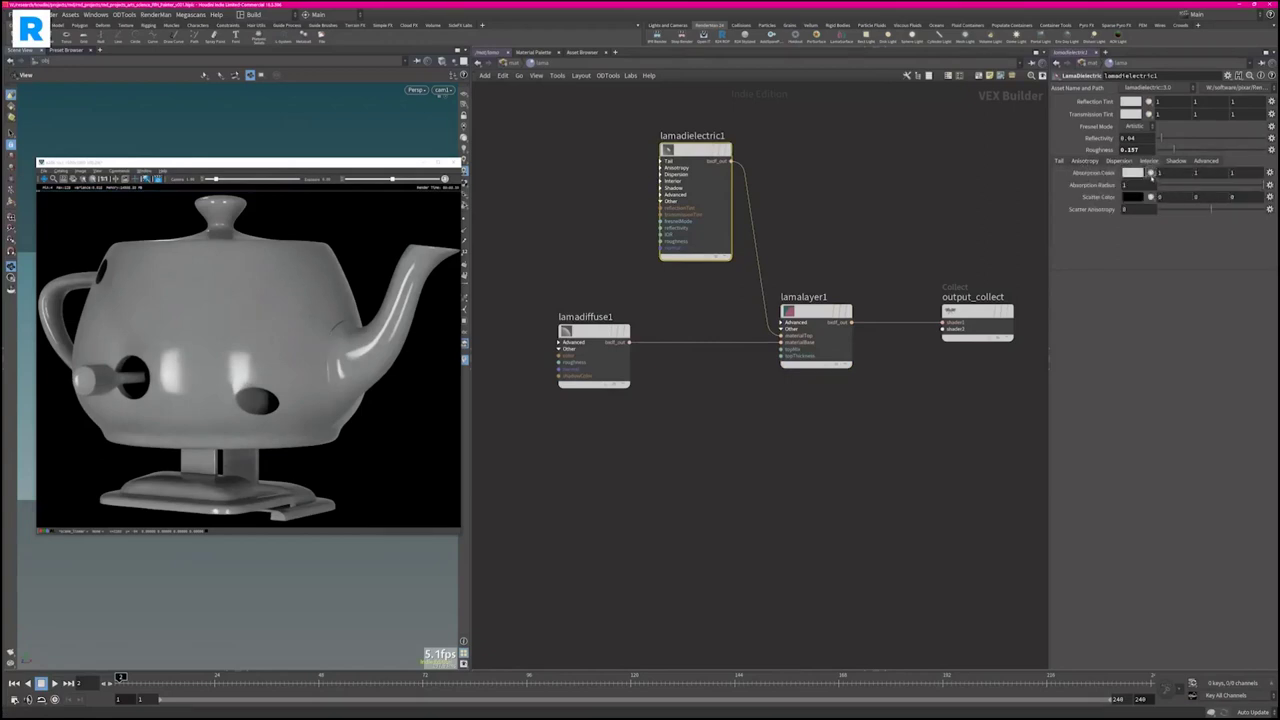
left_click(1059, 161)
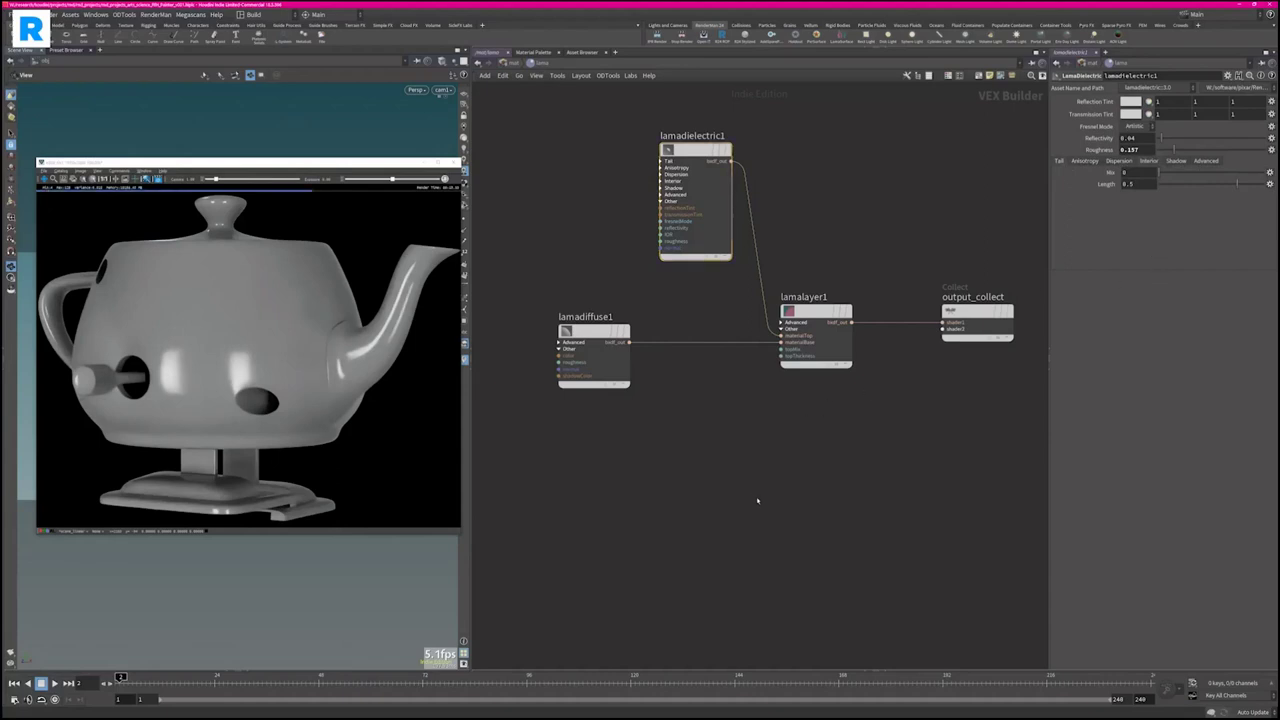
Add a LamaConductor node below the layer, connect it to shader1 of output_collect and move it under lamadielectric1
key("Tab")
type("cond")
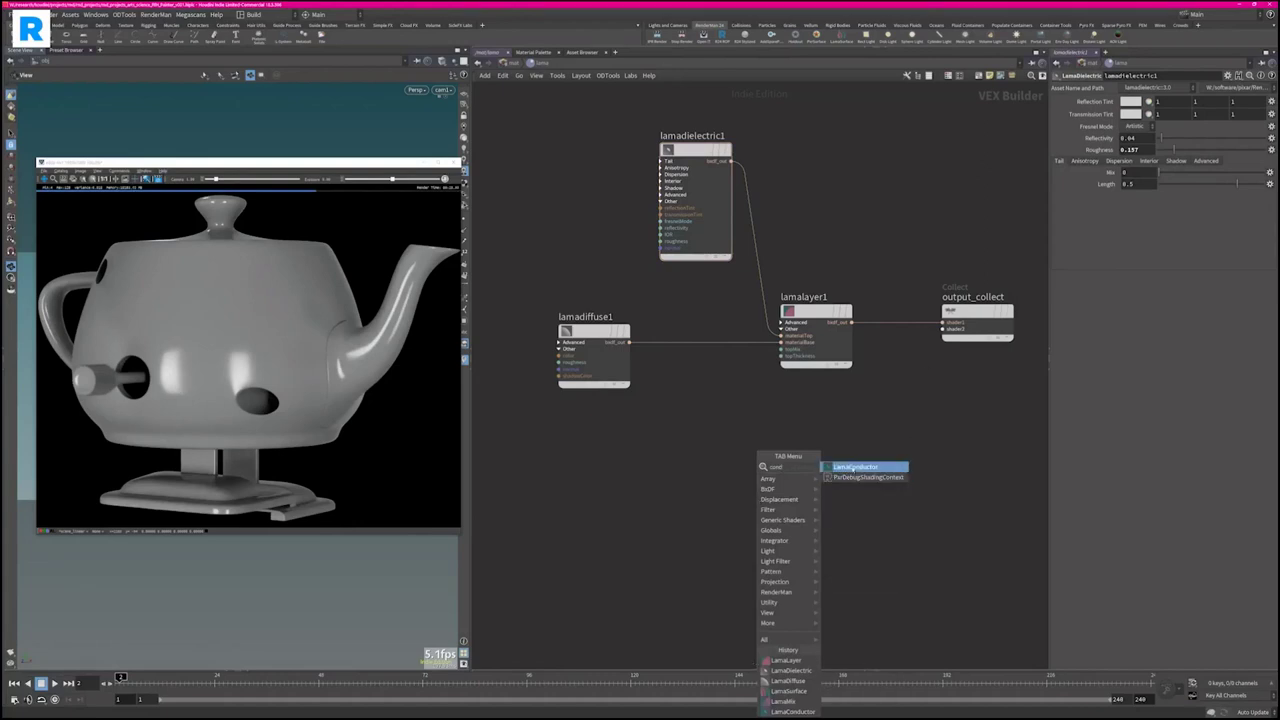
left_click(853, 467)
left_click(790, 482)
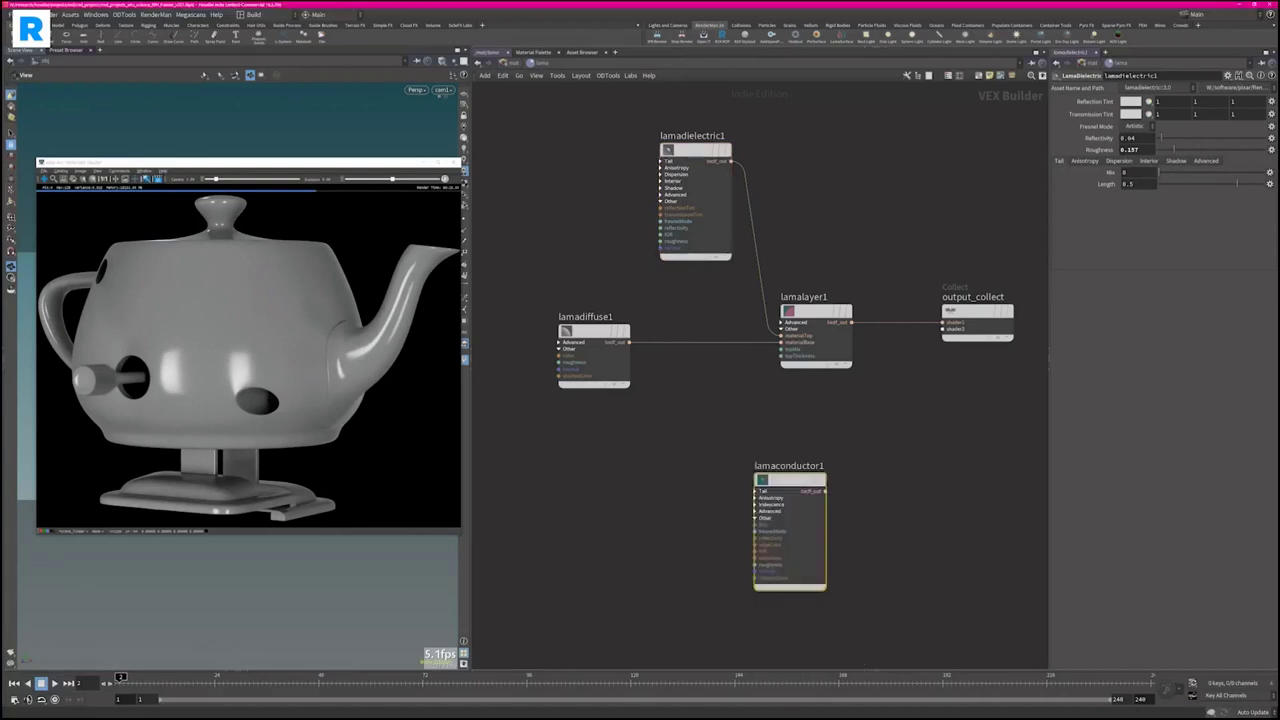
left_click_drag(825, 491, 941, 369)
left_click(943, 328)
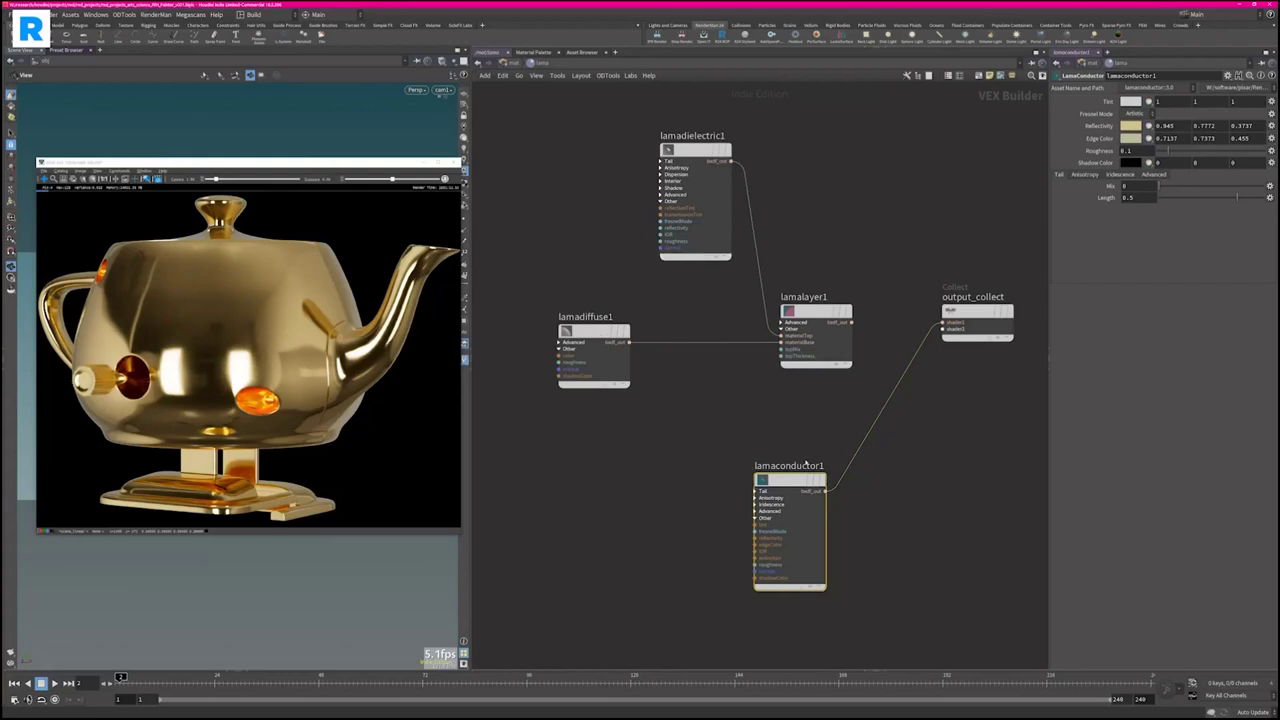
middle_click_drag(671, 517, 698, 501)
left_click_drag(814, 466, 720, 495)
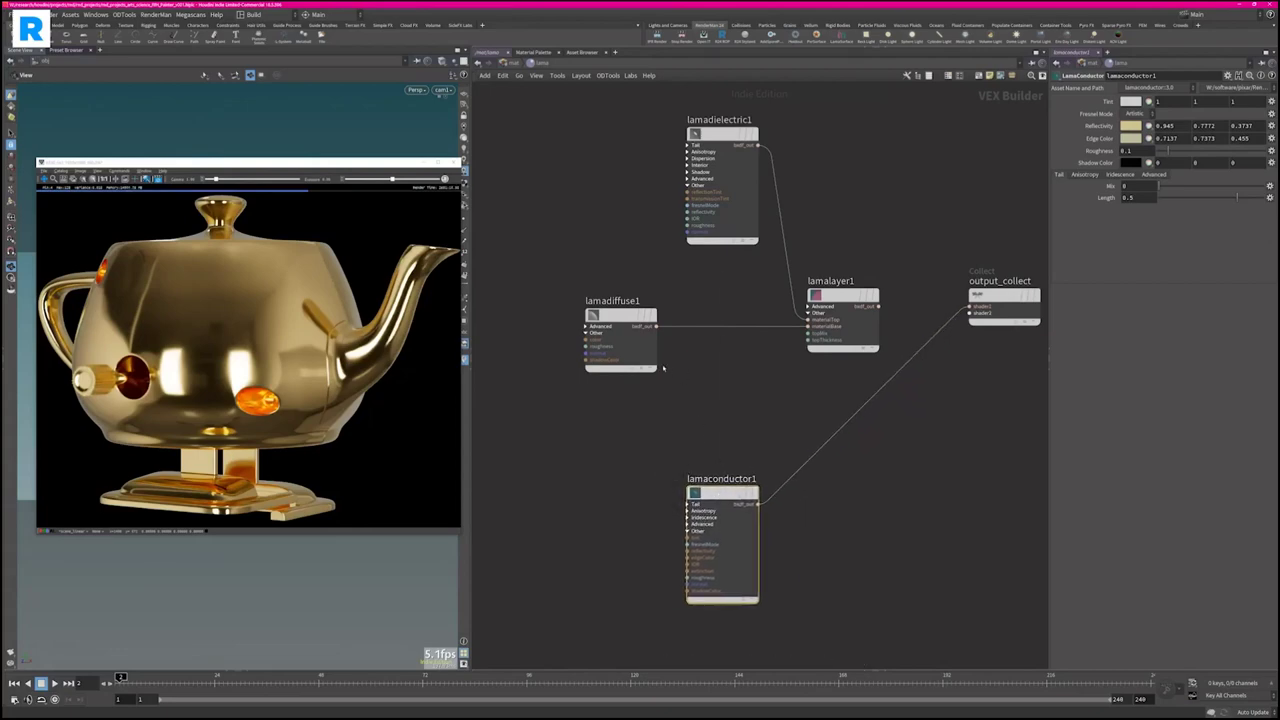
Add a PxrMetallicWorkflow node and place it below lamadiffuse1, upstream of lamaconductor1
key("Tab")
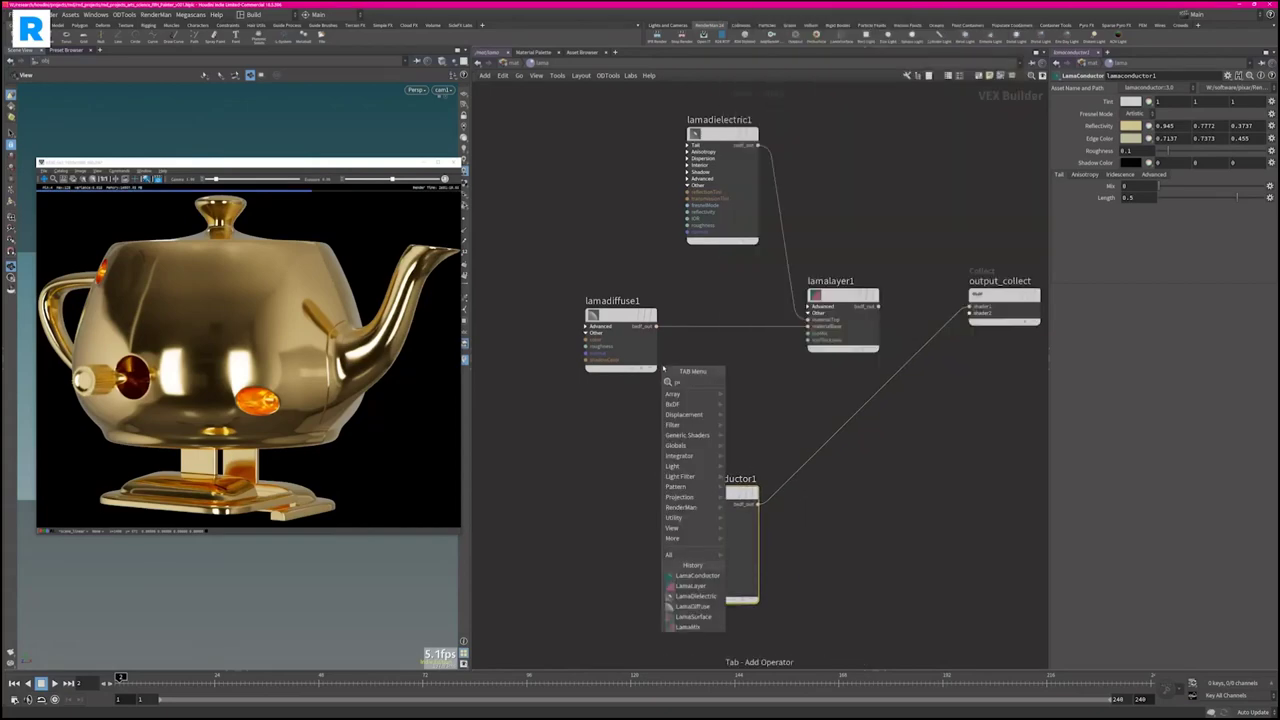
type("pxre")
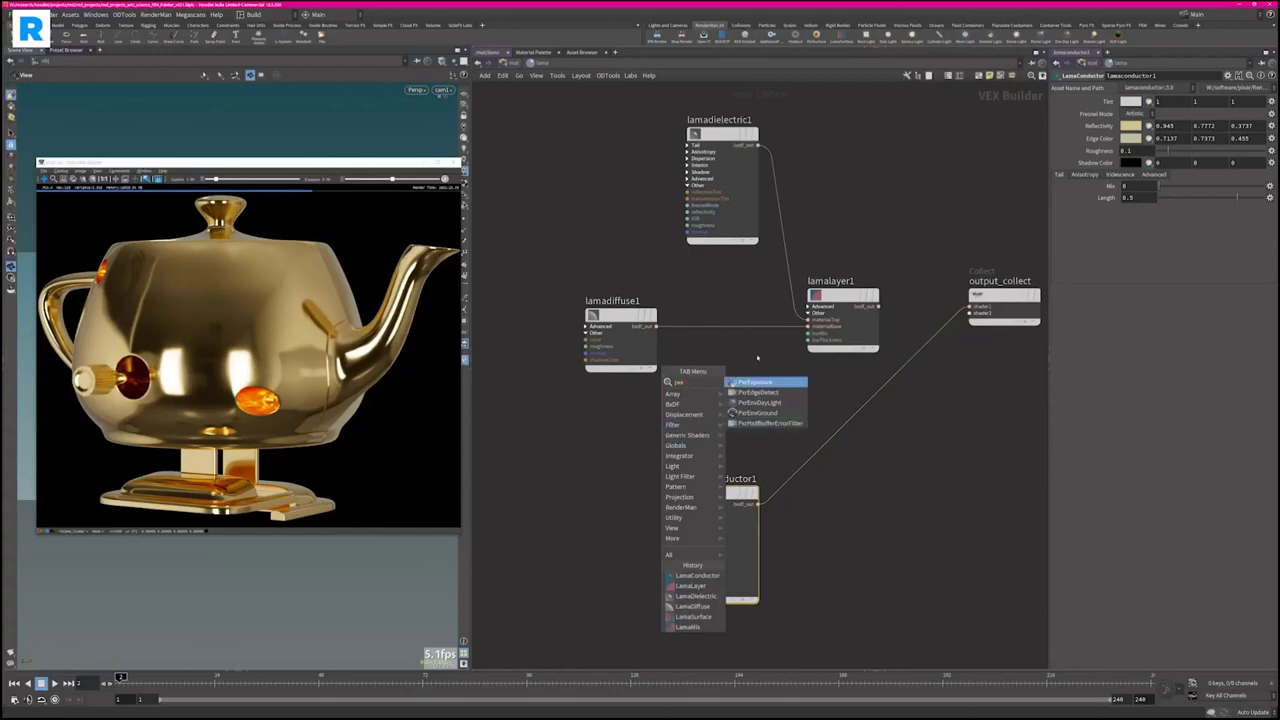
type("m")
key("BackSpace")
key("BackSpace")
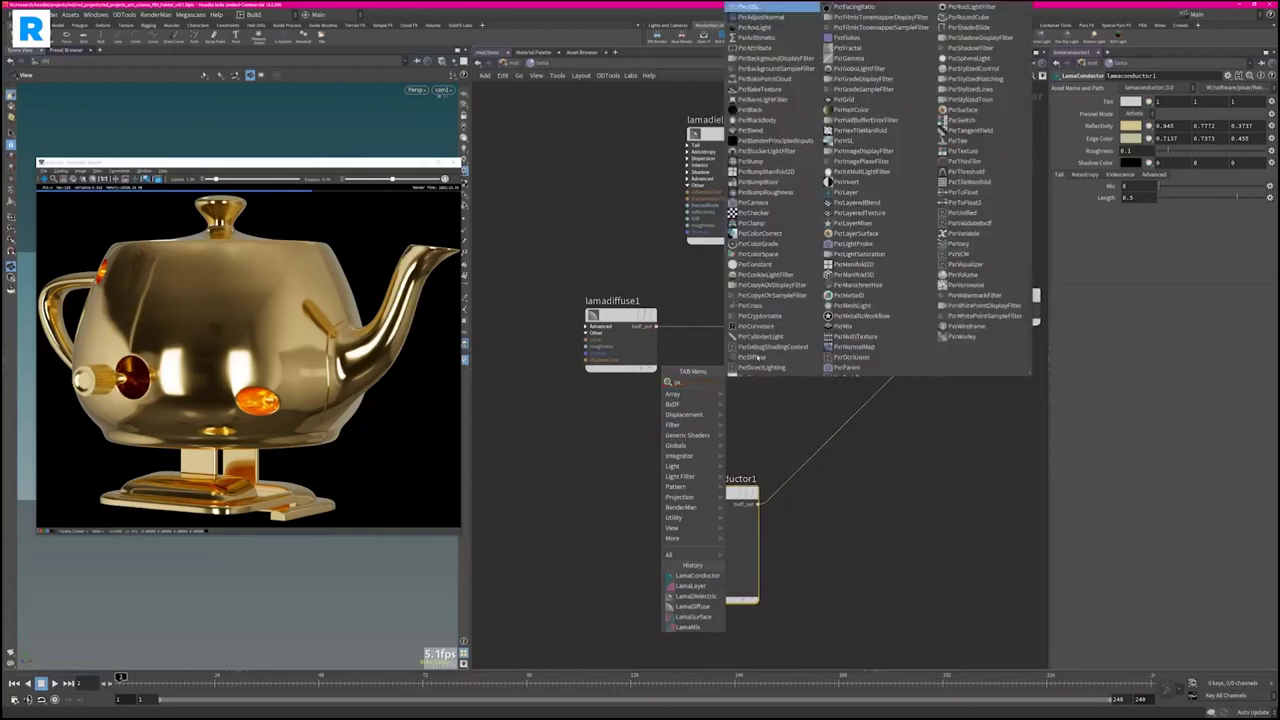
type("met")
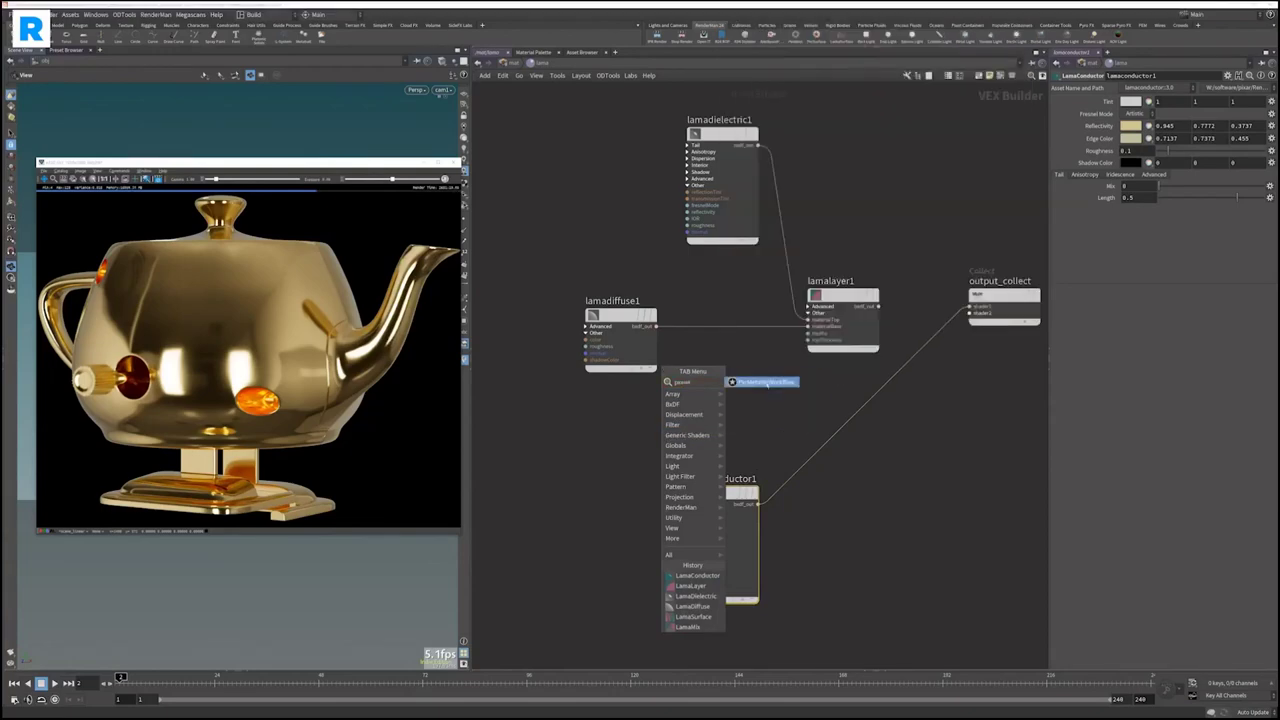
key("Return")
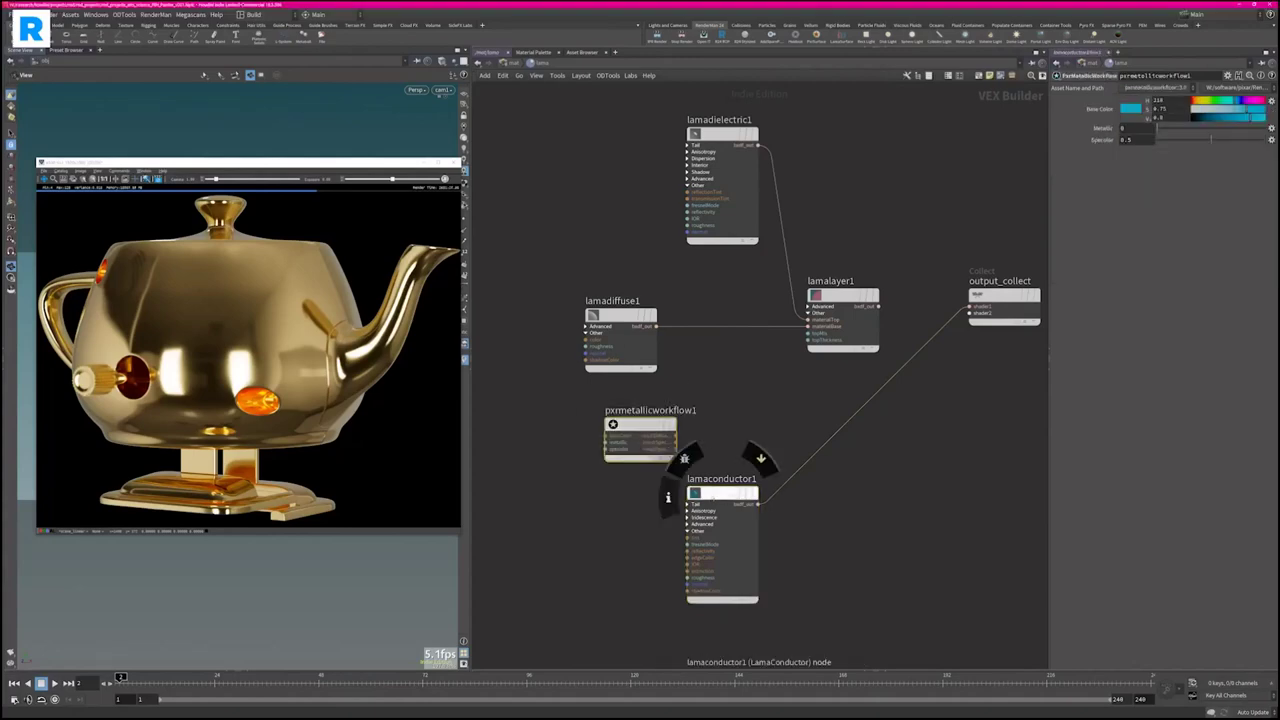
left_click_drag(655, 427, 575, 430)
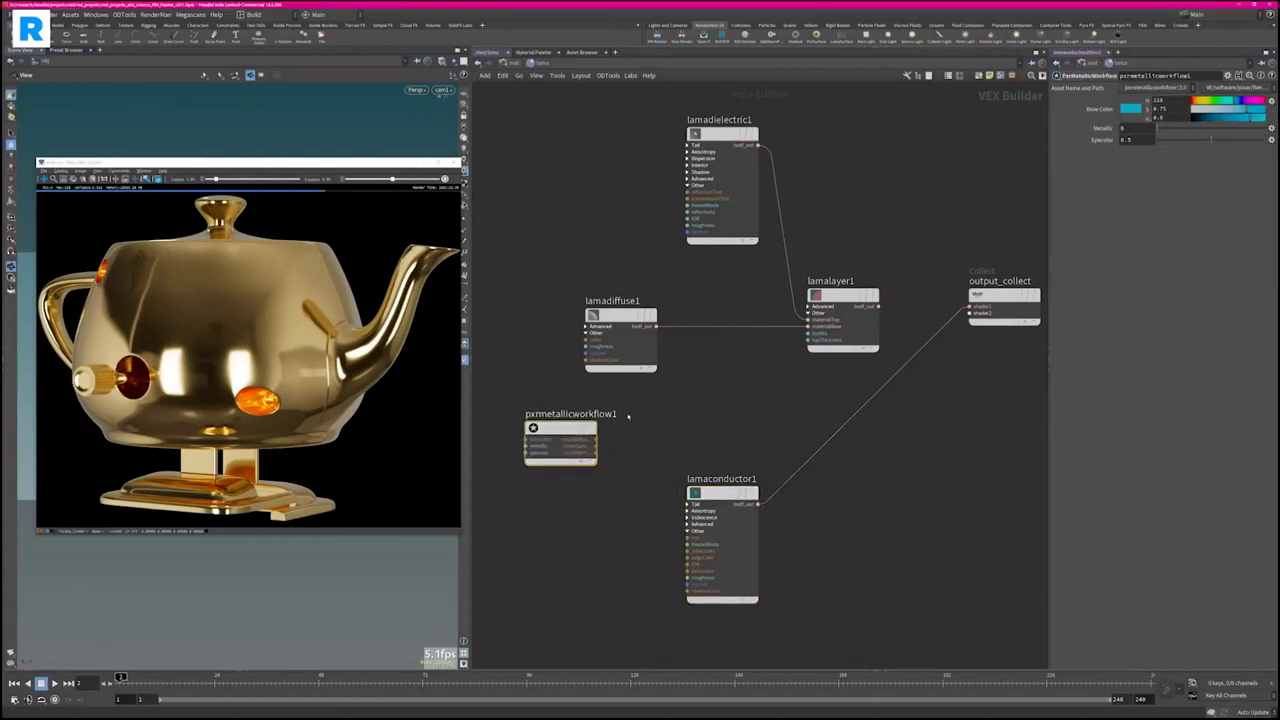
Connect pxrmetallicworkflow1's diffuse result to lamadiffuse1's color and its two specular results to lamaconductor1's reflectivity and edgeColor
middle_click_drag(628, 416, 682, 410)
left_click_drag(616, 423, 639, 340)
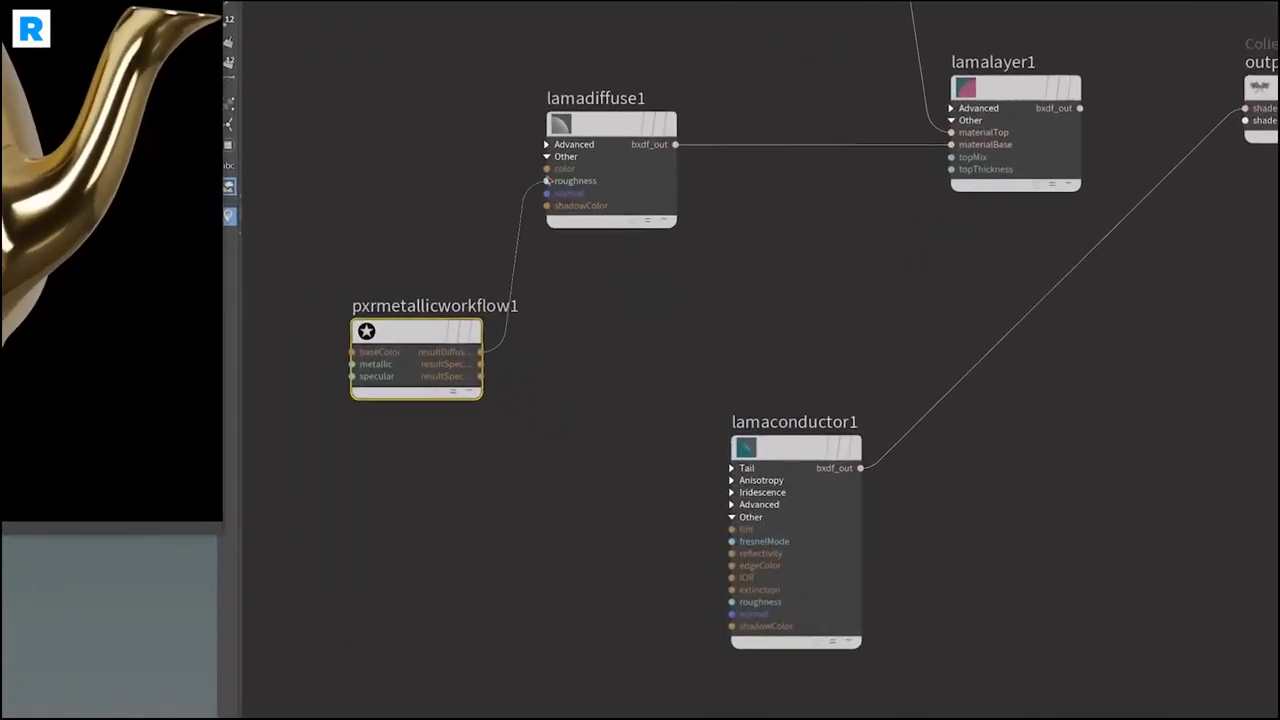
left_click_drag(548, 180, 547, 168)
left_click_drag(483, 367, 736, 554)
left_click_drag(483, 377, 733, 566)
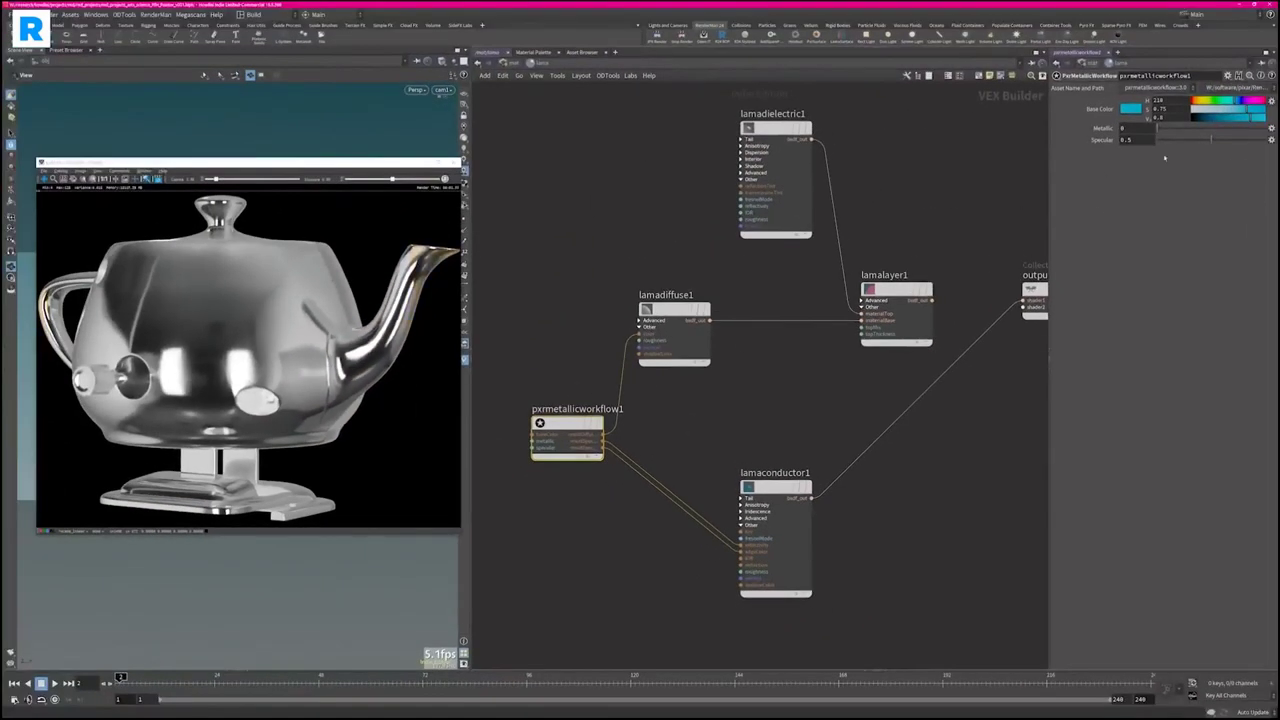
Try pxrmetallicworkflow1's metallic at 1 and return it to 0
left_click_drag(1269, 128, 1272, 128)
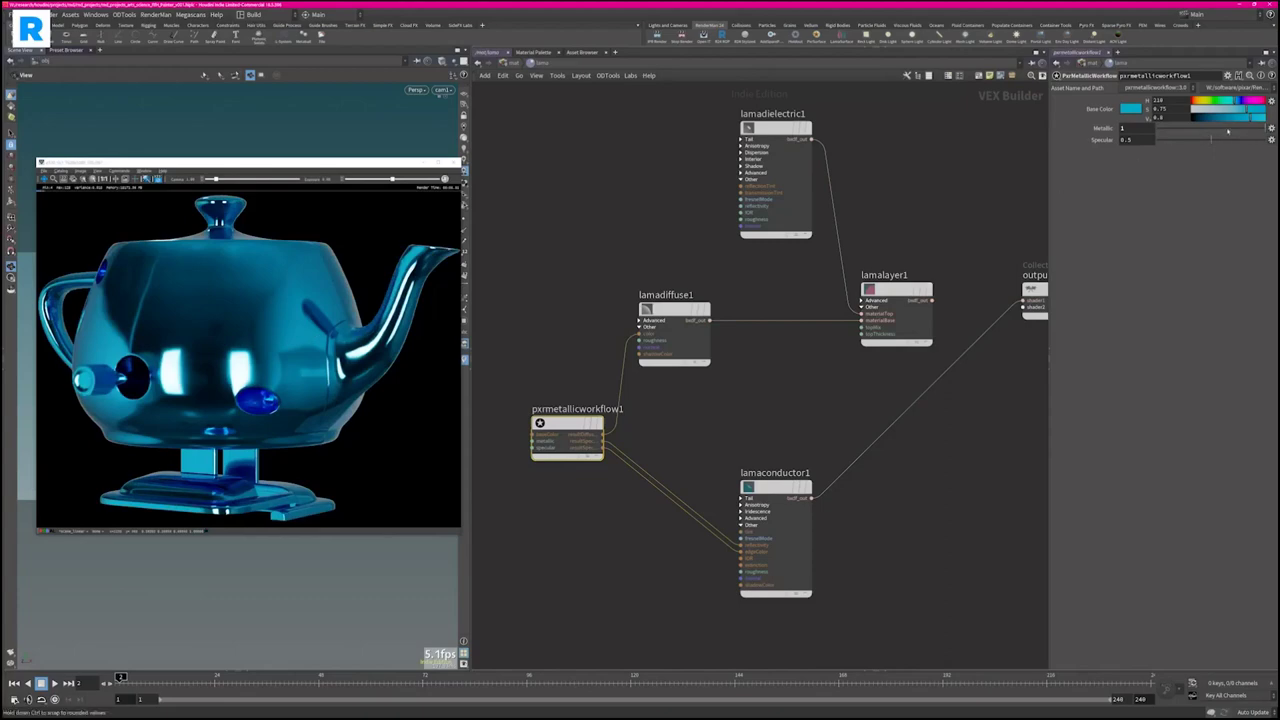
left_click_drag(1165, 128, 1152, 128)
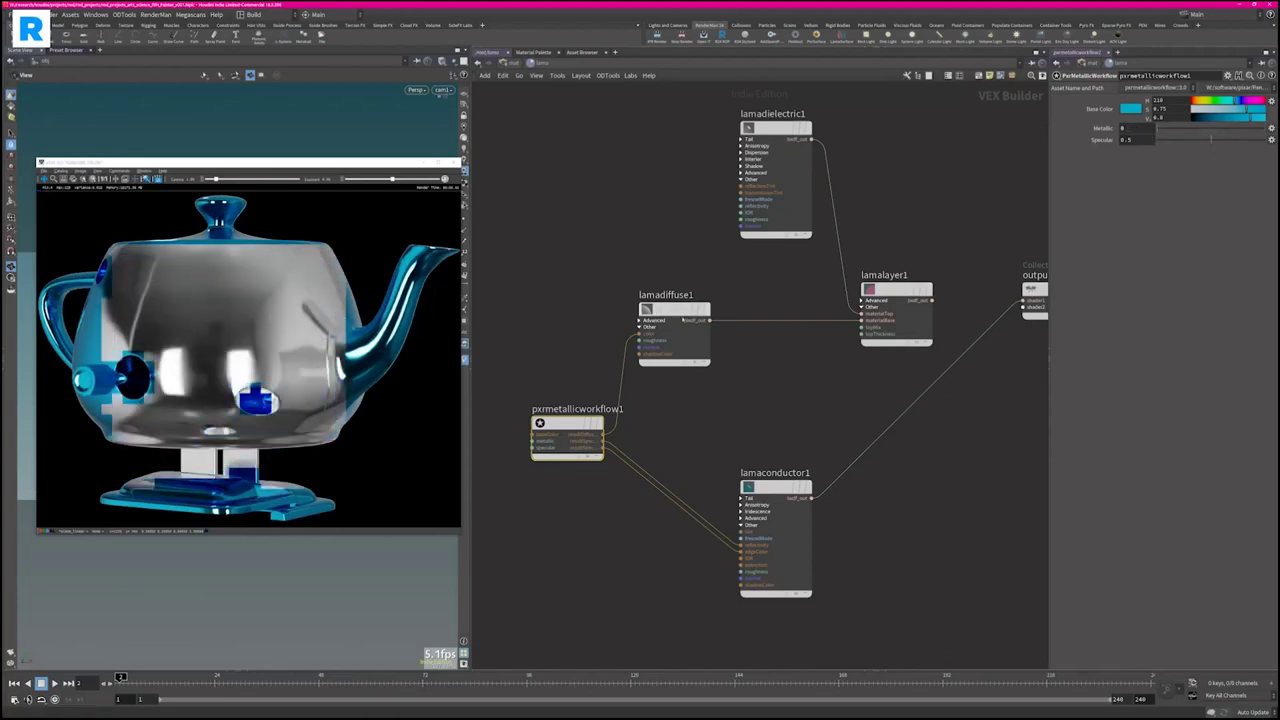
middle_click_drag(825, 387, 763, 397)
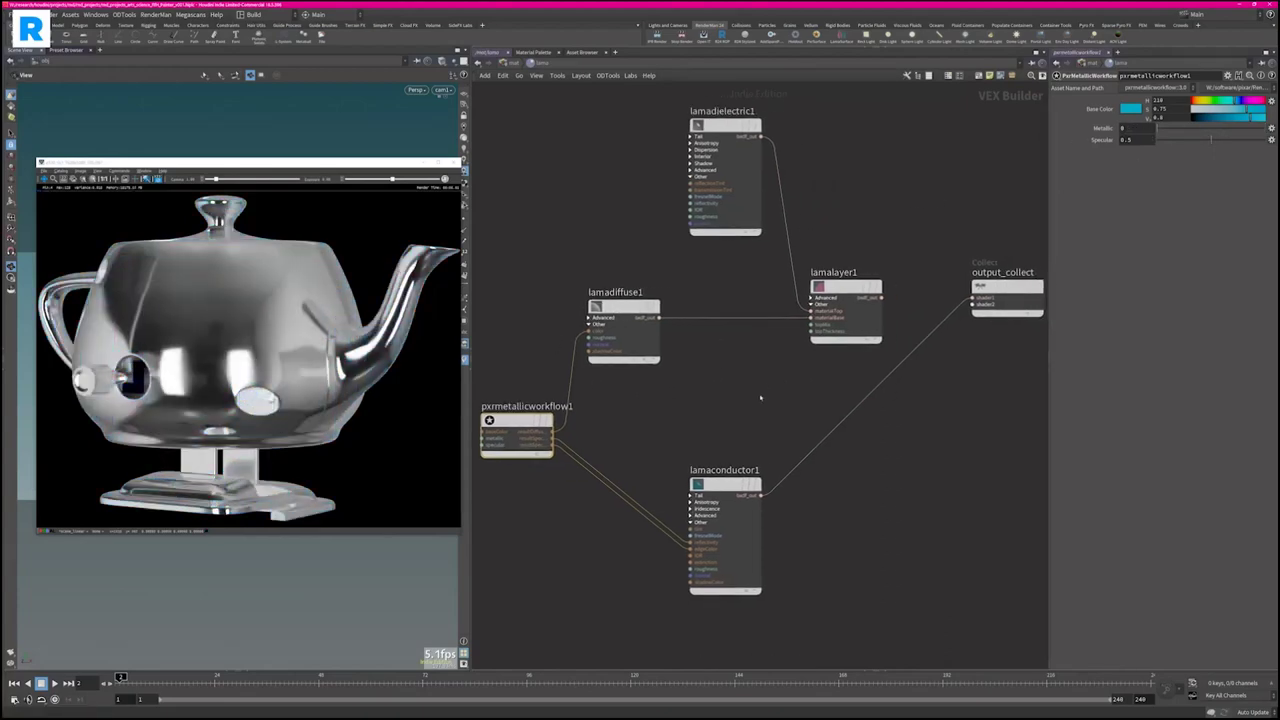
Move lamaconductor1 closer to output_collect and add a LamaMix node between lamalayer1 and lamaconductor1
left_click_drag(714, 490, 787, 496)
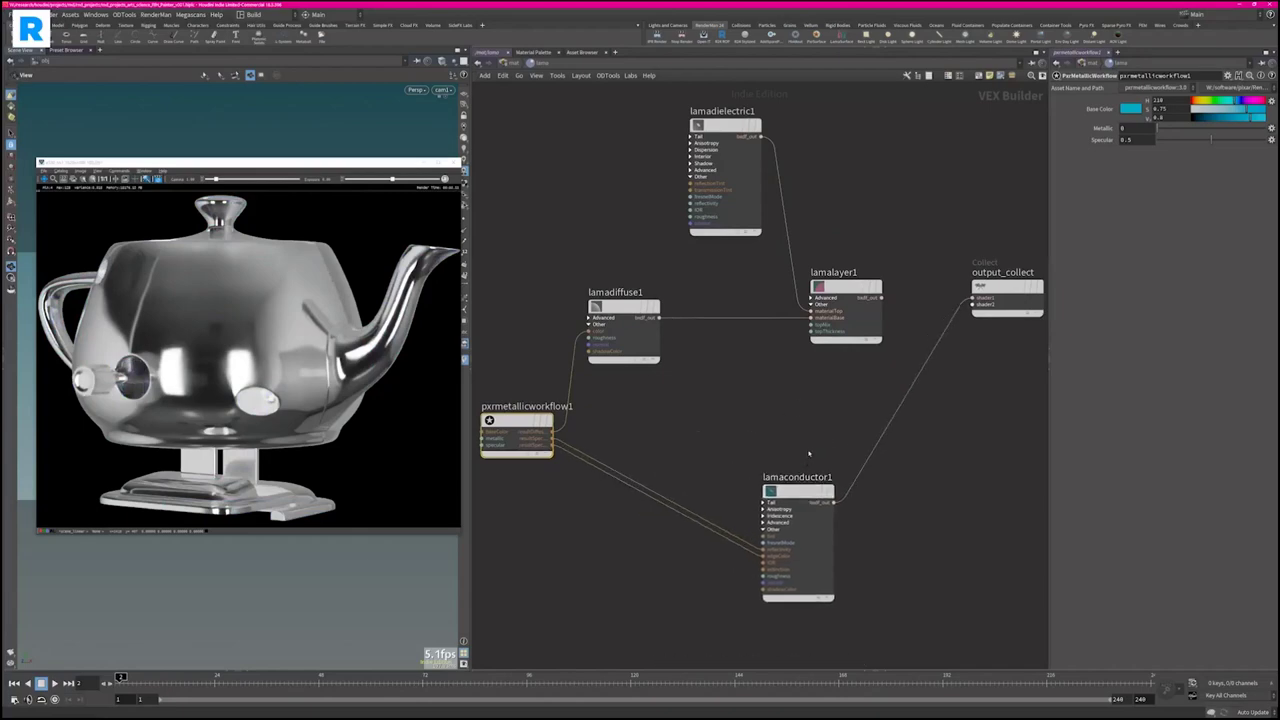
key("Tab")
type("mix")
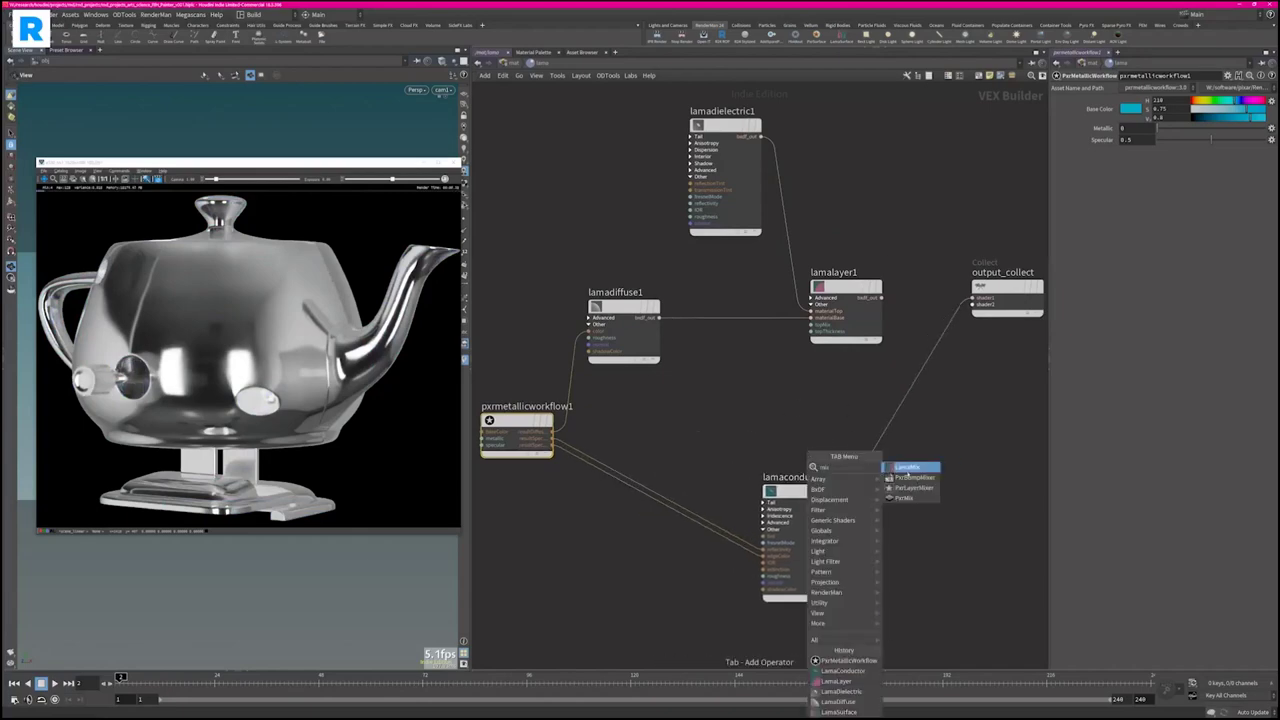
left_click(907, 468)
left_click(830, 415)
Position lamamix1 between lamalayer1 and lamaconductor1, wiring the layer into its material1 and the conductor into its material2
left_click_drag(828, 291, 822, 291)
middle_click_drag(948, 407, 858, 400)
left_click_drag(707, 490, 803, 494)
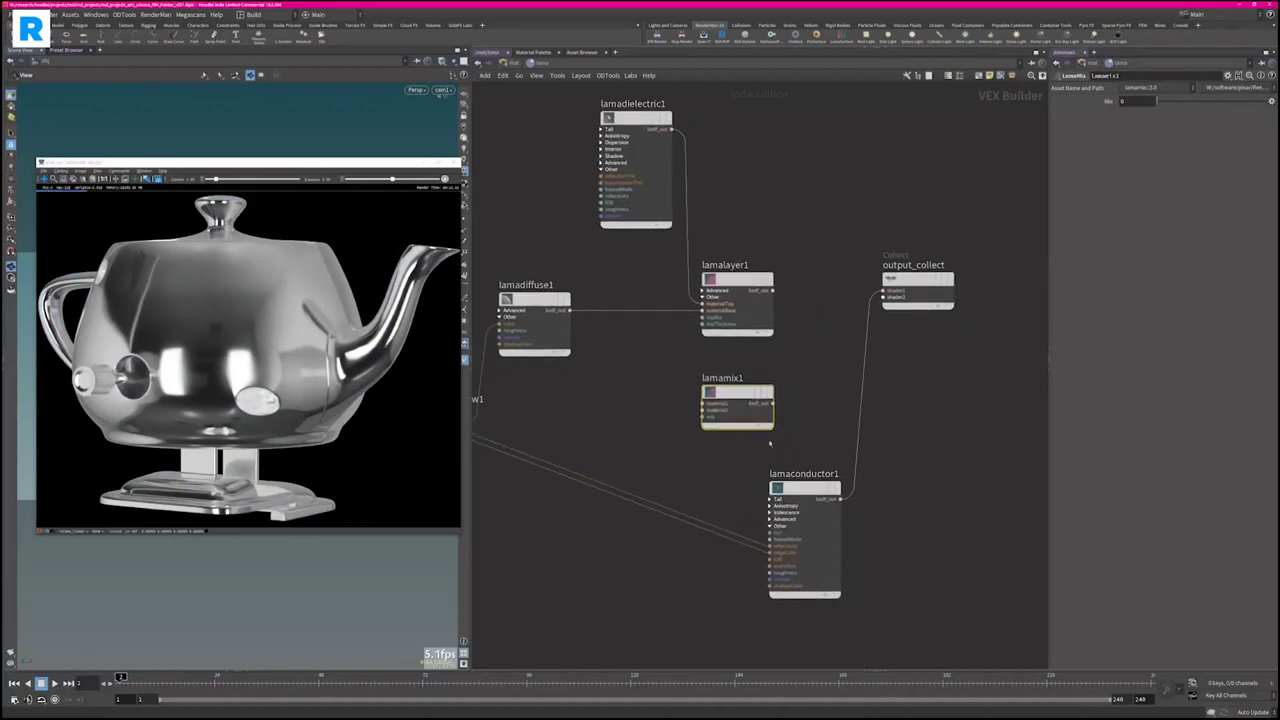
left_click_drag(737, 392, 797, 383)
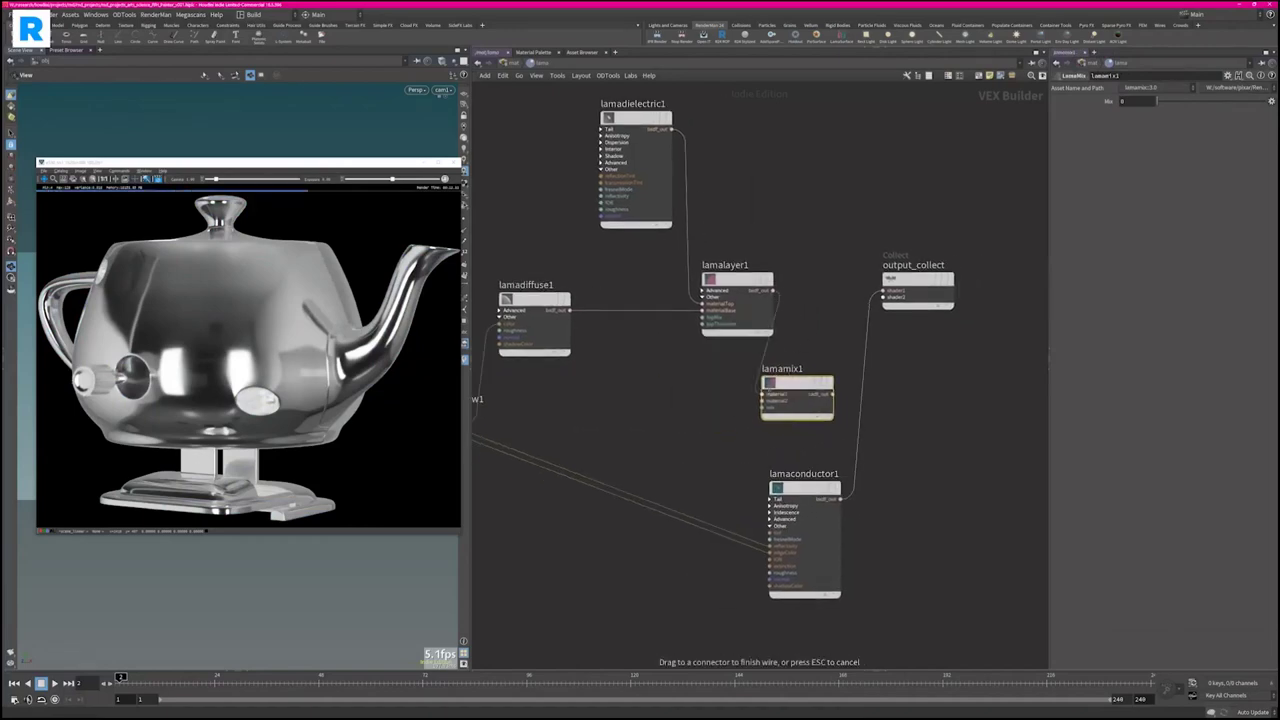
left_click(763, 408)
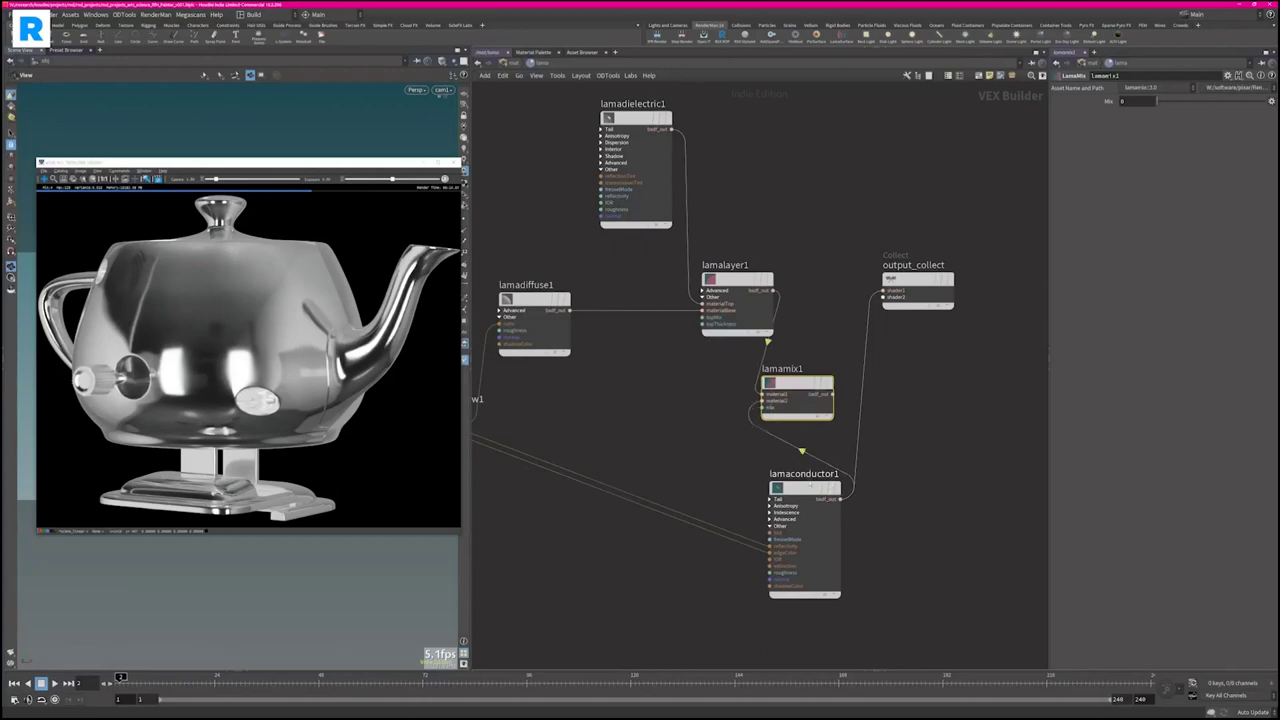
Copy pxrmetallicworkflow1's metallic parameter and paste it as a relative reference into lamamix1's mix
middle_click_drag(727, 432, 864, 411)
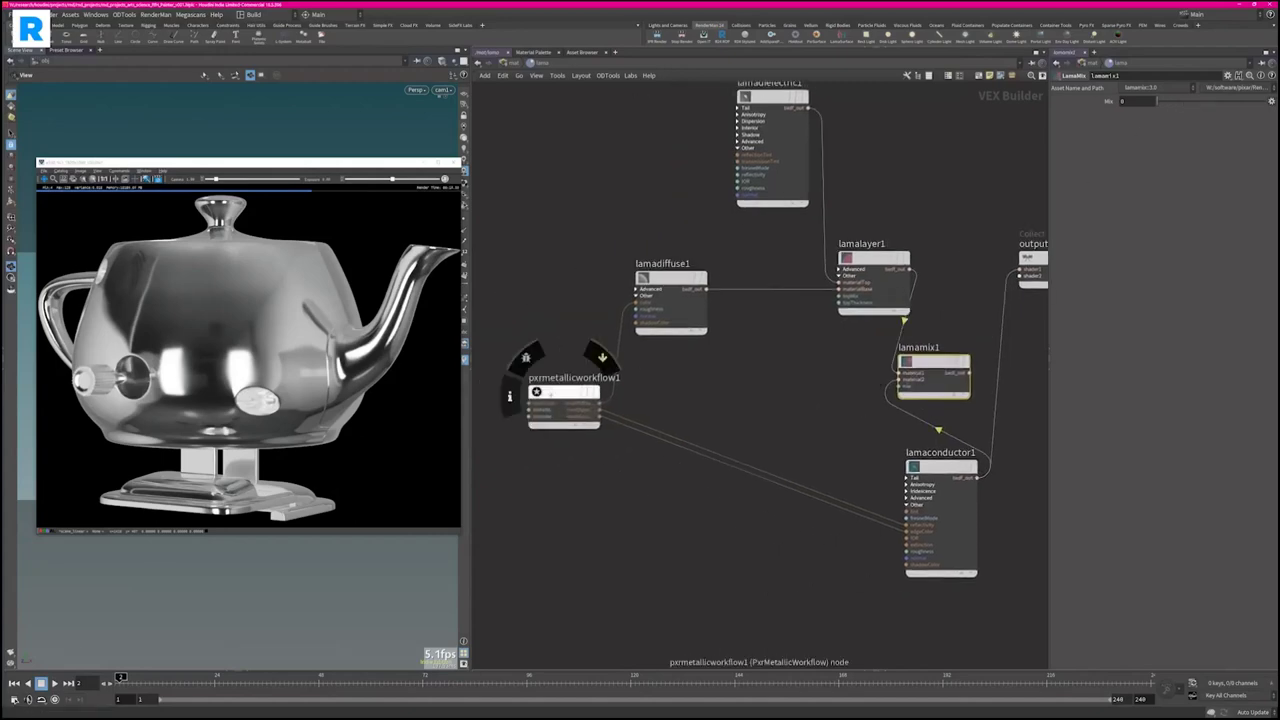
left_click(562, 392)
right_click(1104, 128)
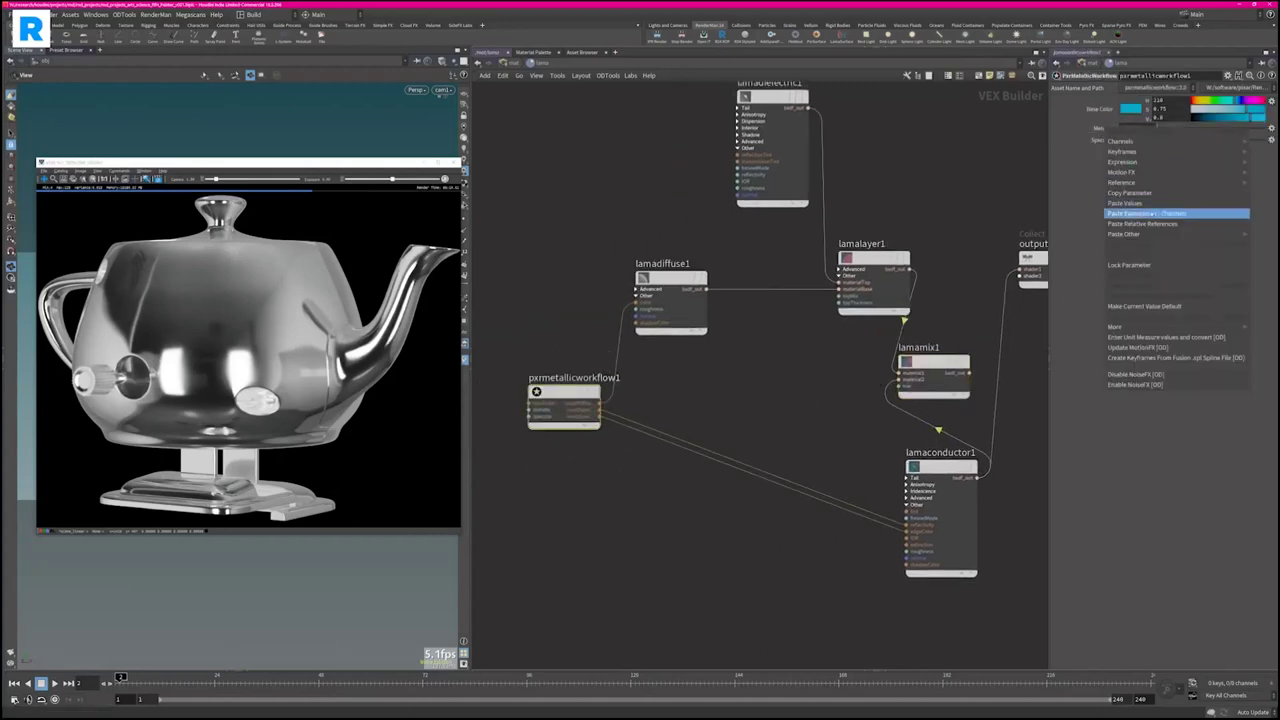
key("Escape")
left_click(930, 362)
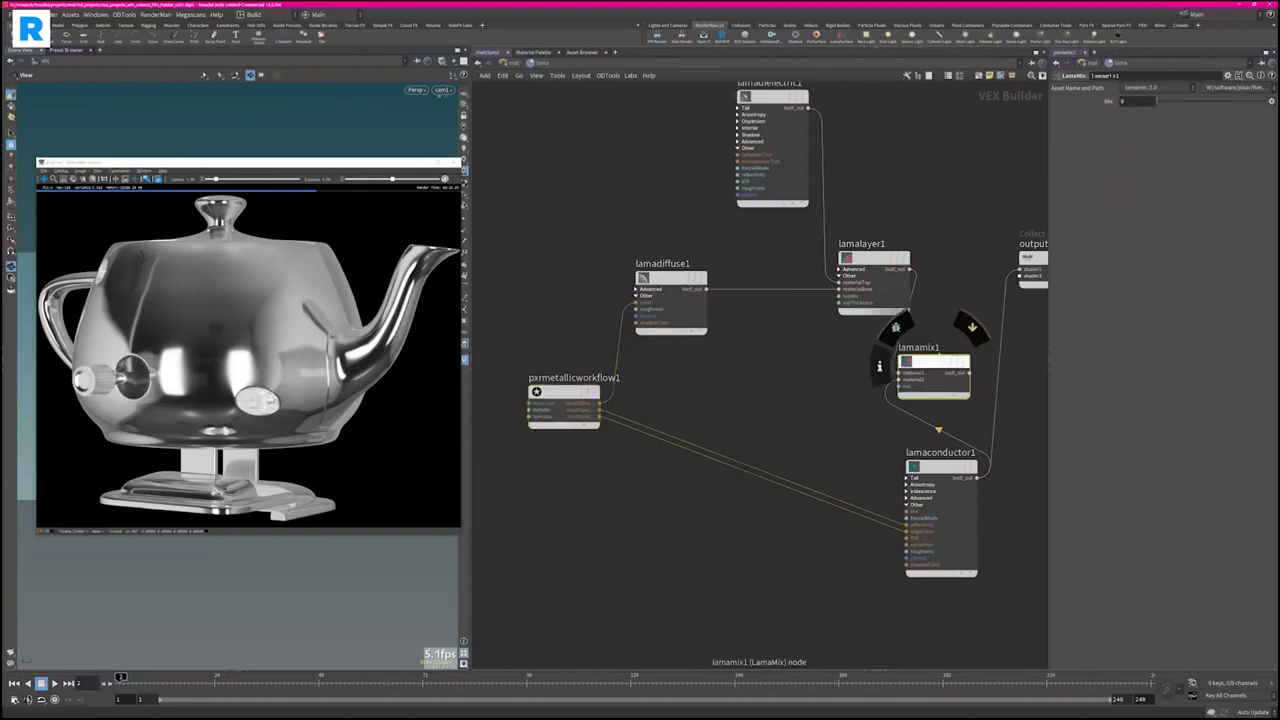
right_click(1100, 101)
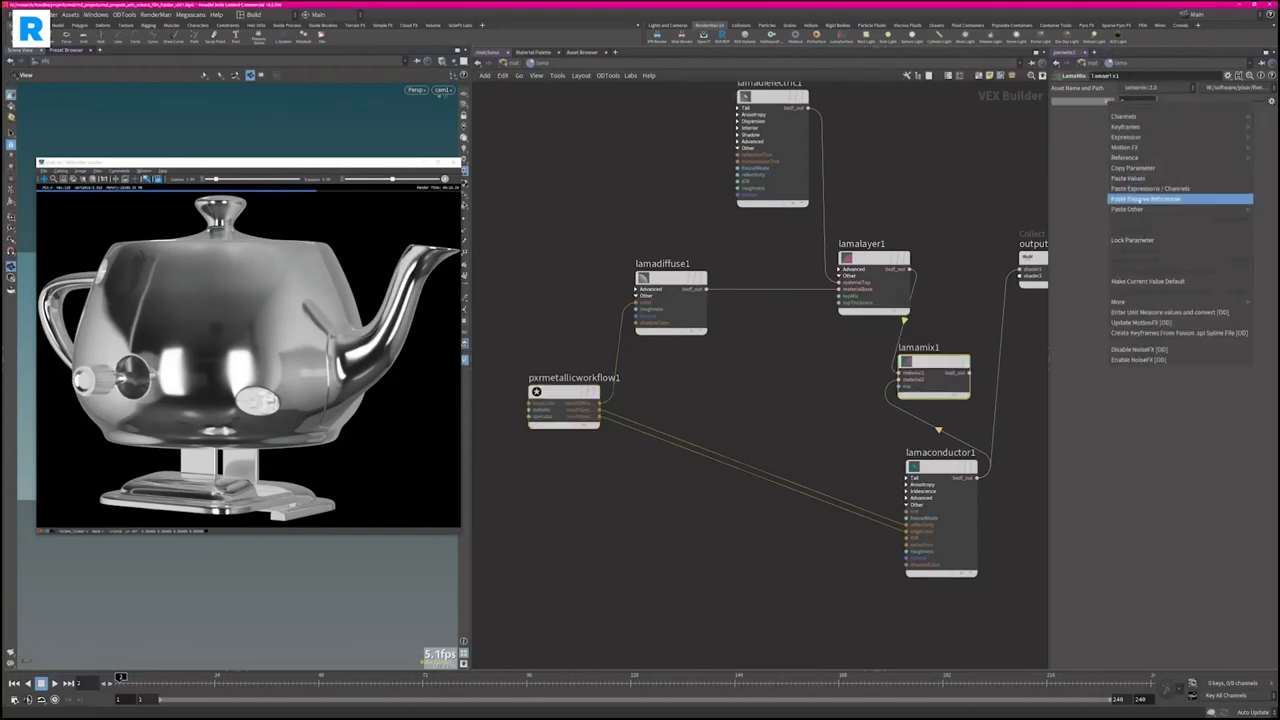
left_click(1141, 199)
Connect lamamix1 to shader1 of output_collect in place of lamaconductor1 and move output_collect farther downstream
middle_click_drag(916, 420, 774, 448)
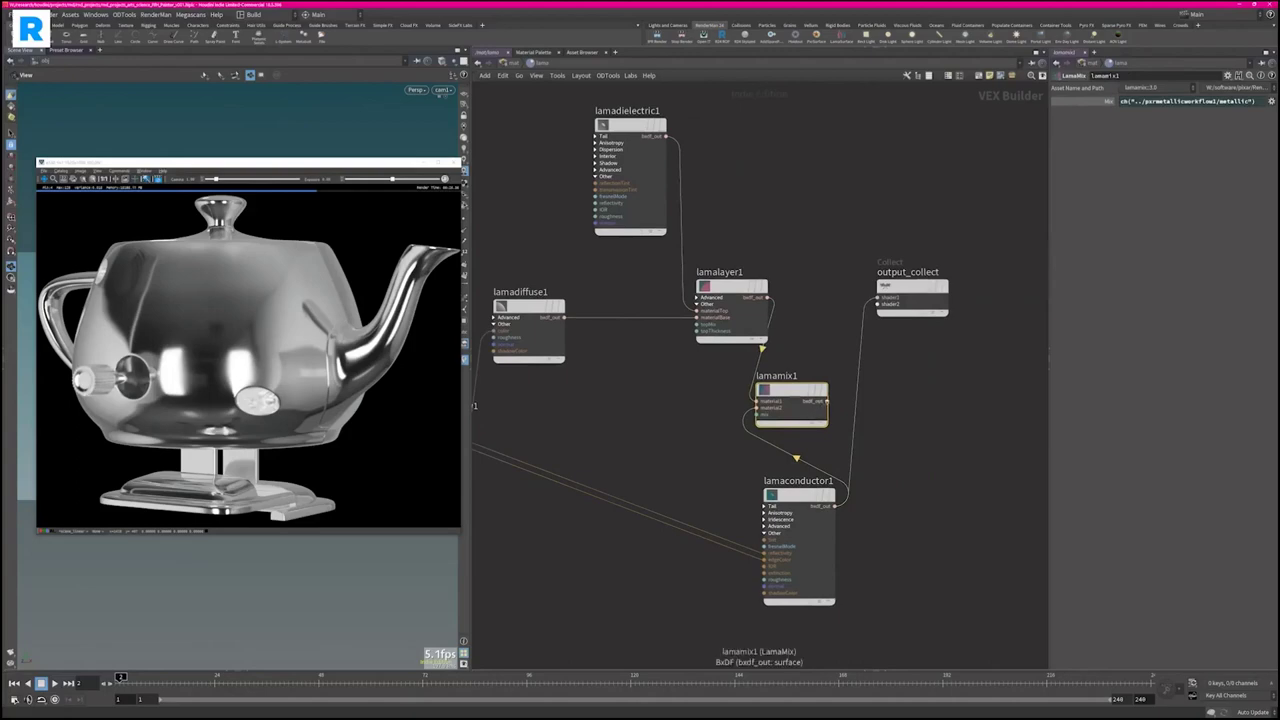
left_click_drag(881, 304, 982, 332)
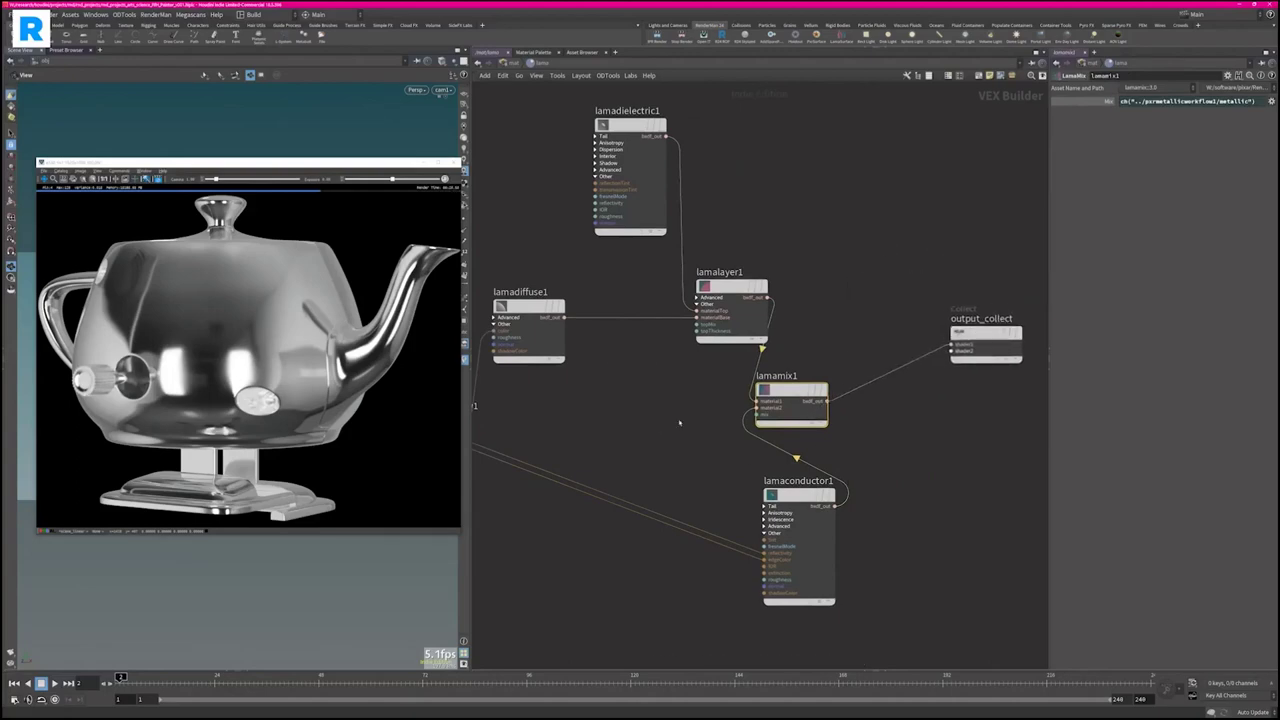
middle_click_drag(680, 423, 781, 416)
Switch pxrmetallicworkflow1's metallic to 1 and back to 0 to compare the mixed material's two looks
left_click(523, 414)
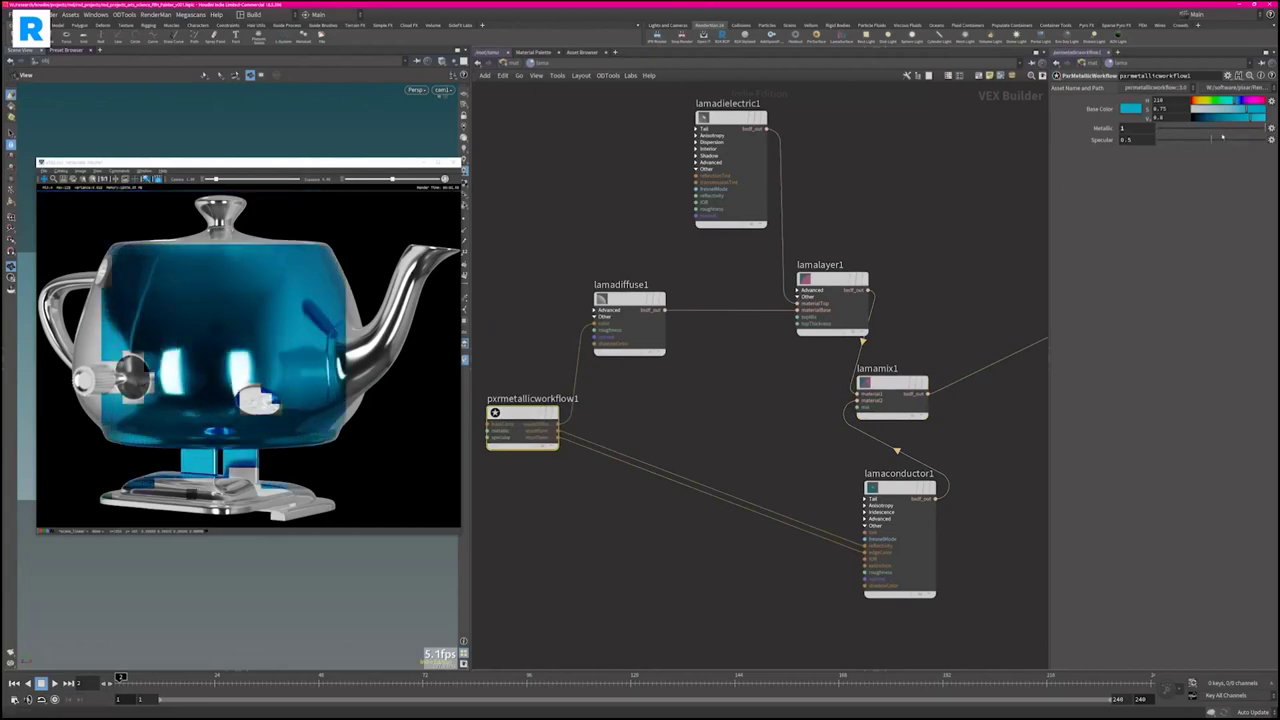
left_click_drag(1236, 129, 1050, 128)
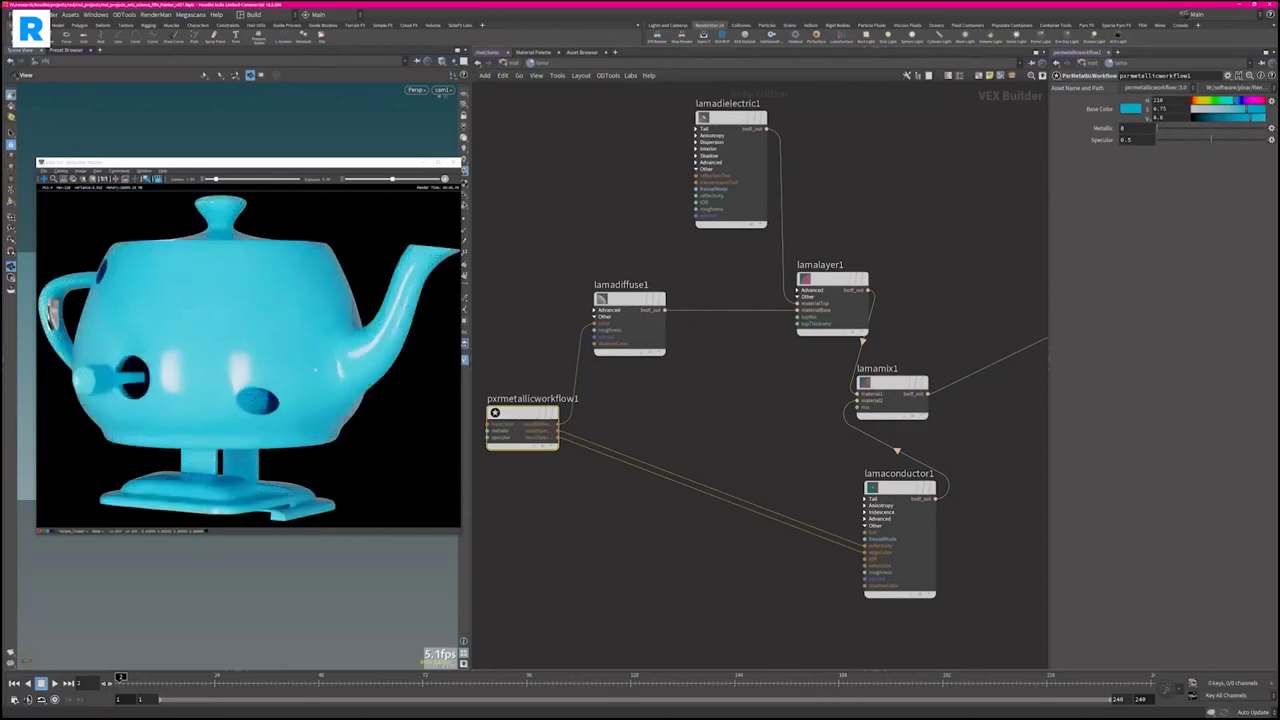
middle_click_drag(649, 377, 718, 345)
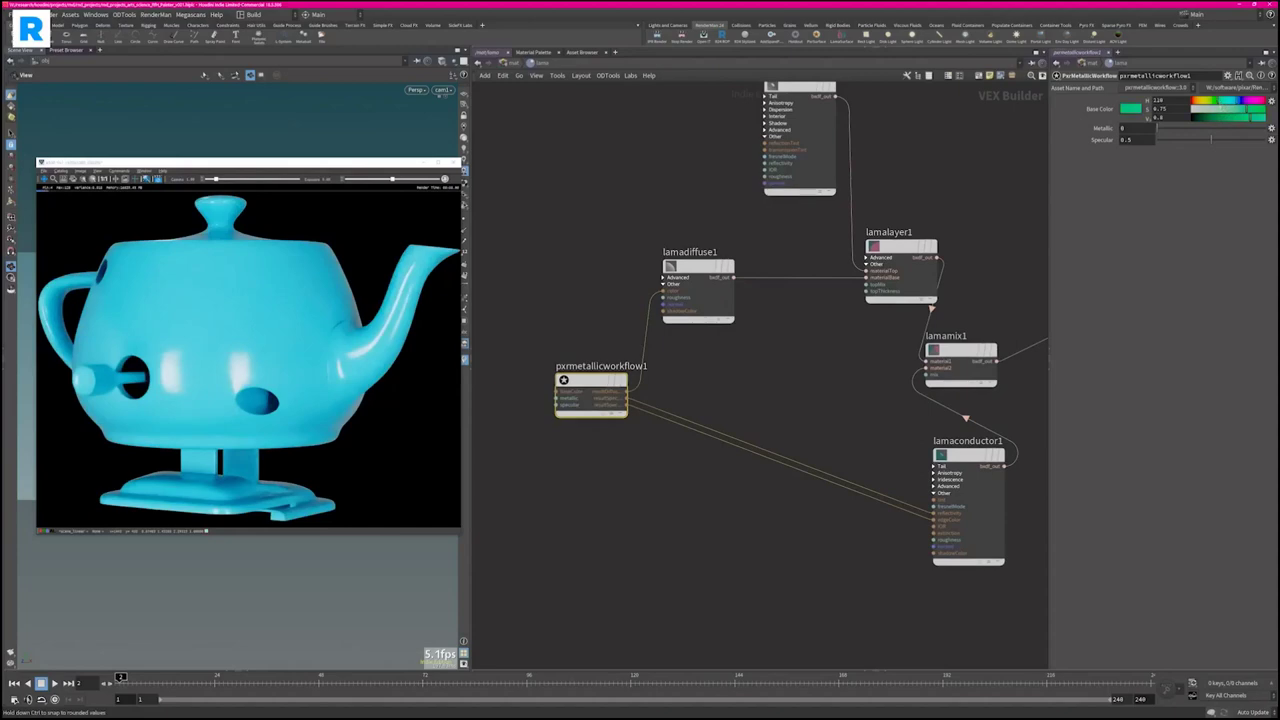
Change pxrmetallicworkflow1's base color to a darker green with a value of 0.441 and set metallic to 1
left_click(1227, 118)
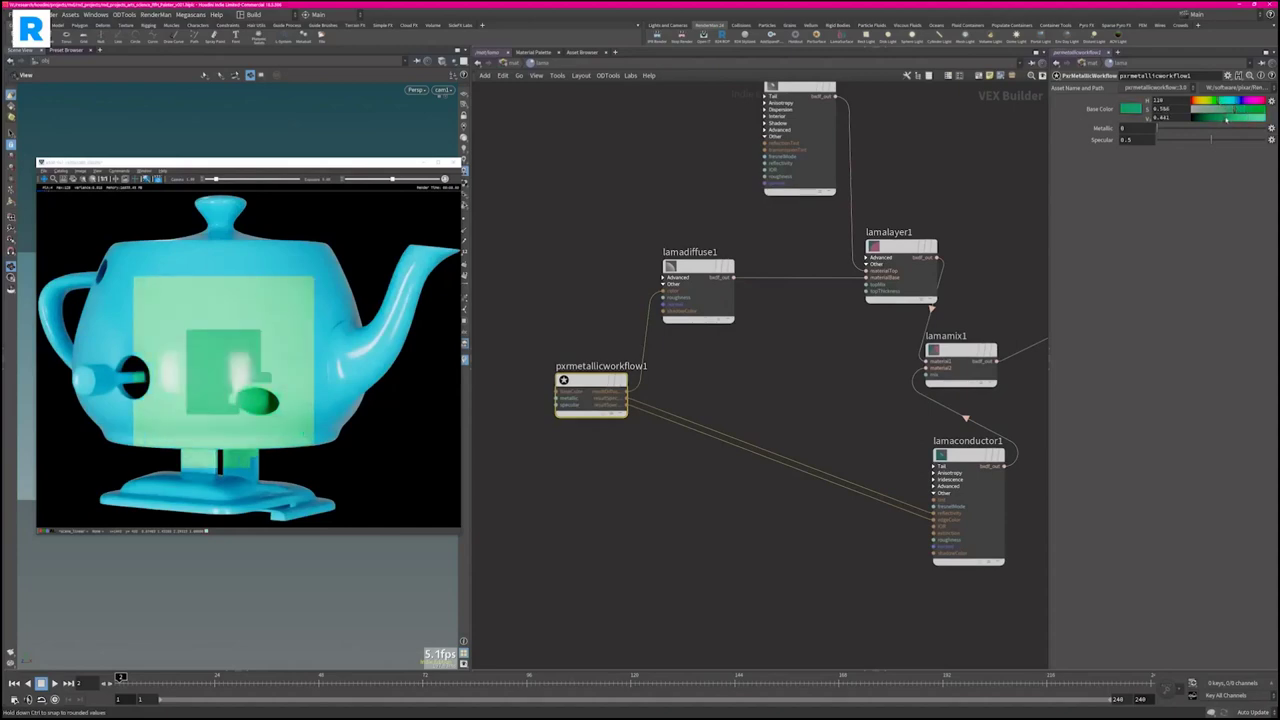
middle_click_drag(835, 368, 797, 348)
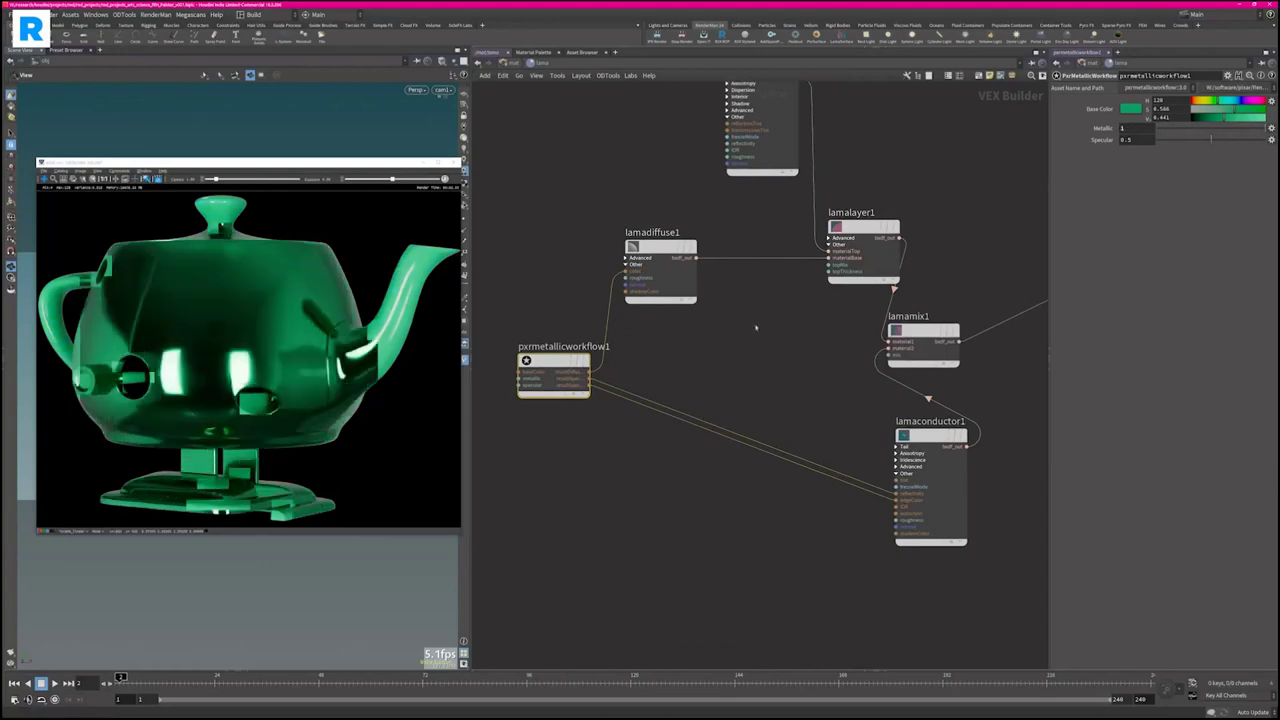
Move lamaconductor1 directly below lamalayer1 and set its roughness to 0.314
middle_click_drag(923, 223, 888, 214)
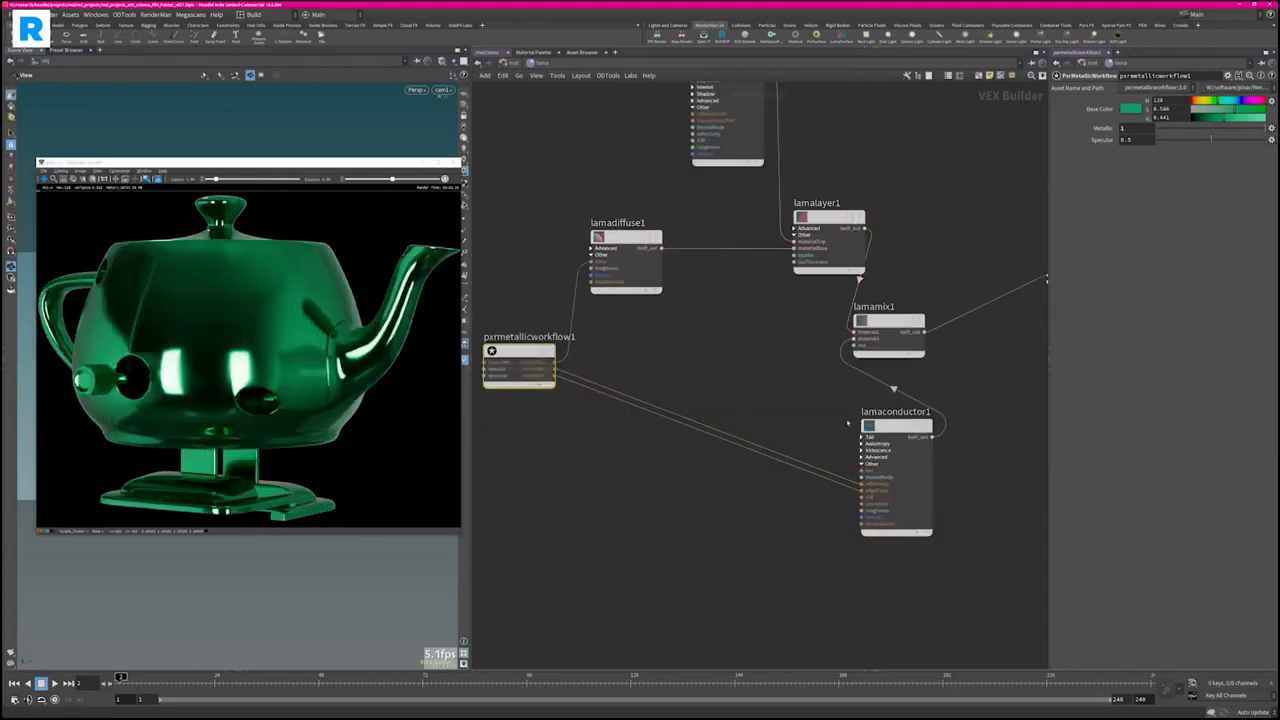
left_click_drag(895, 426, 841, 421)
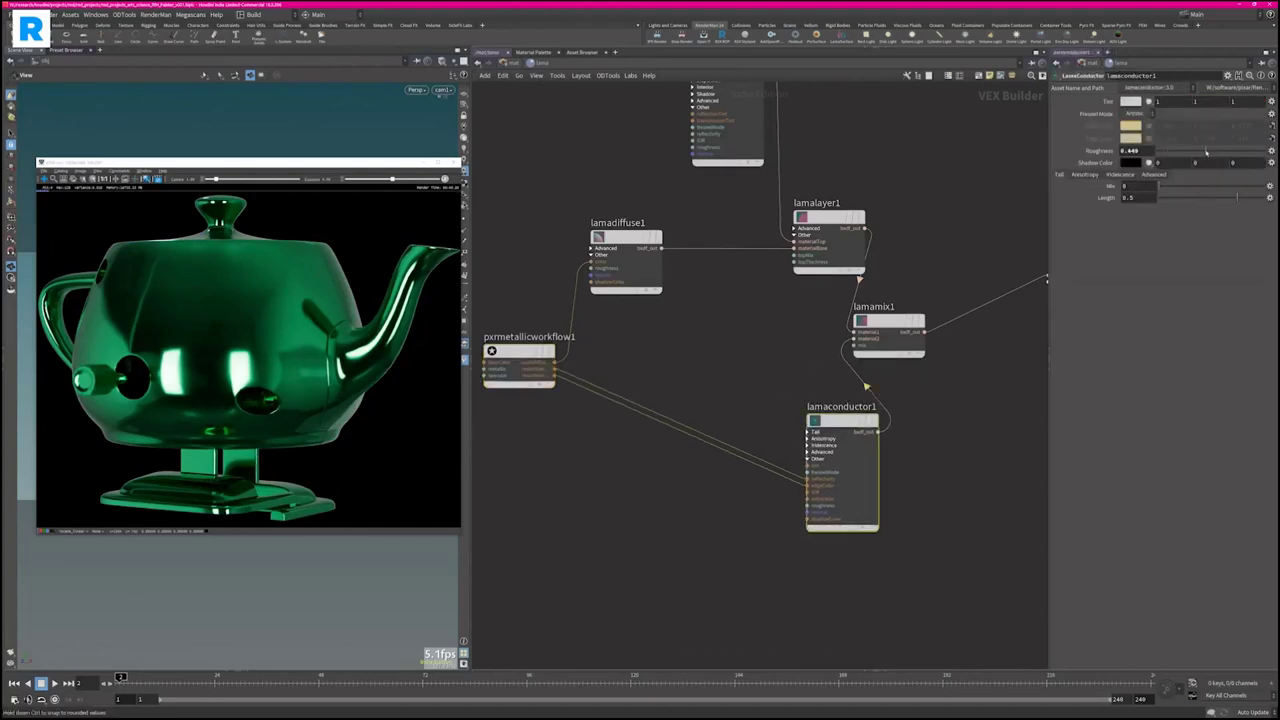
left_click_drag(1206, 152, 1191, 150)
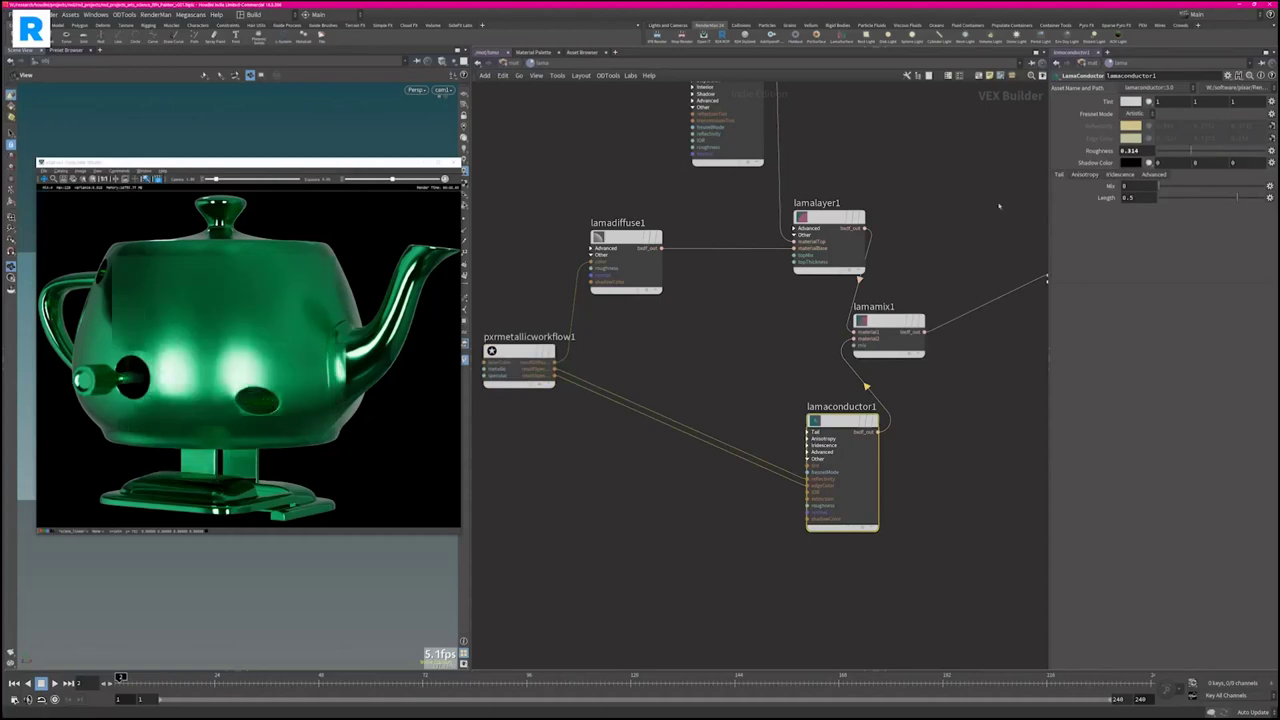
Spread out the network with lamamix1 downstream of lamalayer1 and lamaconductor1, and output_collect farther beyond it
middle_click_drag(931, 230, 765, 294)
left_click_drag(722, 386, 825, 366)
left_click_drag(886, 313, 983, 323)
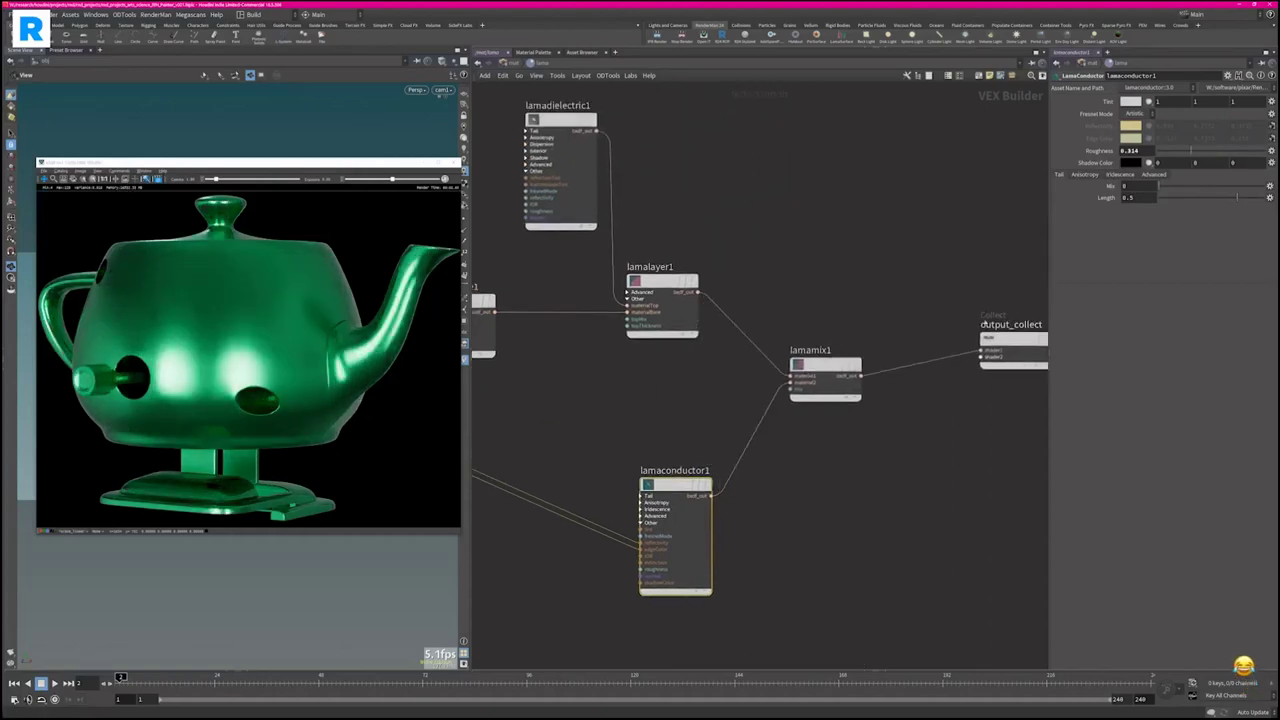
Add a second LamaDielectric node above the gap after lamamix1 and move output_collect farther away to make room
middle_click_drag(871, 227, 797, 263)
key("Tab")
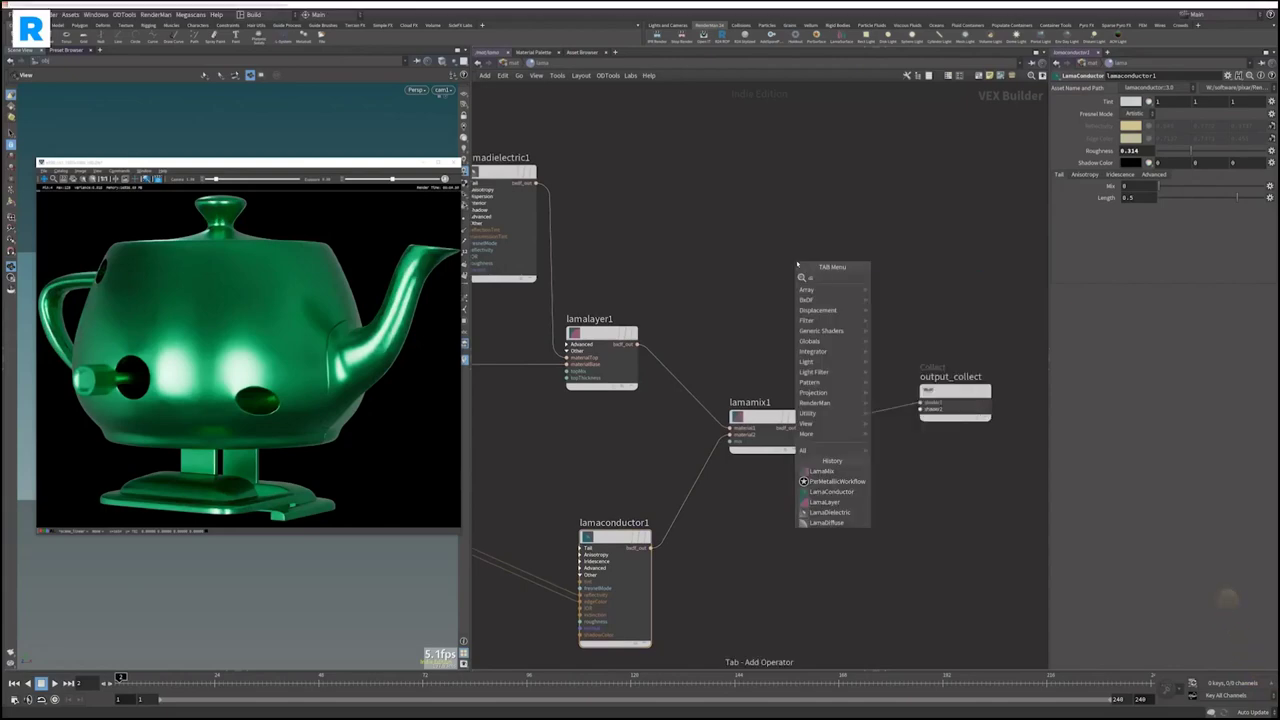
key("Return")
left_click(874, 263)
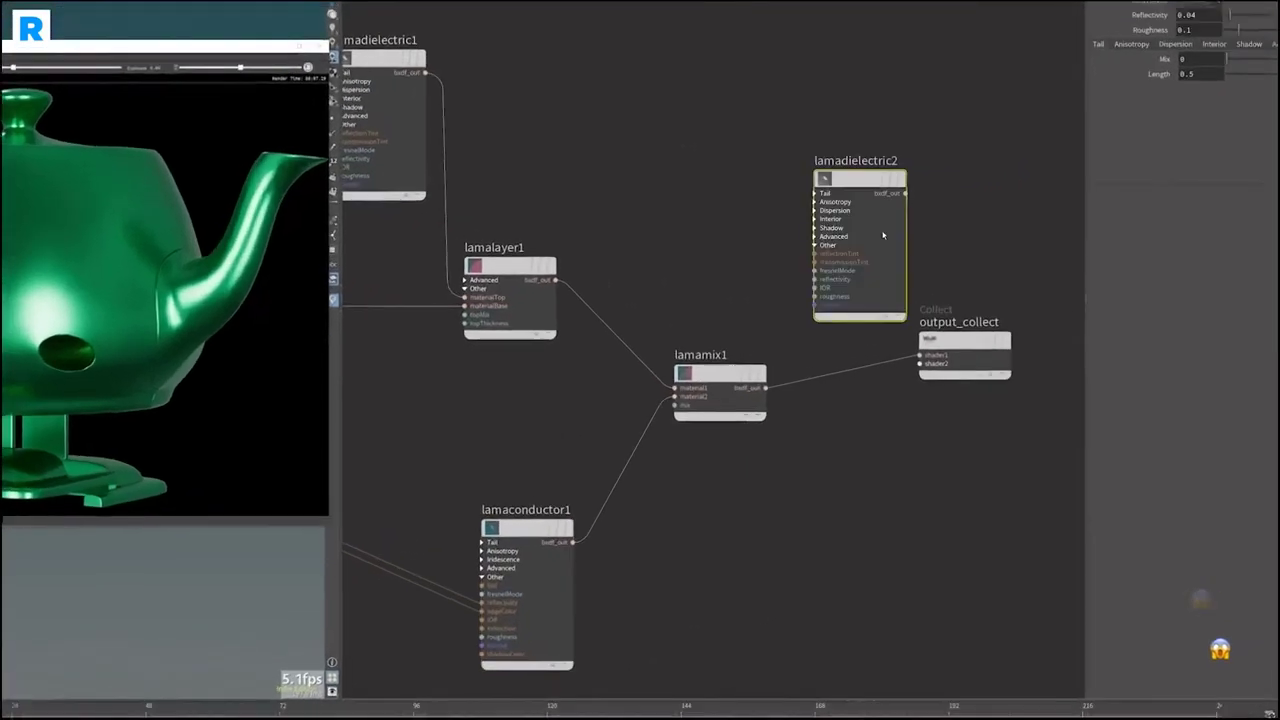
middle_click_drag(802, 321, 719, 292)
left_click_drag(850, 272, 923, 319)
Add a second LamaLayer node between lamamix1 and output_collect
key("Tab")
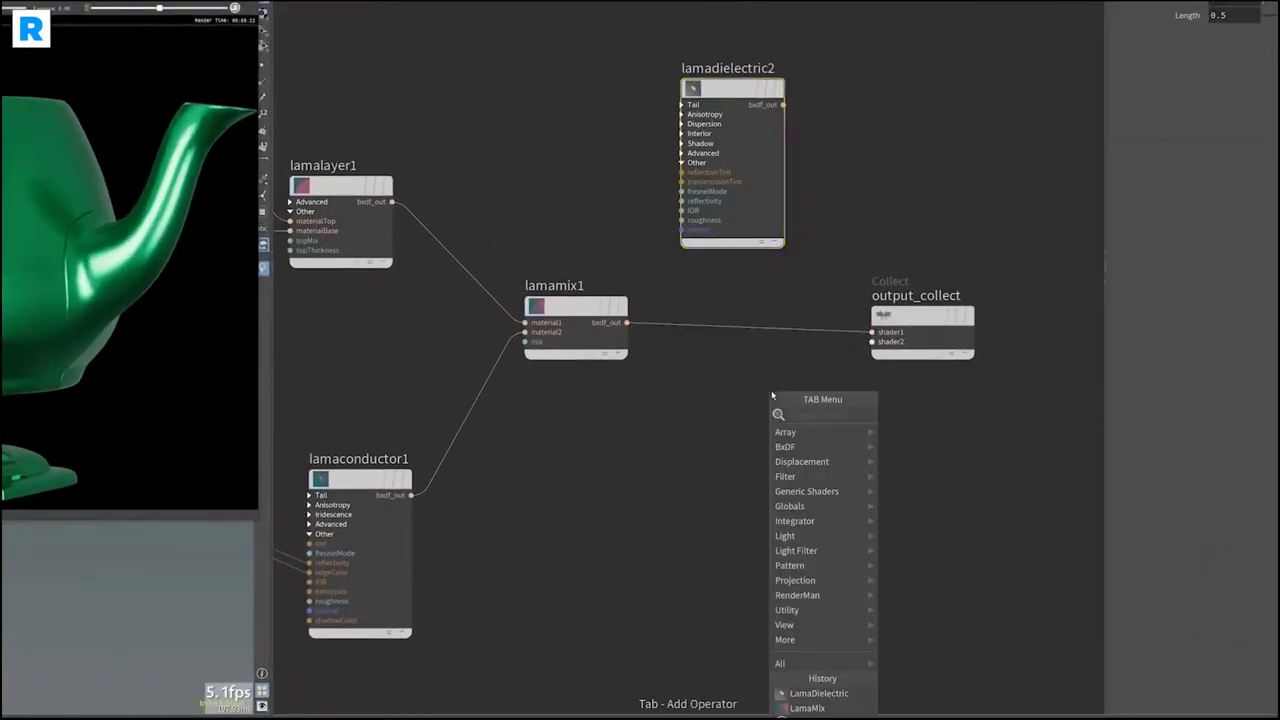
type("layer")
key("Return")
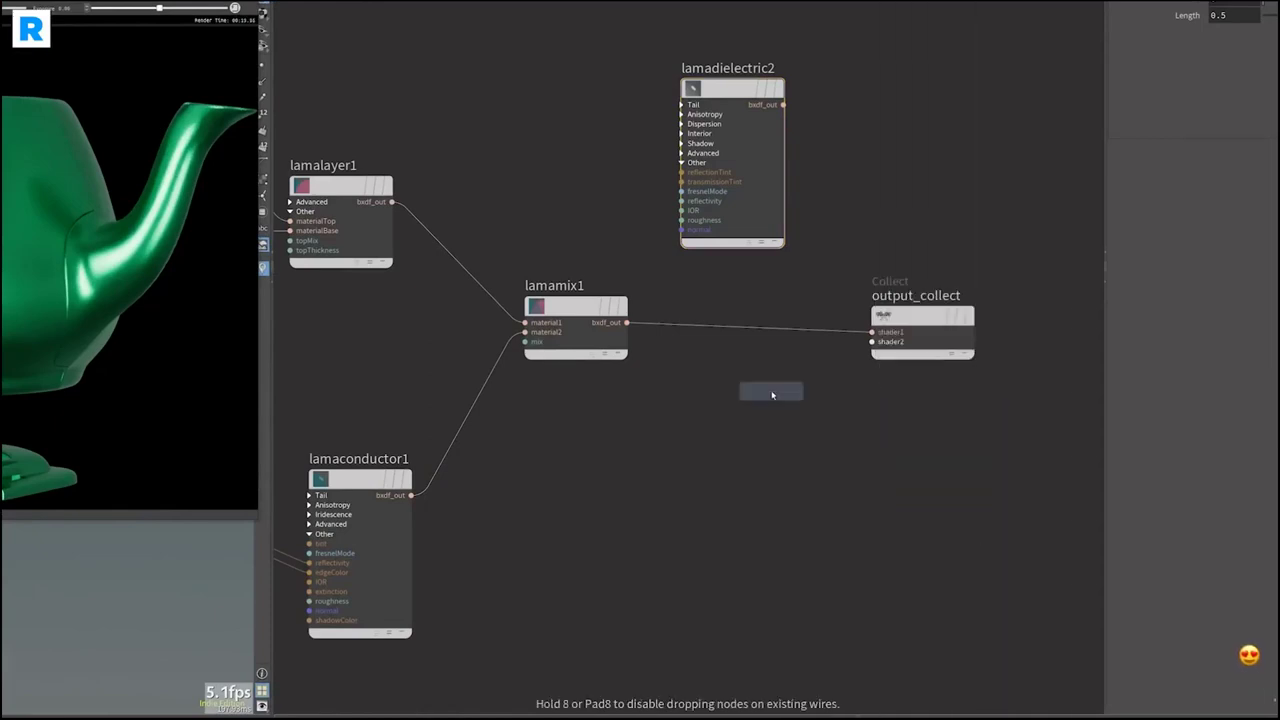
left_click(771, 404)
left_click_drag(767, 408, 768, 372)
Wire lamamix1 into lamalayer2's materialBase and lamadielectric2 into its materialTop, with lamalayer2 feeding shader1 of output_collect
left_click_drag(627, 323, 725, 414)
left_click_drag(722, 108, 608, 29)
left_click(669, 25)
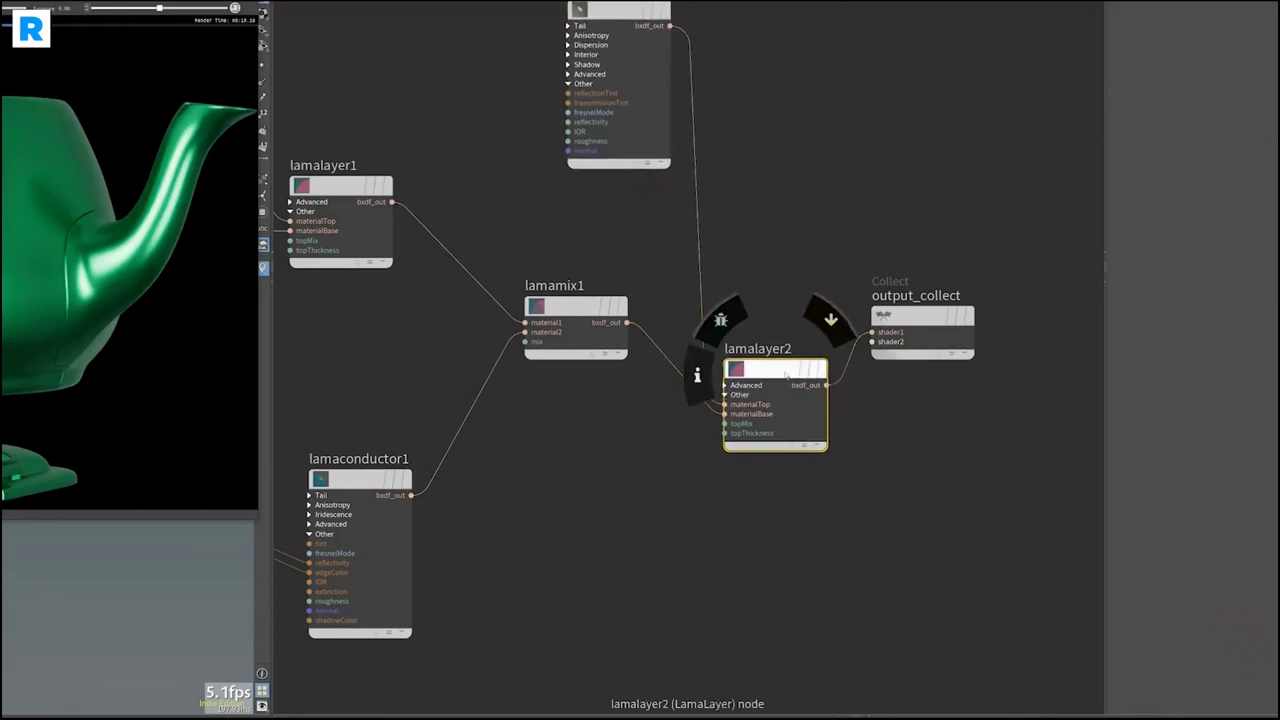
left_click_drag(772, 410, 776, 338)
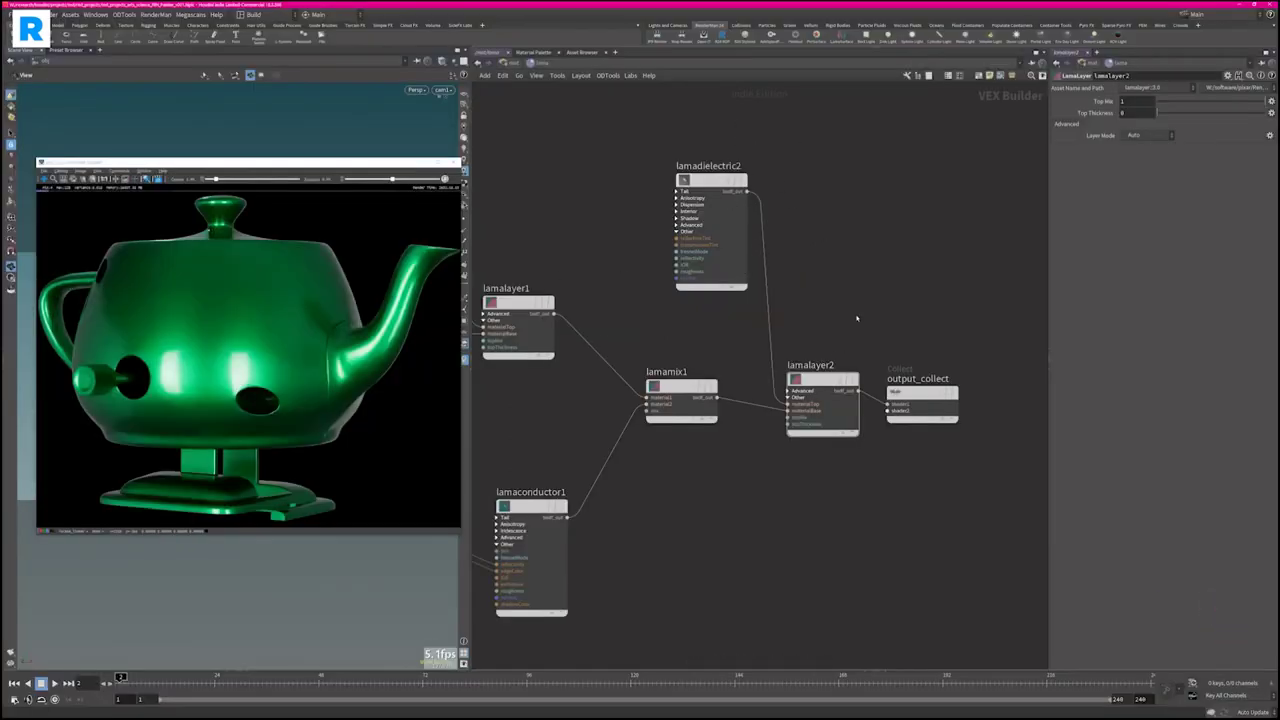
Tidy the end of the network by aligning lamalayer2 with lamamix1 and moving output_collect farther from it
scroll(857, 318, "down", 3)
middle_click_drag(695, 328, 785, 342)
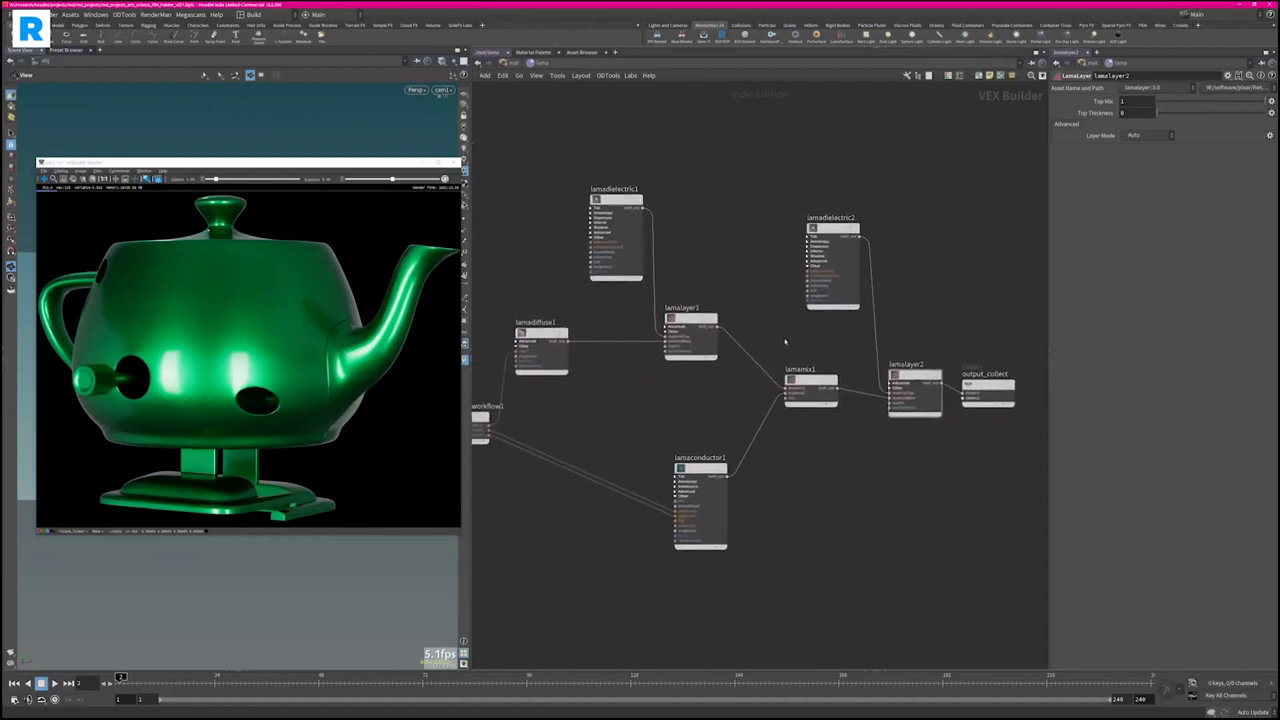
left_click_drag(916, 378, 913, 368)
middle_click_drag(772, 340, 796, 343)
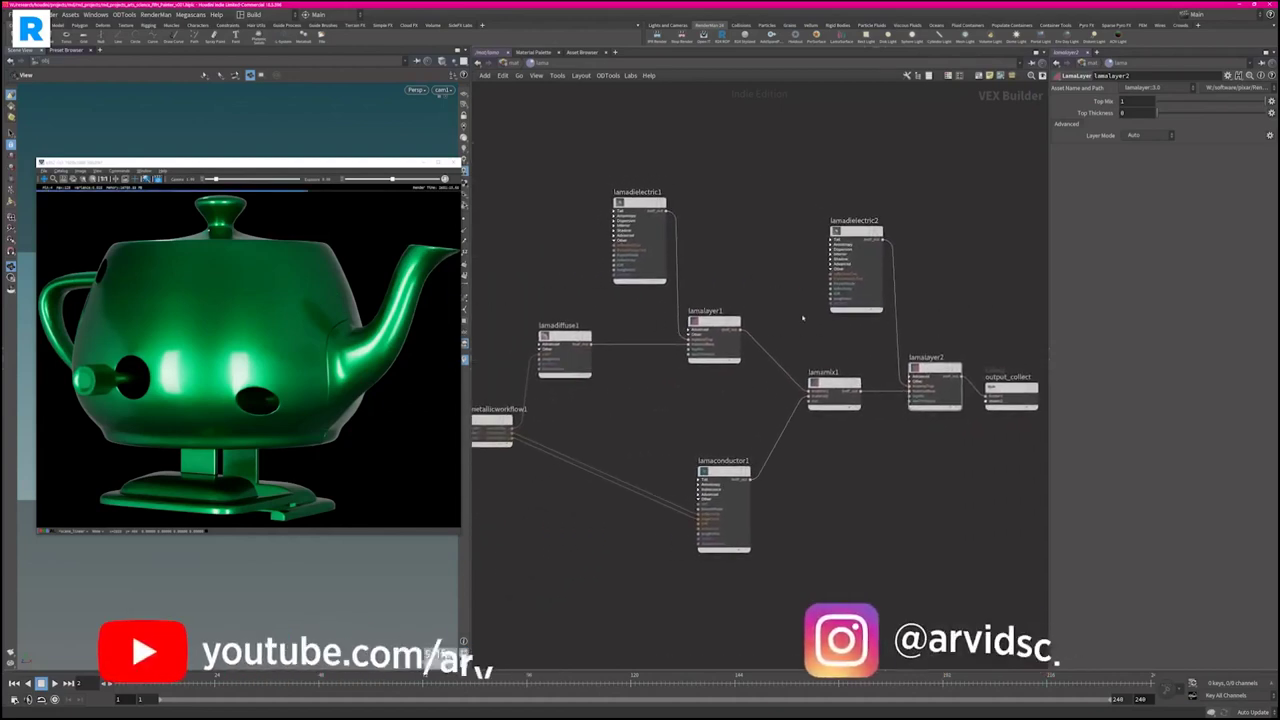
middle_click_drag(997, 354, 931, 350)
left_click_drag(932, 383, 982, 370)
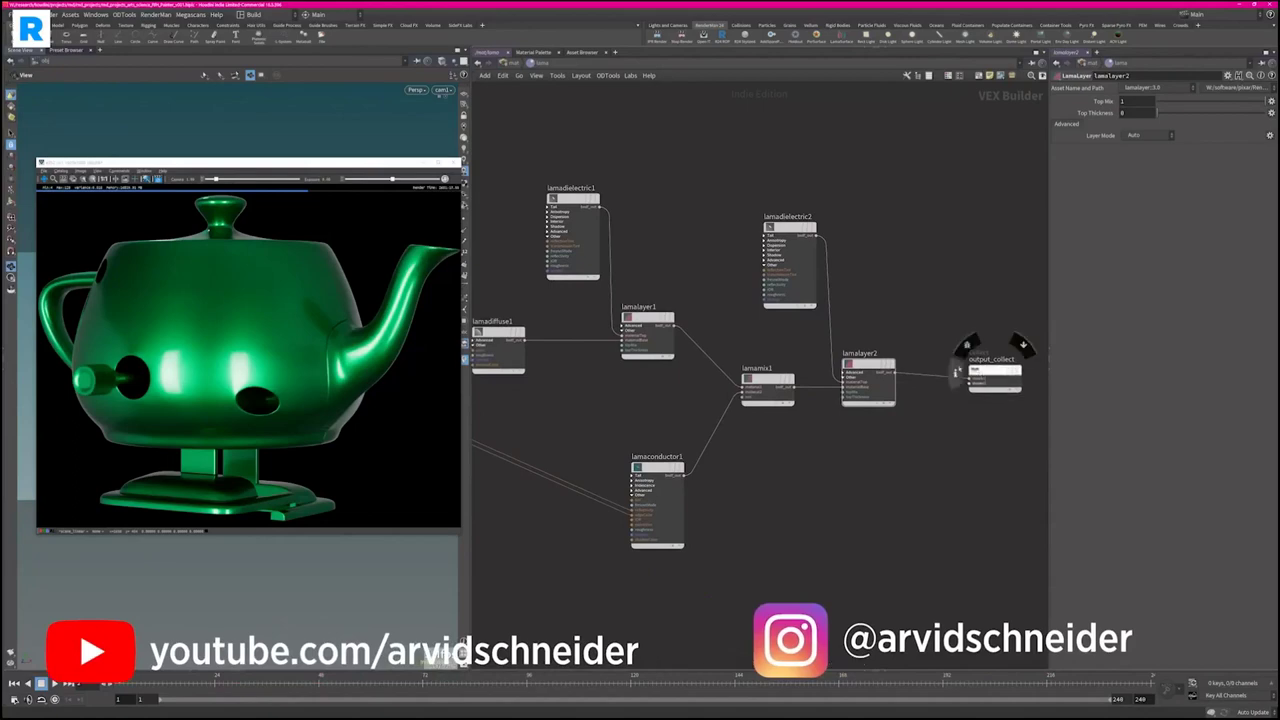